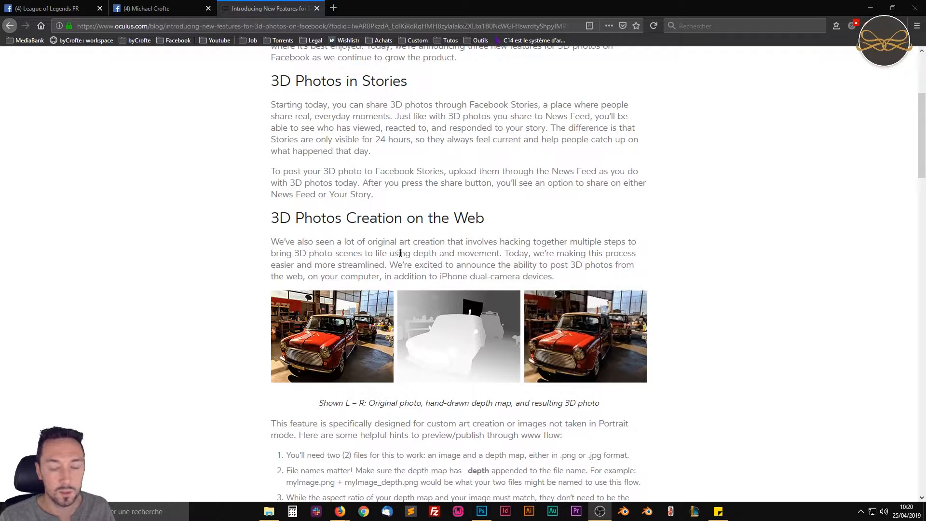
Review the Oculus article's section on creating 3D photos on the web, and close the open browser pages.
scroll(400, 253, "down", 4)
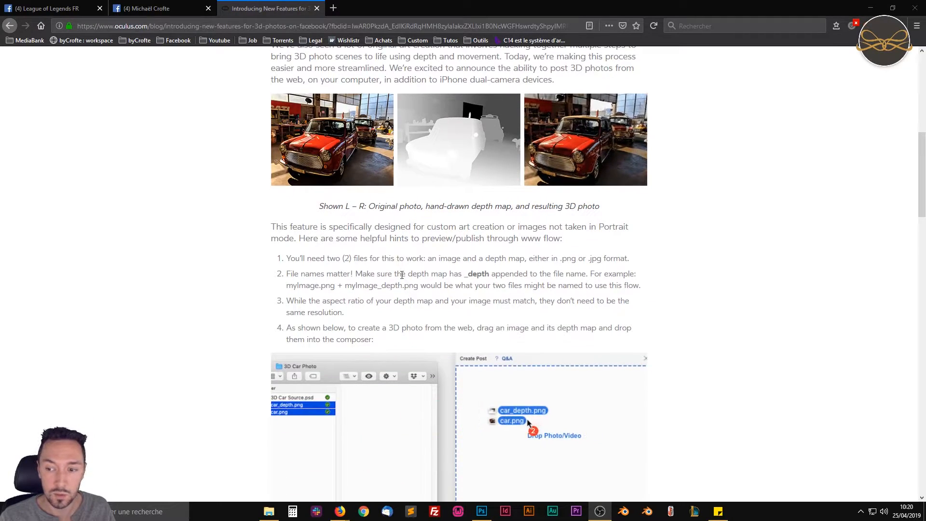
scroll(401, 272, "up", 5)
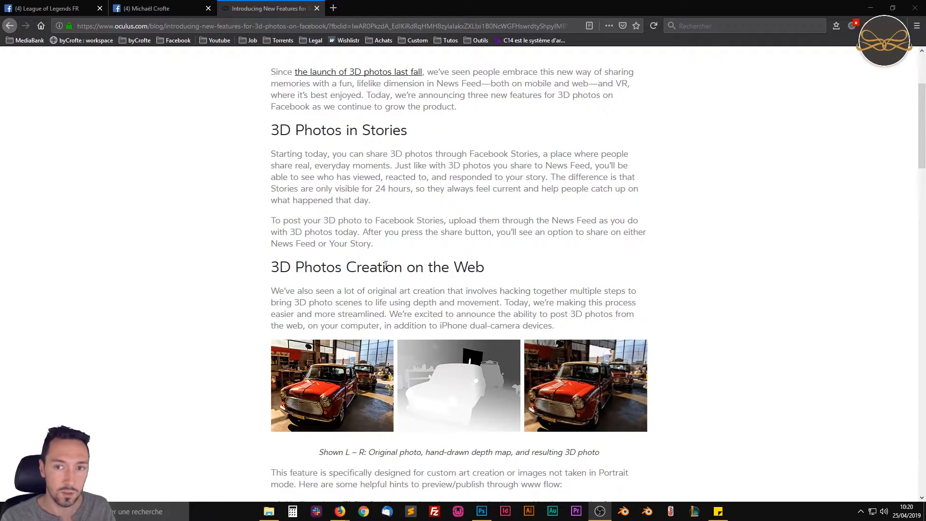
left_click(317, 9)
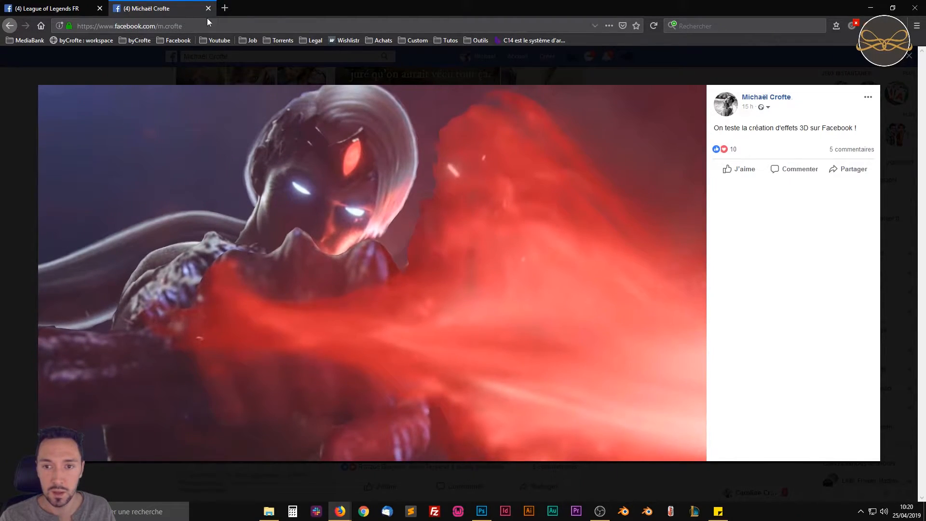
left_click(208, 8)
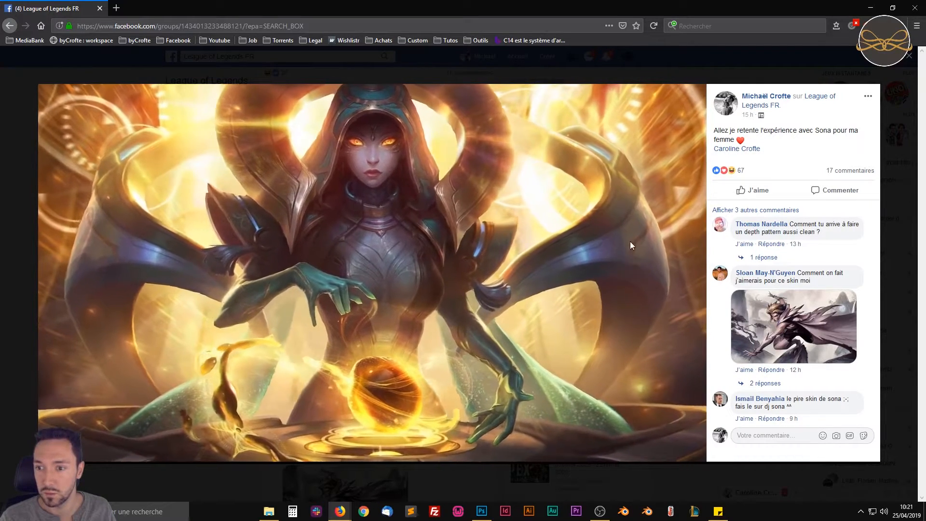
left_click(922, 8)
View Sona de l'Odyssée.png, its matching depth map and LeBlanc Corvus.jpg from the Facebook 3D effect folder.
left_click_drag(424, 97, 399, 101)
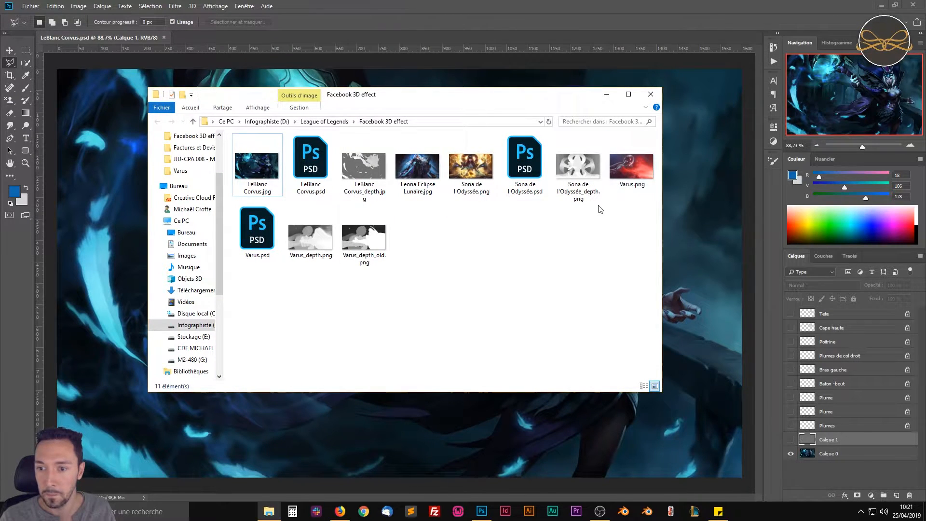
double_click(475, 172)
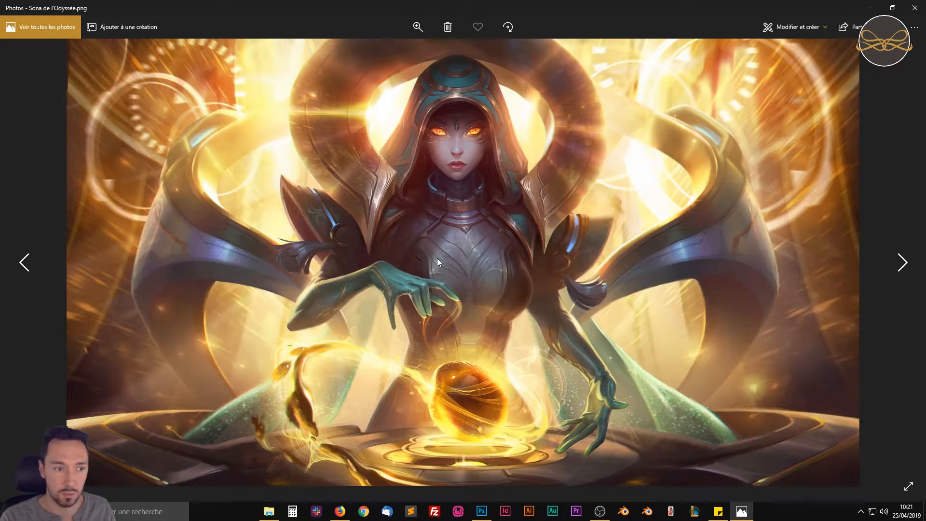
key("Right")
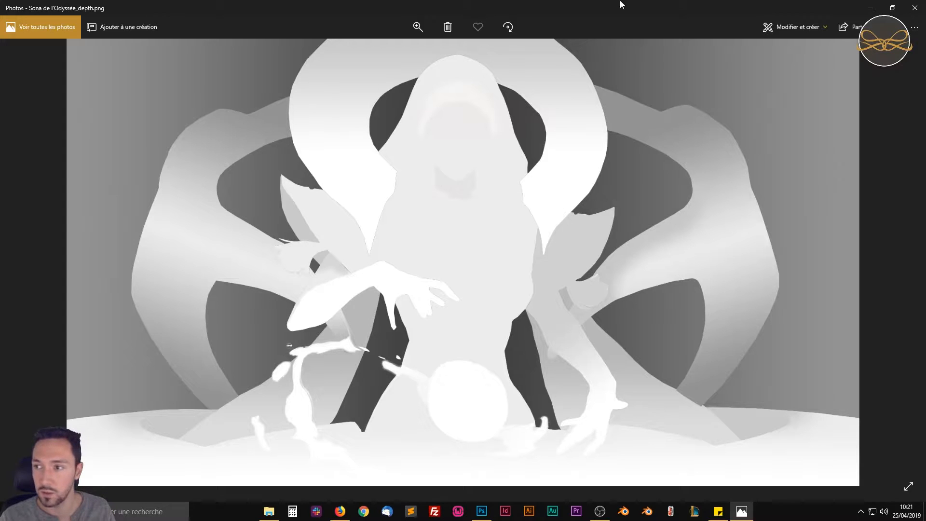
left_click(915, 8)
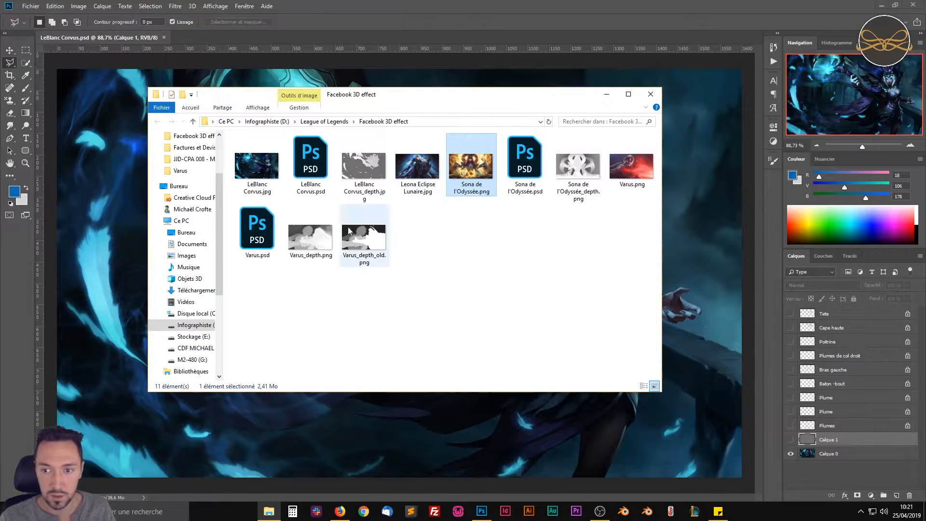
double_click(265, 174)
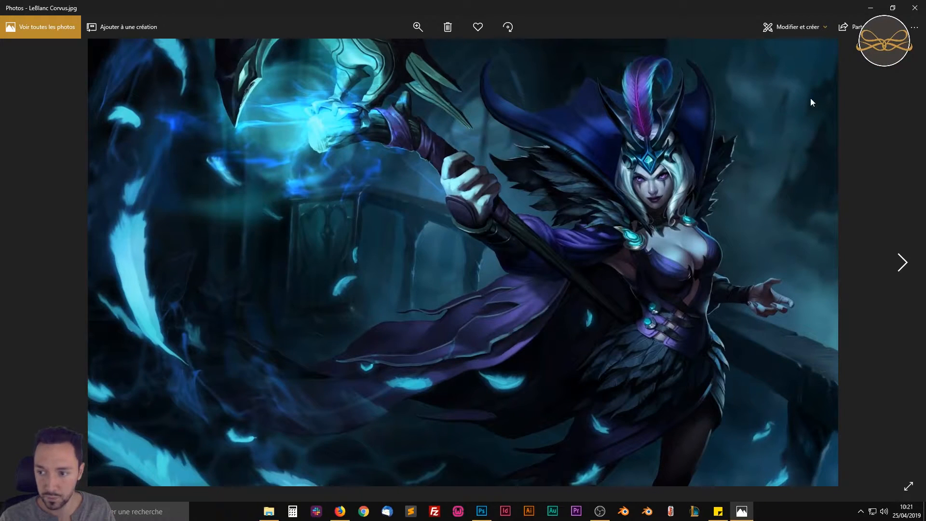
left_click(915, 8)
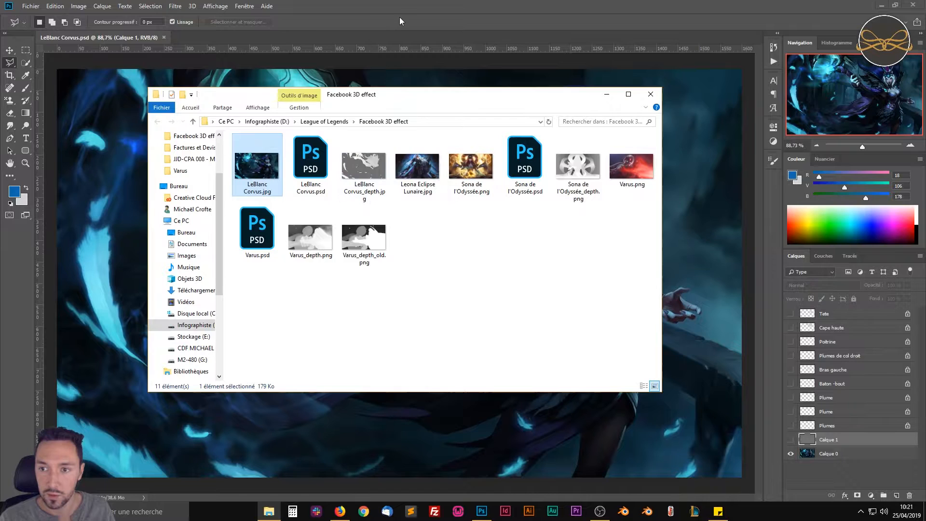
Switch to LeBlanc Corvus.psd in Photoshop and show the layers Plumes, both Plume layers and Baton -bout.
left_click(429, 13)
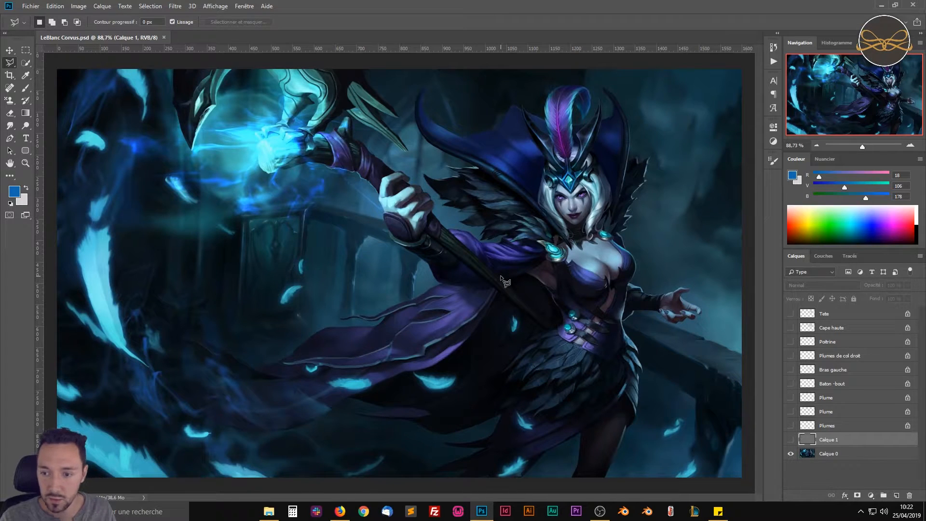
left_click(791, 425)
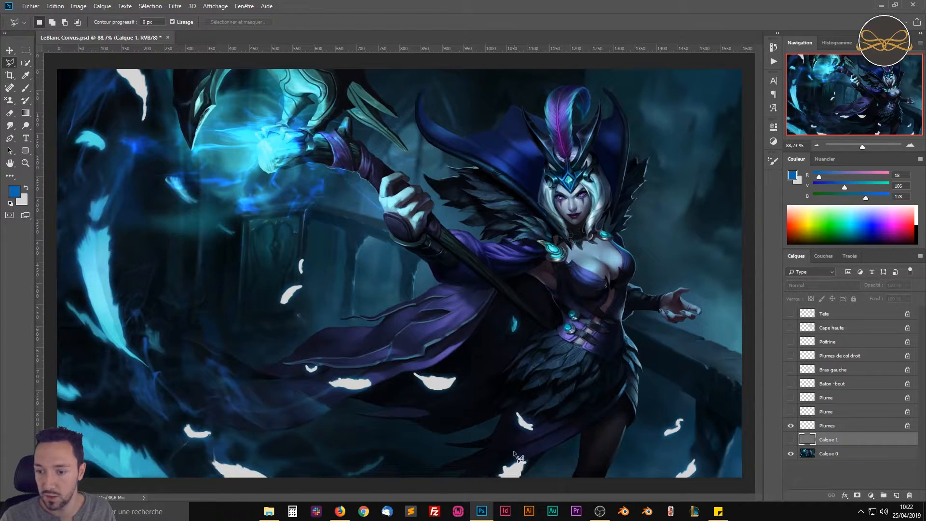
left_click(791, 411)
left_click(790, 397)
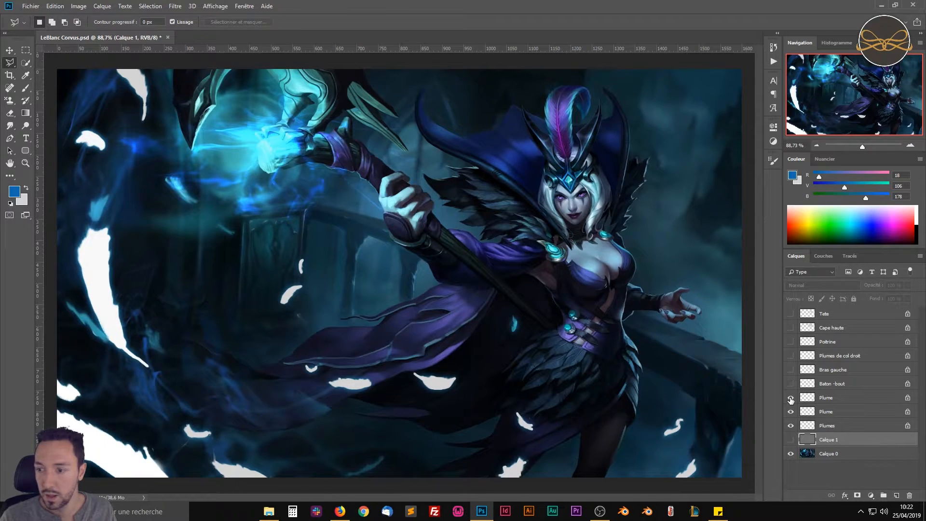
left_click(790, 383)
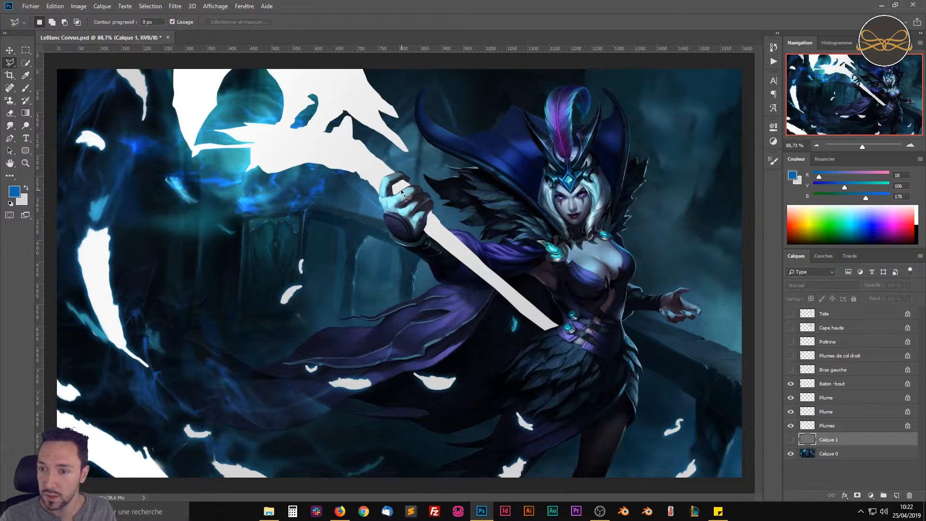
Compare the shades at the staff's head and lower end by sampling both in the foreground color picker, without applying either.
left_click(792, 175)
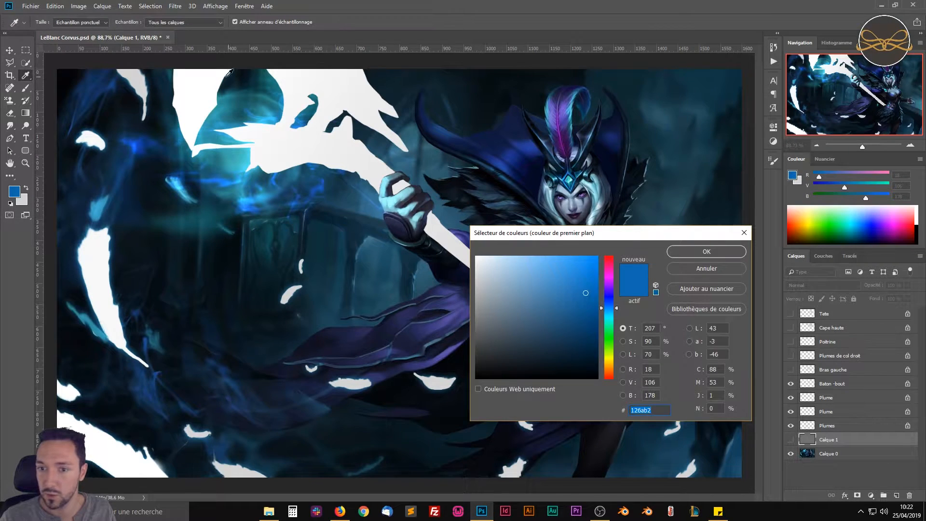
left_click(192, 87)
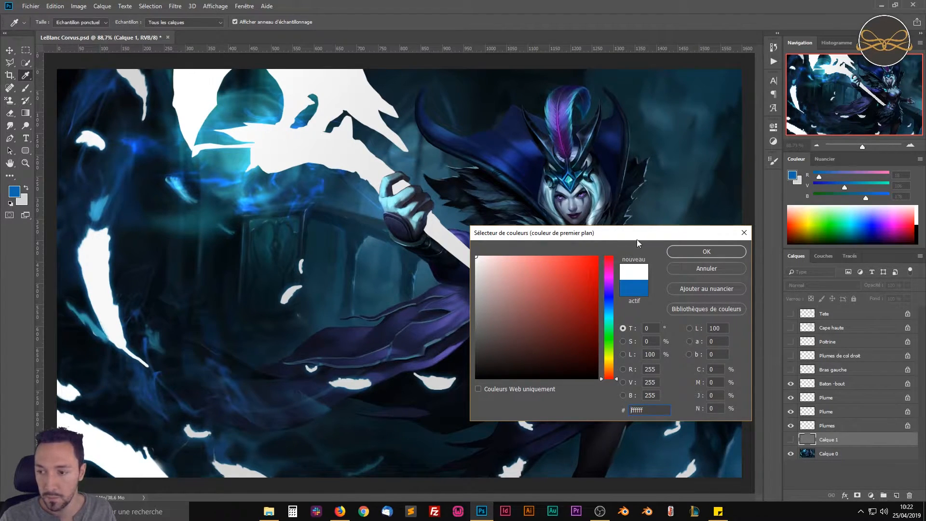
left_click_drag(637, 234, 348, 231)
left_click(550, 325)
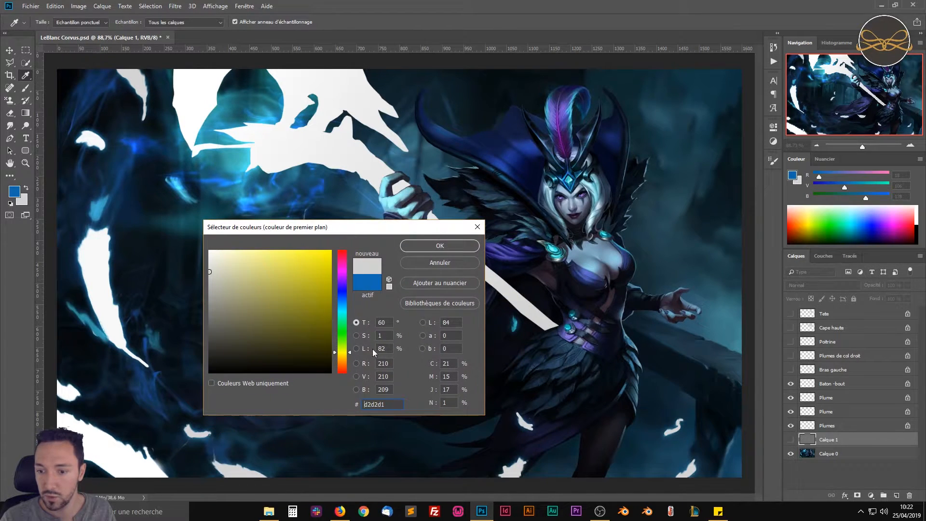
left_click(477, 228)
key("l")
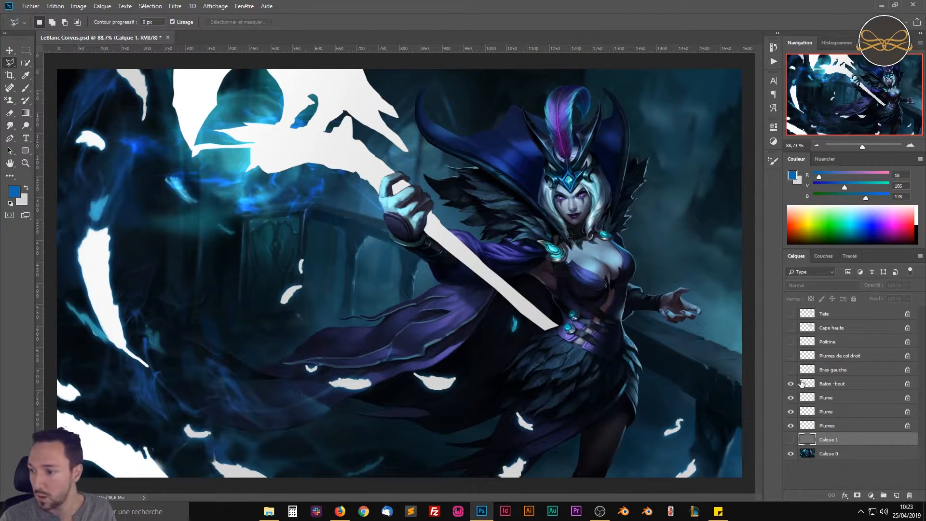
Show the layers Bras gauche, Plumes de col droit, Poitrine, Cape haute and Tete.
left_click(791, 370)
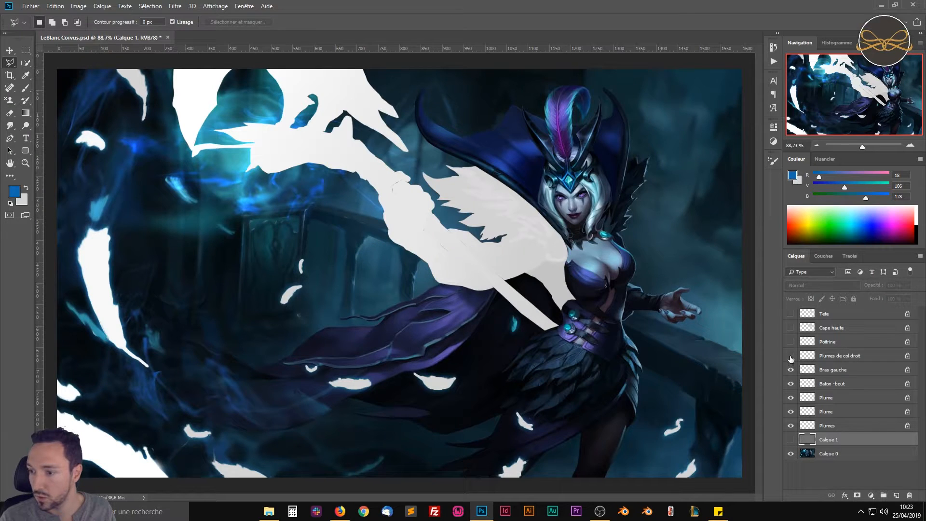
left_click(790, 355)
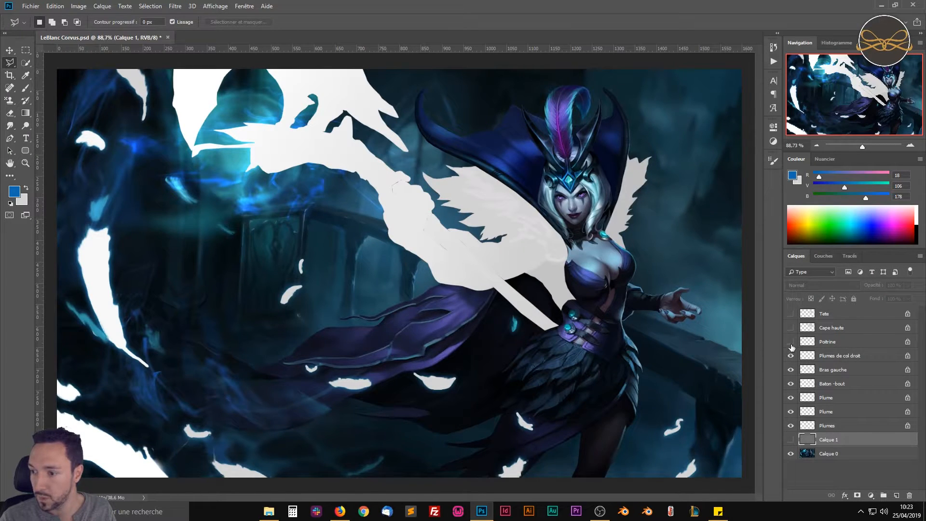
left_click(791, 341)
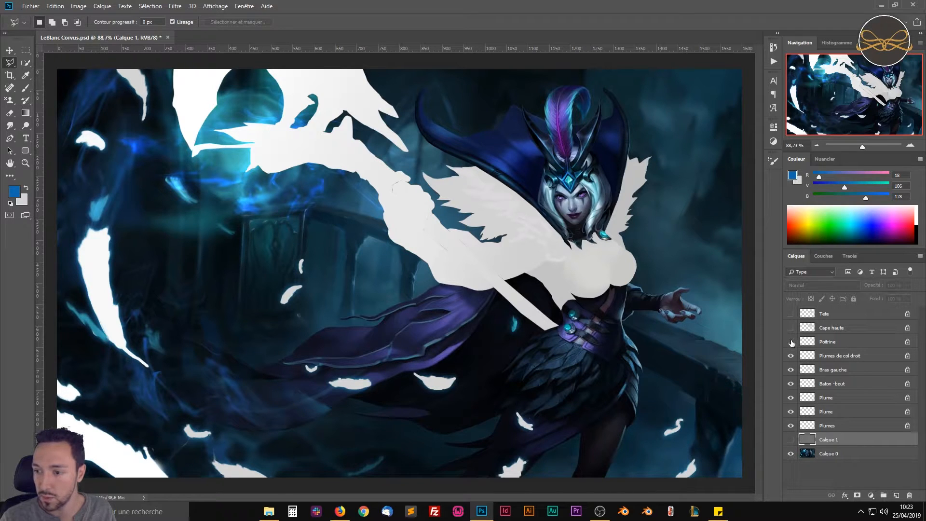
left_click(792, 342)
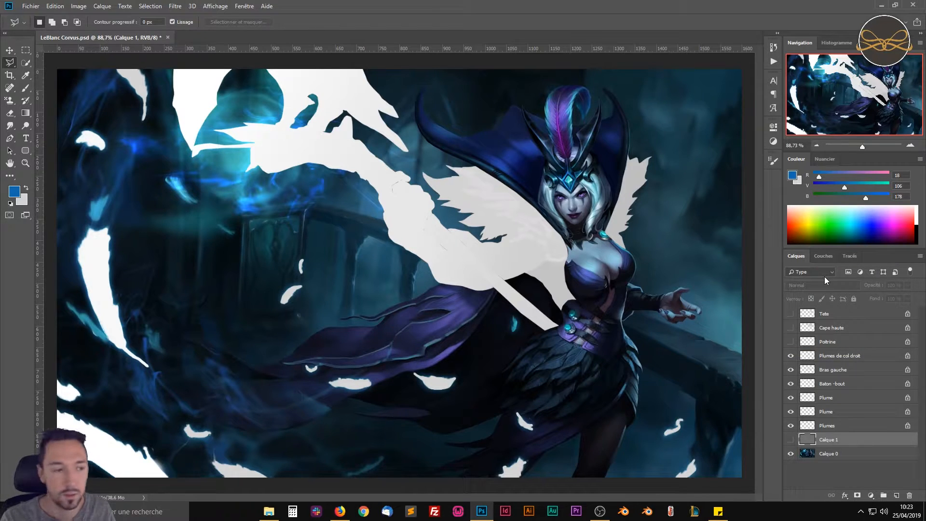
left_click(790, 338)
left_click(791, 328)
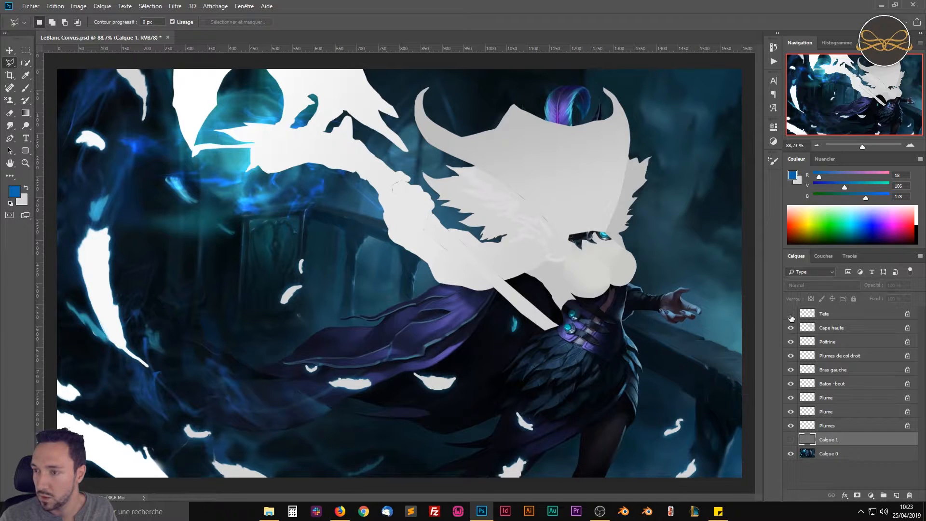
left_click(790, 314)
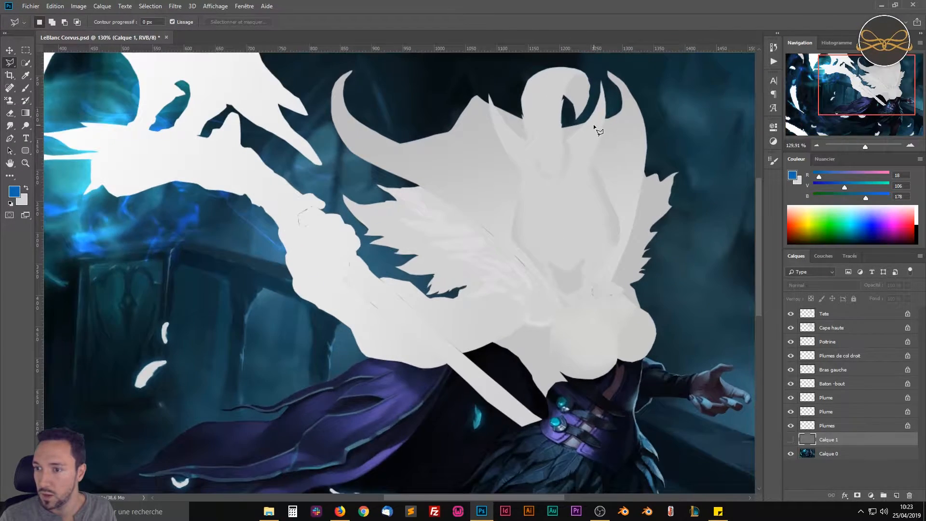
Try filling the Tete layer with the blue foreground color while its transparent pixels are locked, and undo the fill.
scroll(593, 124, "up", 3)
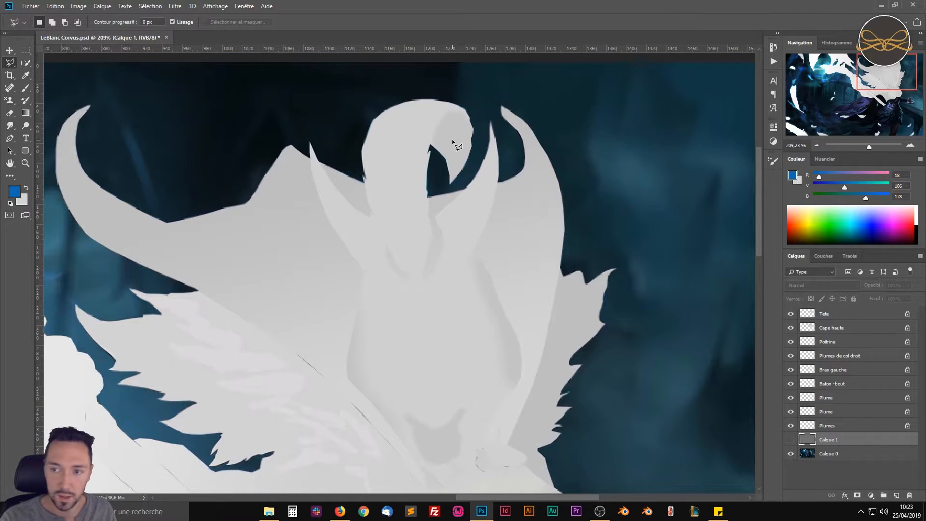
scroll(391, 300, "down", 4)
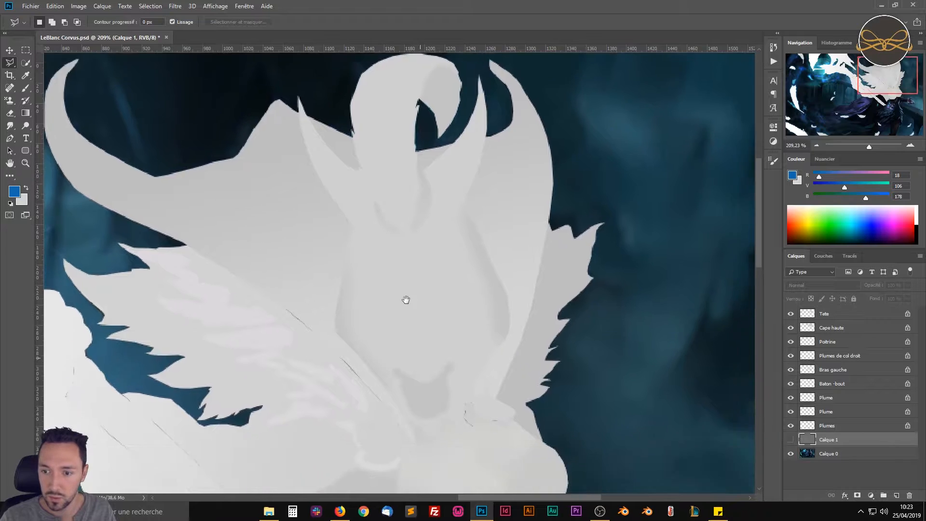
left_click_drag(453, 273, 409, 247)
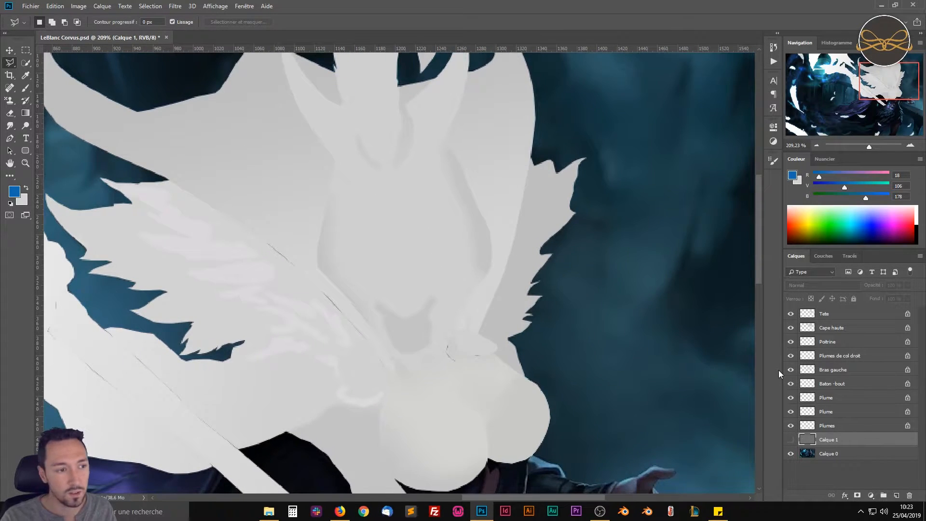
left_click(864, 427)
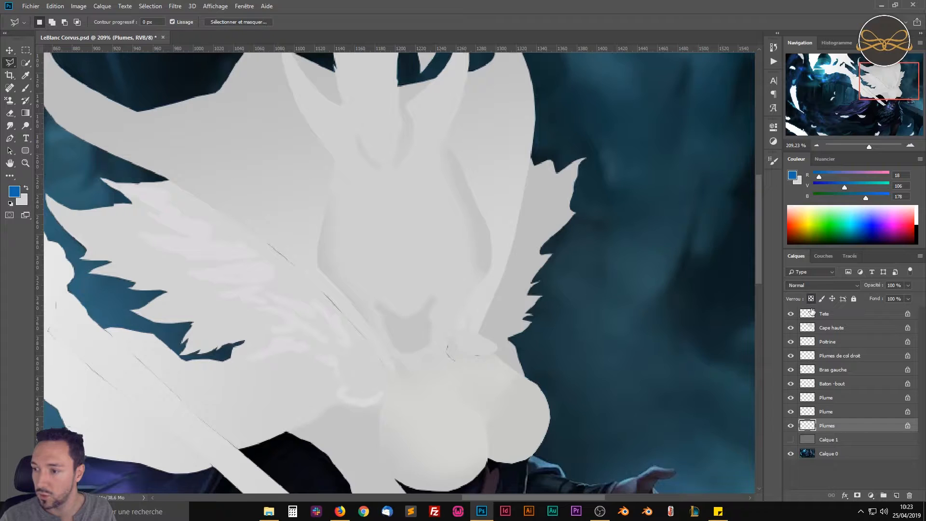
left_click(840, 316)
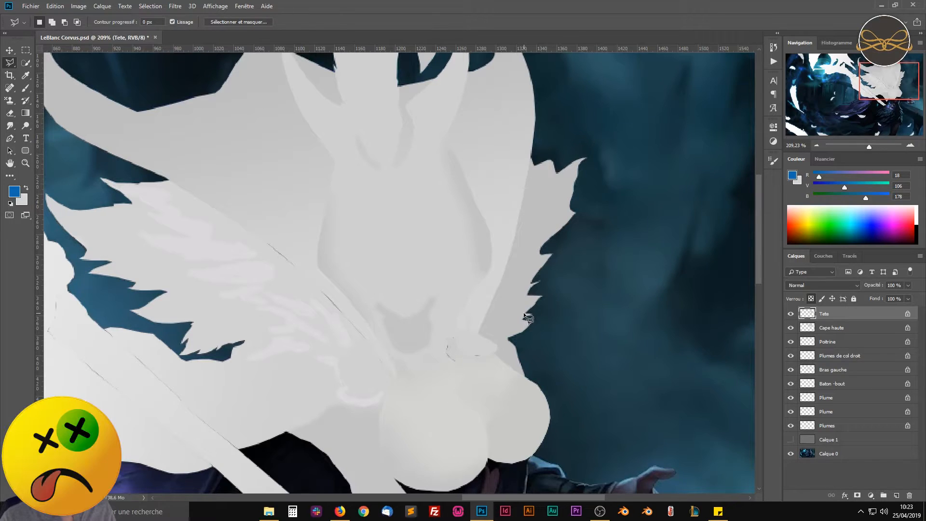
key("alt+BackSpace")
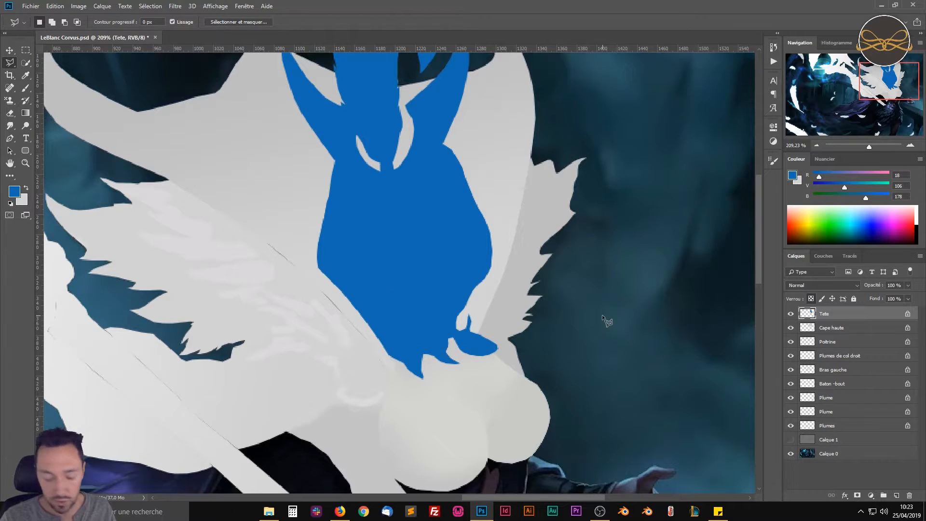
key("ctrl+z")
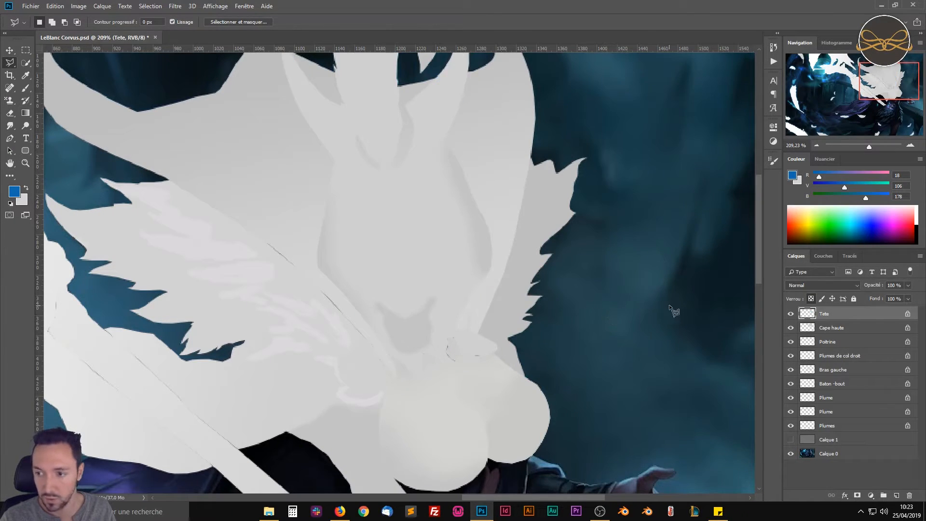
Unlock the Tete layer's transparent pixels, try the blue fill without the lock, undo it and lock the transparency again.
left_click(811, 300)
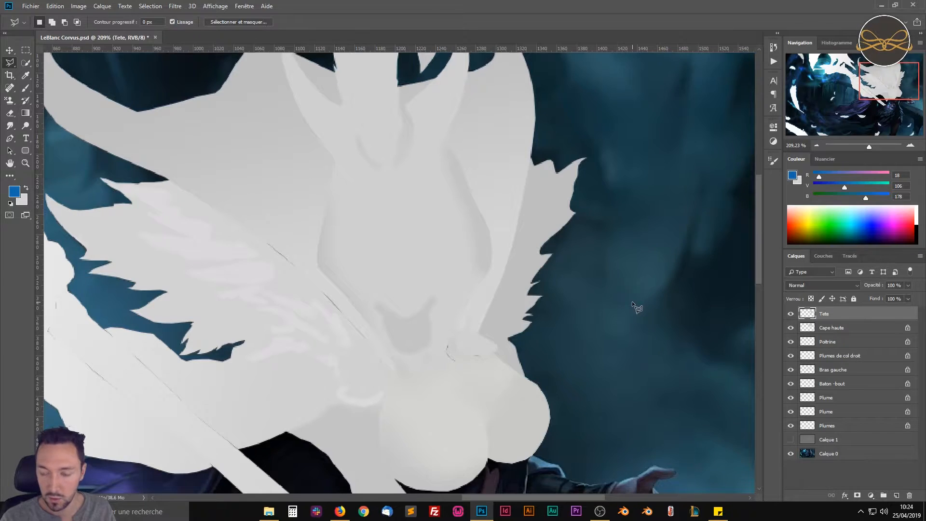
key("alt+BackSpace")
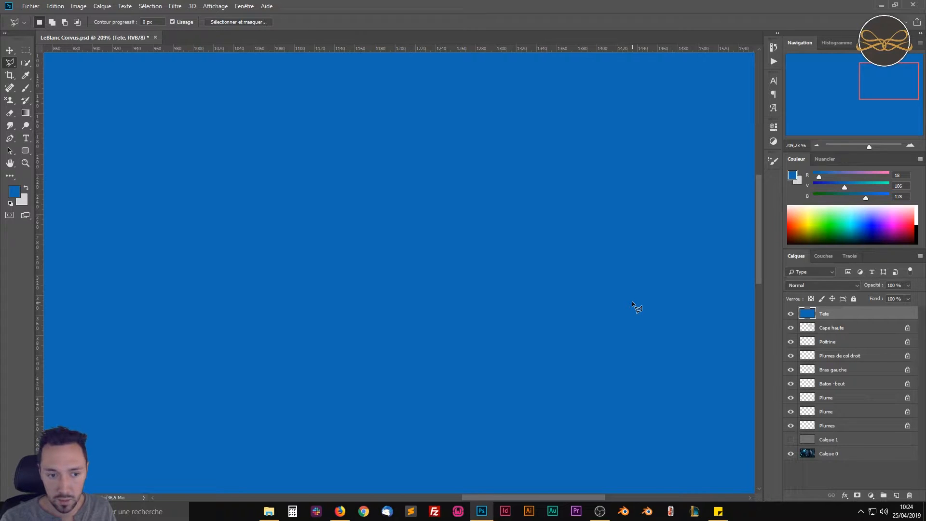
key("ctrl+z")
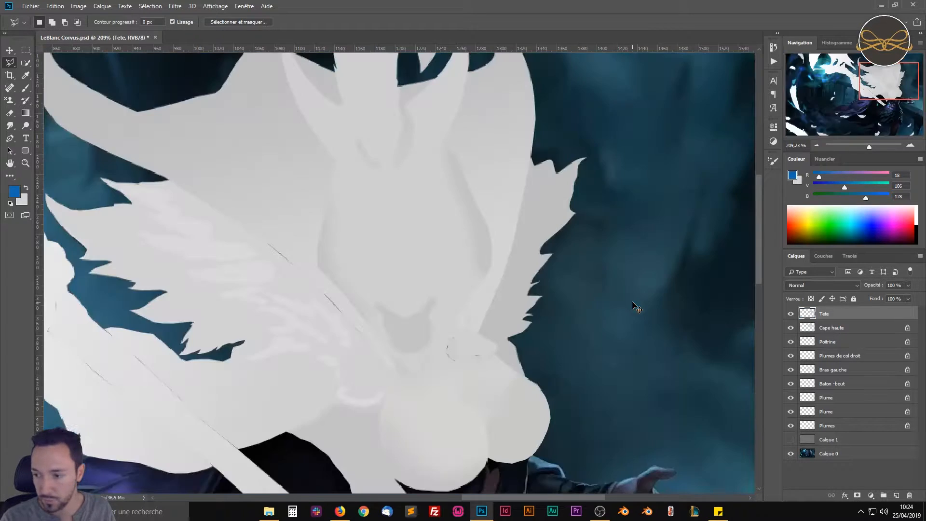
left_click(811, 299)
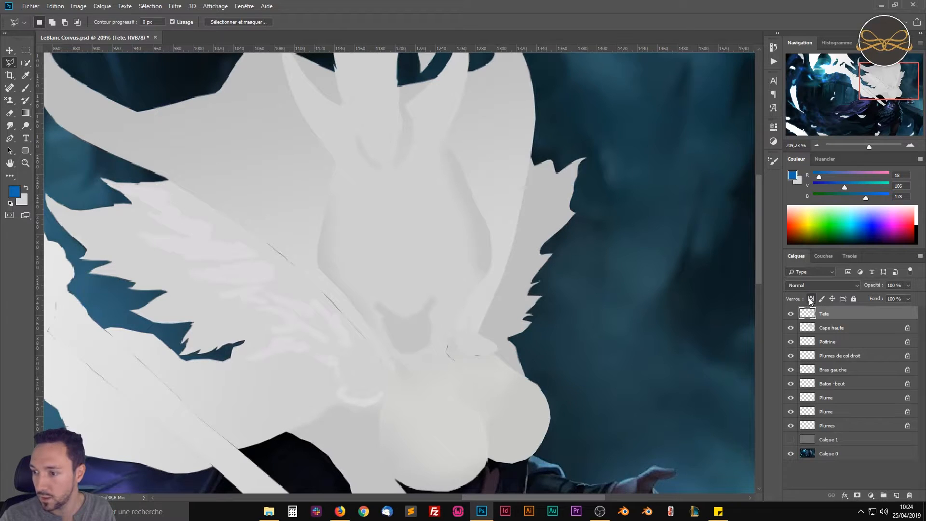
Fill the Tete layer with the blue foreground color once more under the transparency lock, and undo the fill.
key("alt+BackSpace")
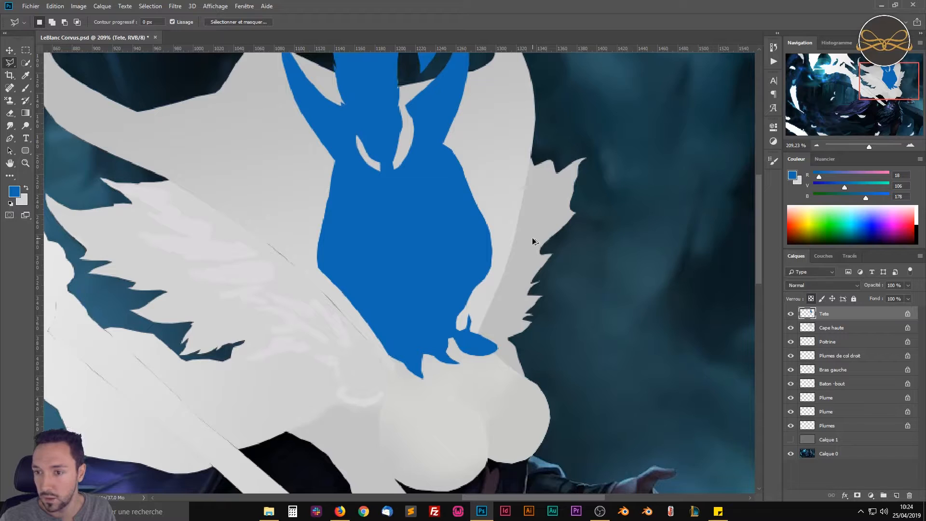
key("ctrl+z")
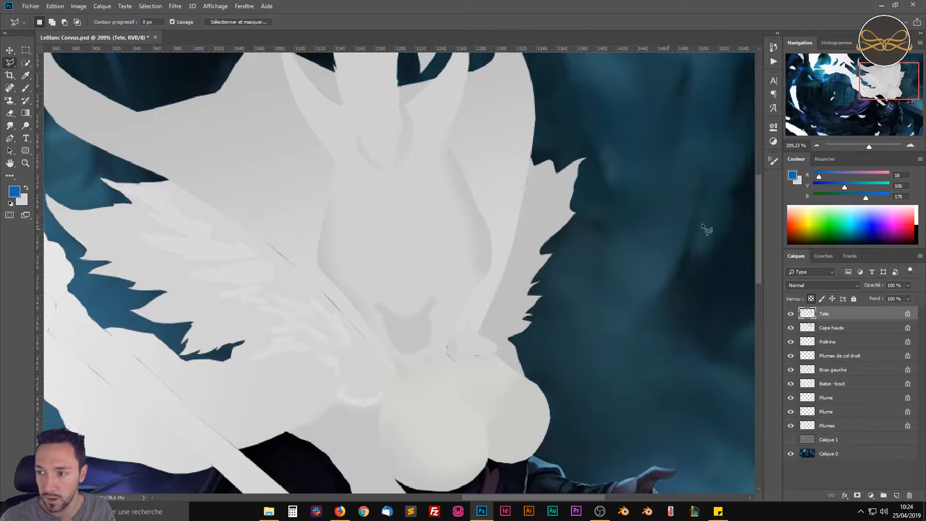
Set the foreground color to the light gray #cac9ca sampled from the cape beside the head.
left_click(793, 176)
left_click(507, 150)
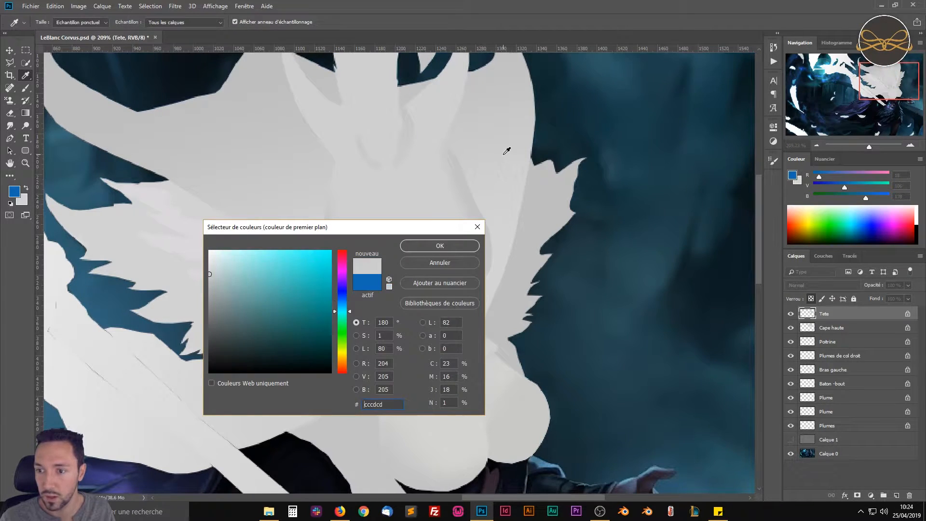
left_click(498, 143)
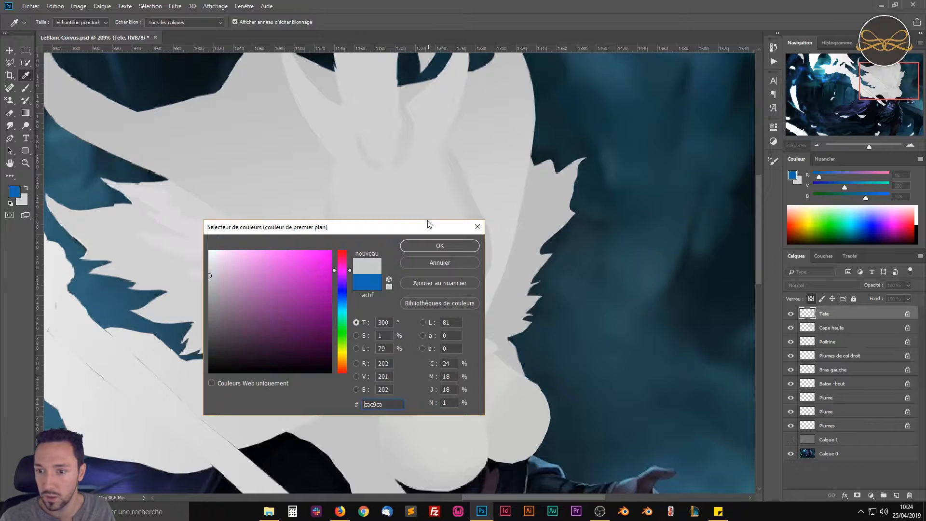
left_click(439, 246)
Try brushing the sampled gray over the head on the Tete layer, and revert the history to before the brush strokes.
left_click(26, 89)
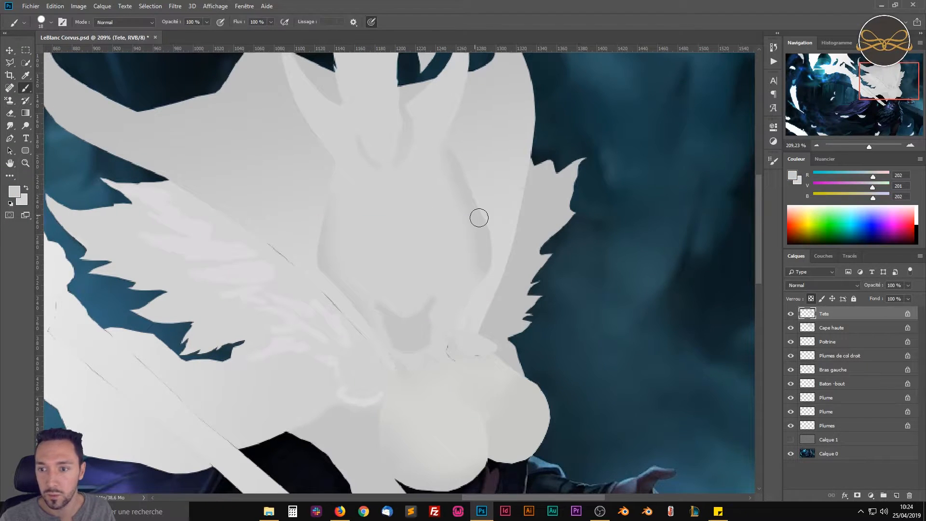
mouse_move(464, 168)
left_mouse_down()
mouse_move(488, 233)
mouse_move(463, 175)
mouse_move(478, 243)
mouse_move(475, 191)
mouse_move(498, 238)
mouse_move(430, 330)
mouse_move(456, 188)
mouse_move(395, 239)
mouse_move(447, 275)
mouse_move(370, 227)
mouse_move(456, 172)
mouse_move(370, 246)
mouse_move(401, 185)
mouse_move(449, 259)
mouse_move(631, 314)
mouse_move(375, 216)
mouse_move(326, 173)
mouse_move(359, 184)
mouse_move(335, 147)
mouse_move(368, 104)
mouse_move(484, 200)
left_mouse_up()
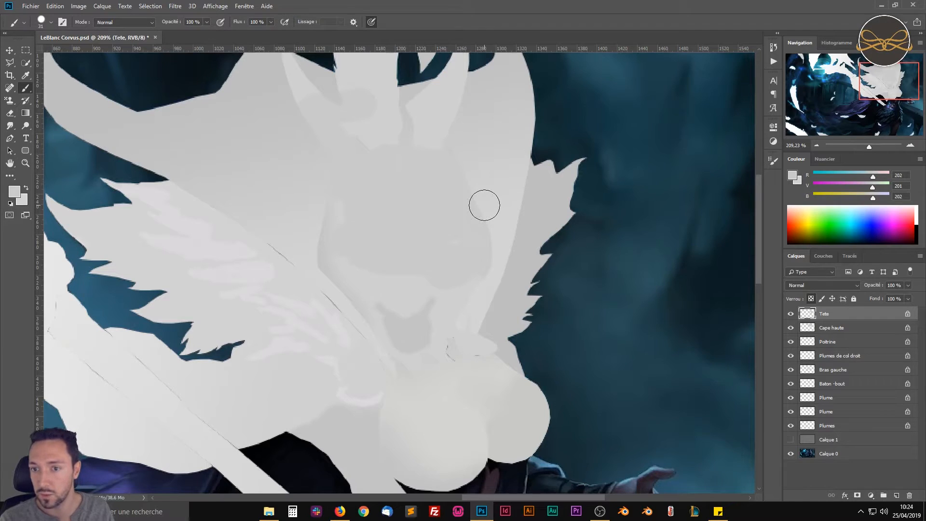
left_click(770, 49)
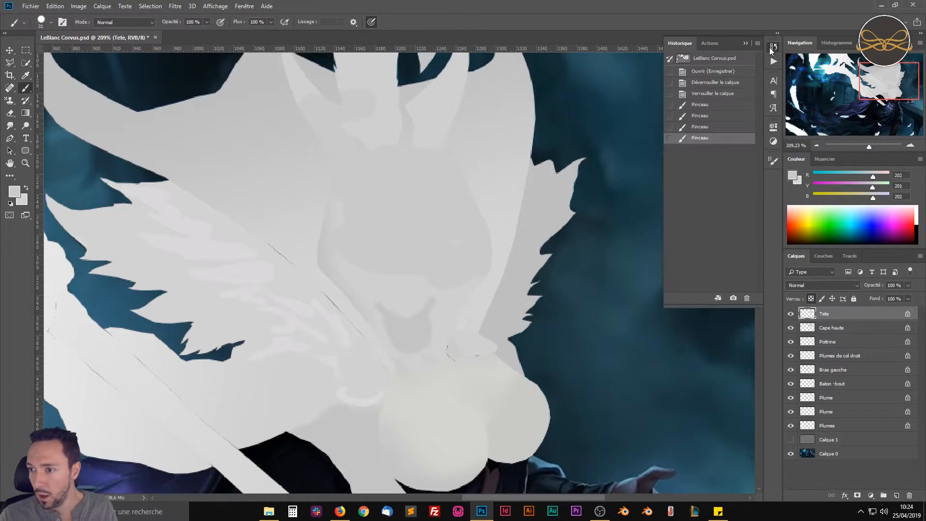
left_click(700, 95)
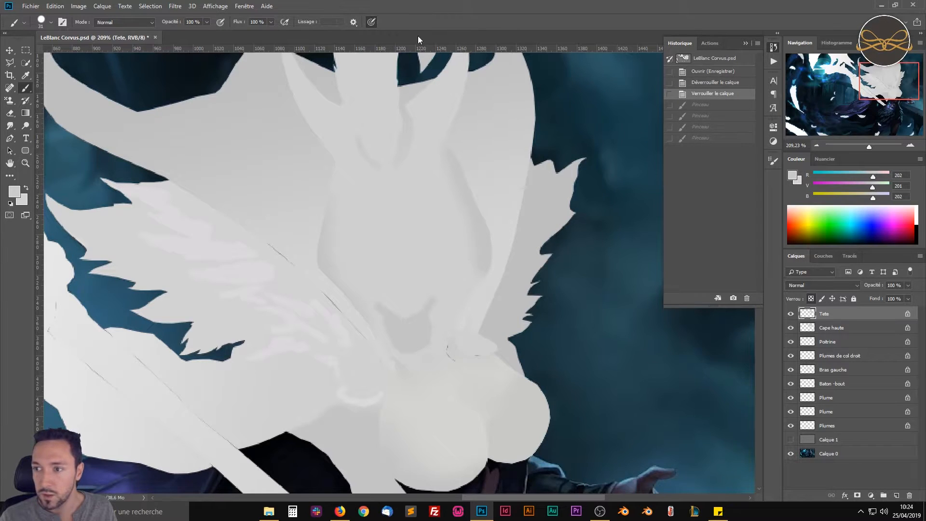
left_click(775, 47)
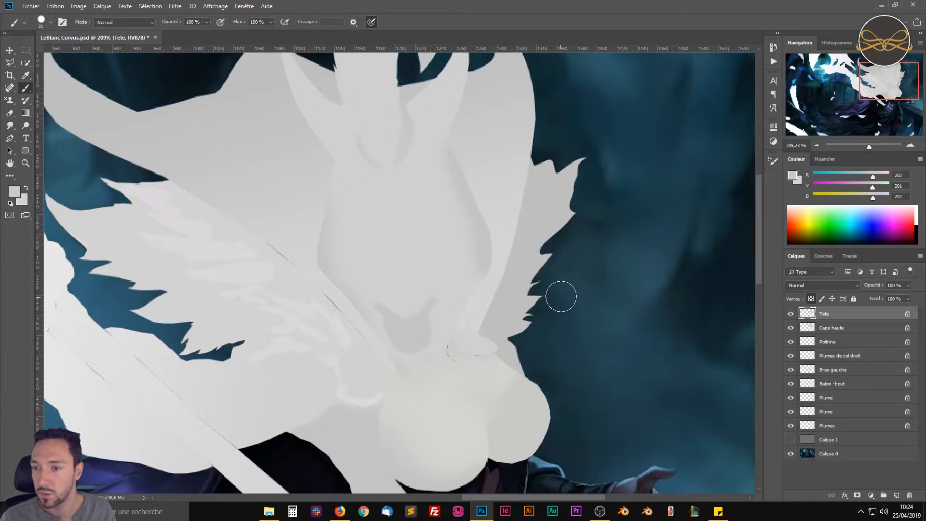
Start a polygonal lasso selection at the chest's edge, tracing the outstretched arm's upper contour over the thumb to the outermost fingertip.
left_click_drag(579, 319, 549, 123)
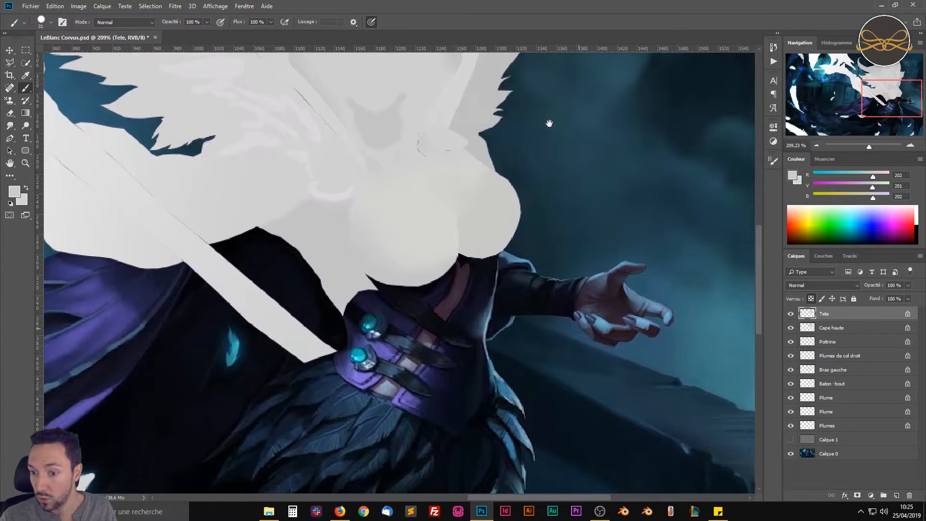
scroll(474, 267, "up", 5)
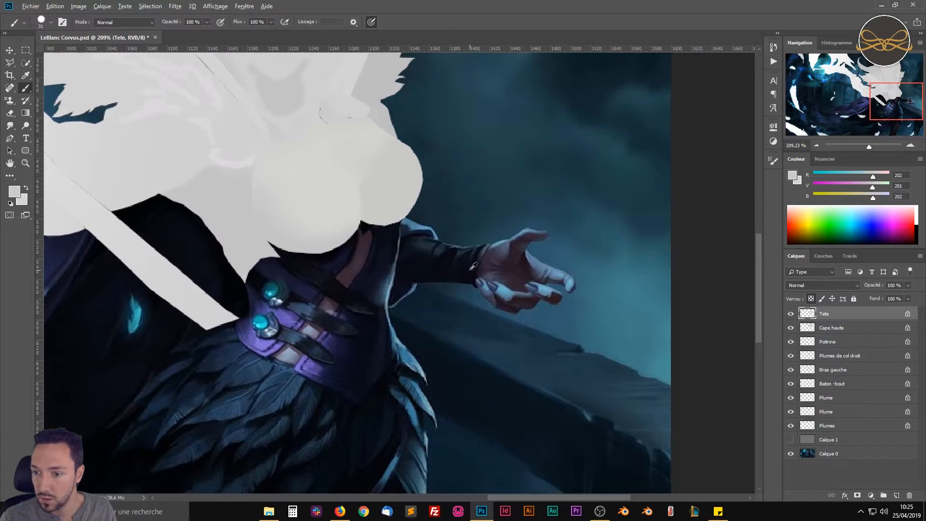
scroll(473, 266, "up", 3)
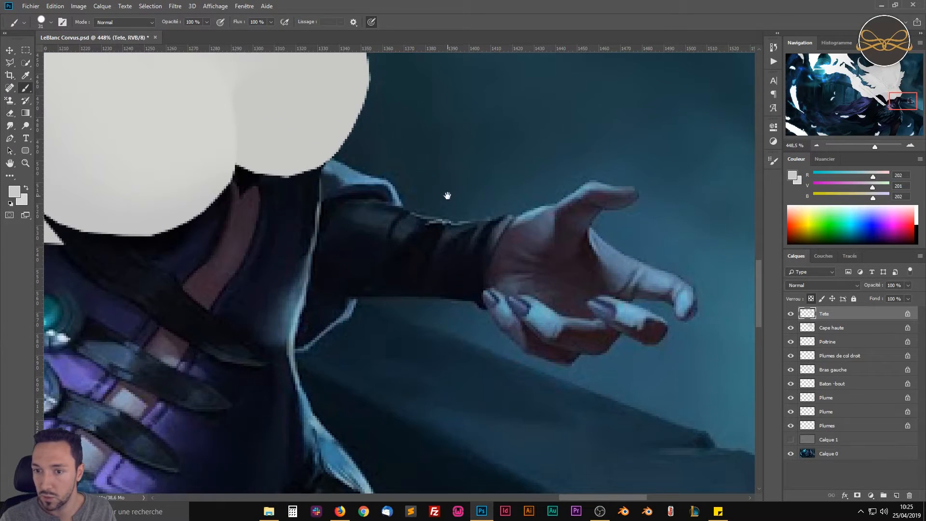
left_click_drag(447, 195, 344, 208)
key("l")
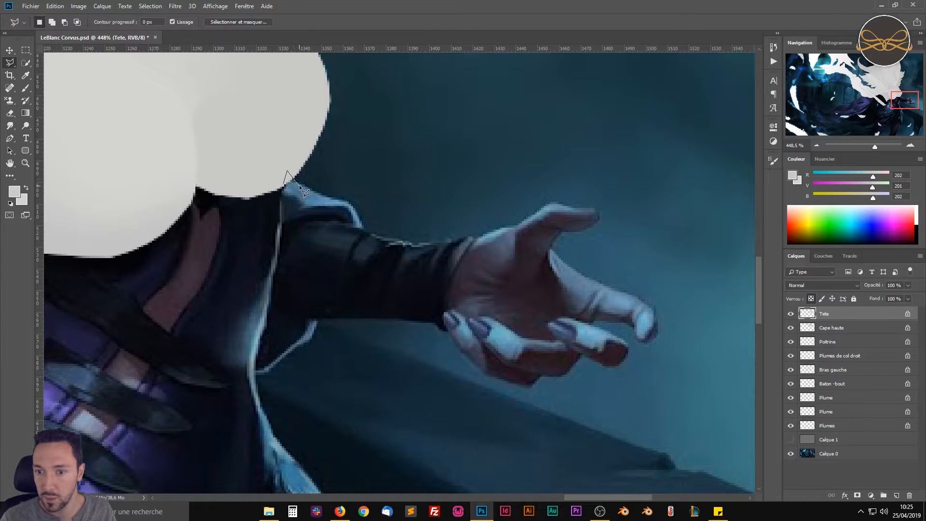
left_click(354, 202)
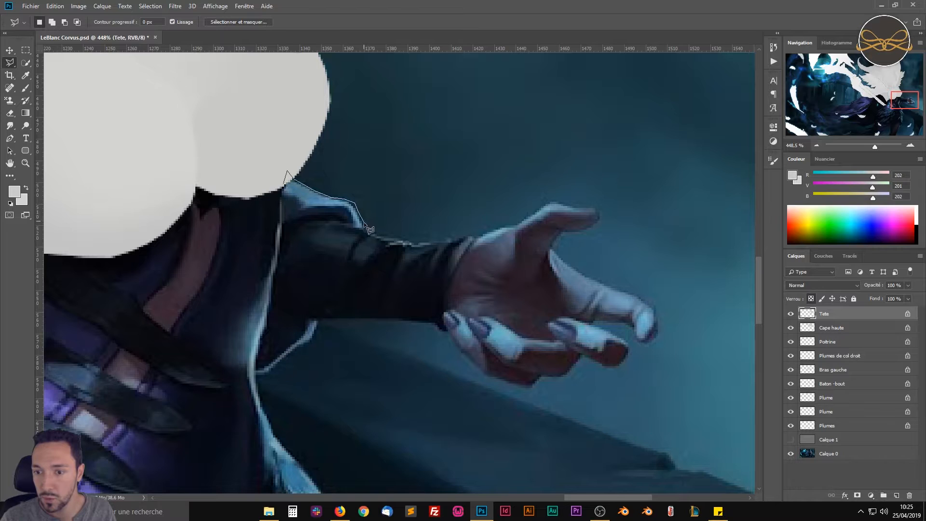
left_click(452, 238)
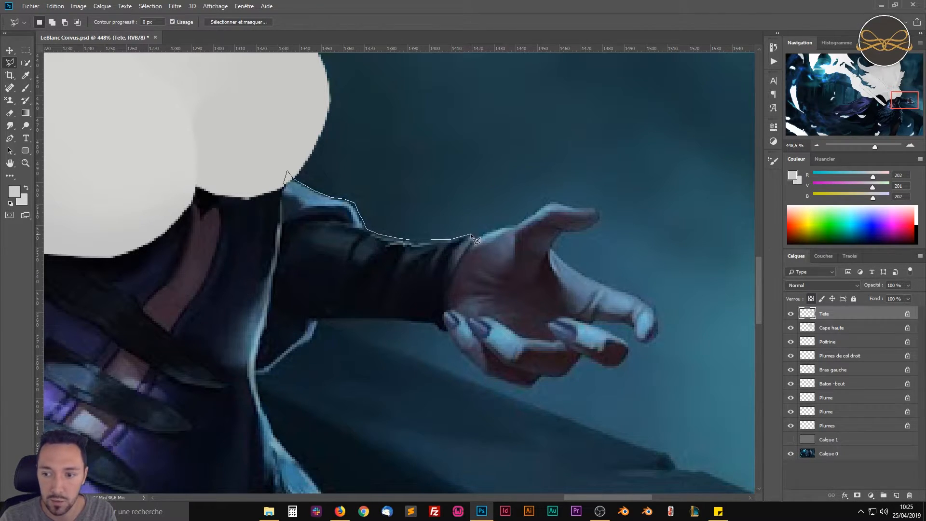
left_click(500, 227)
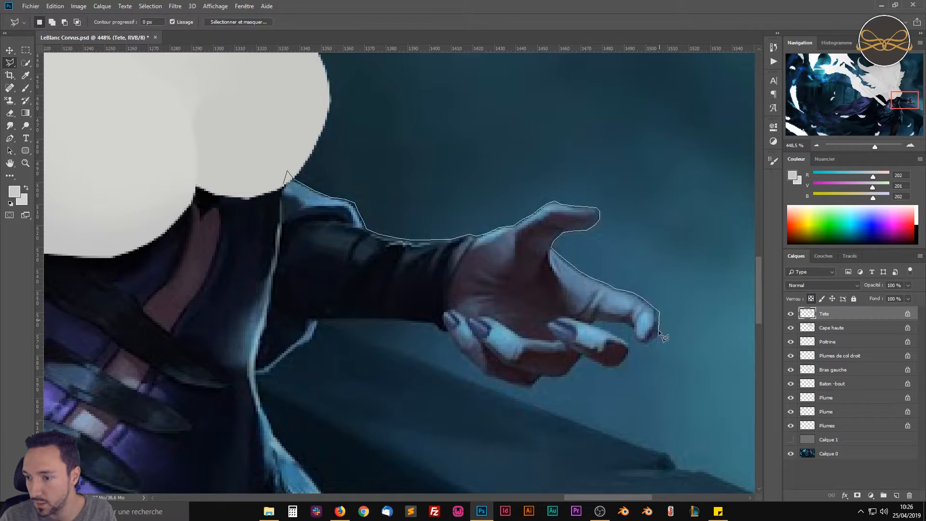
Continue the lasso outline around the fingertips and along the underside of the hand to the wrist.
left_click(640, 341)
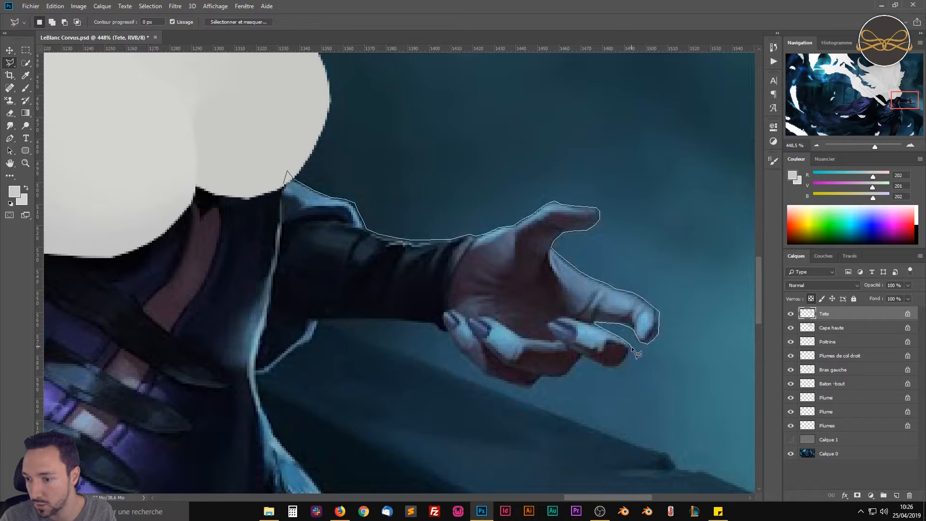
left_click(623, 366)
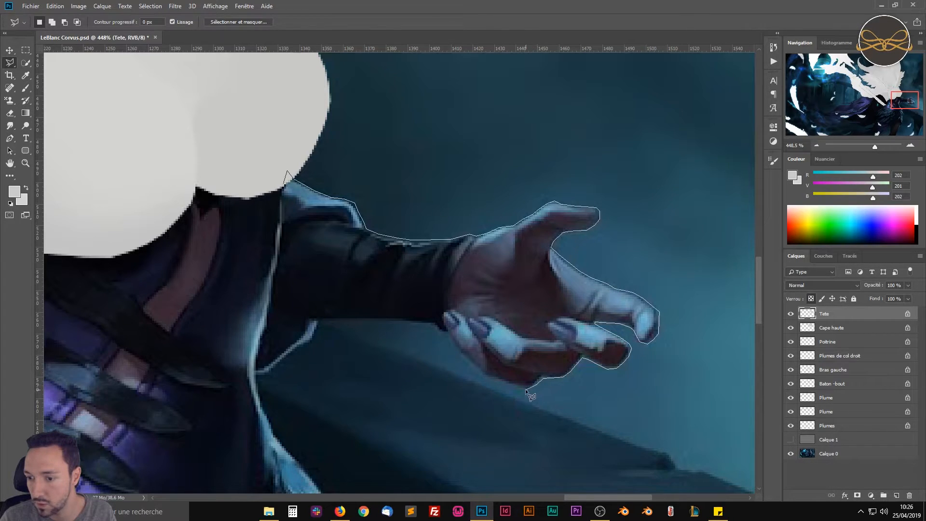
left_click(488, 379)
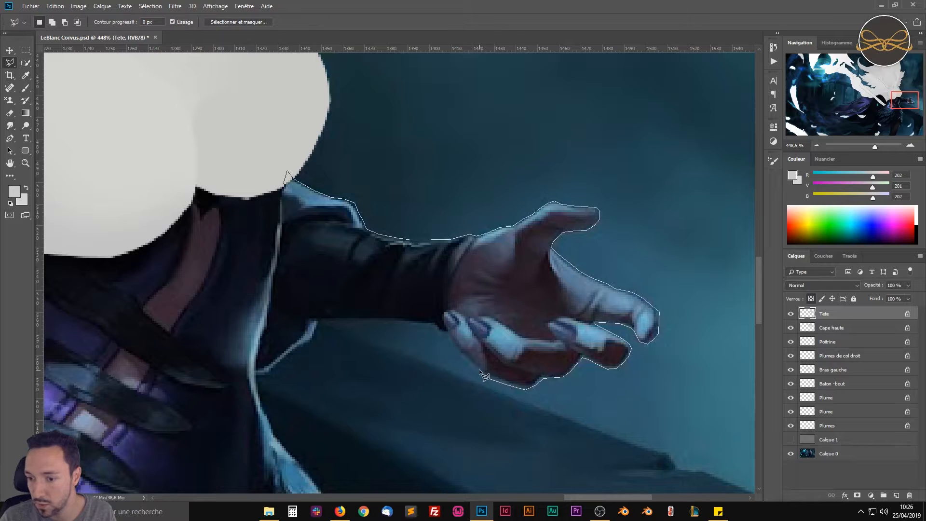
left_click(451, 334)
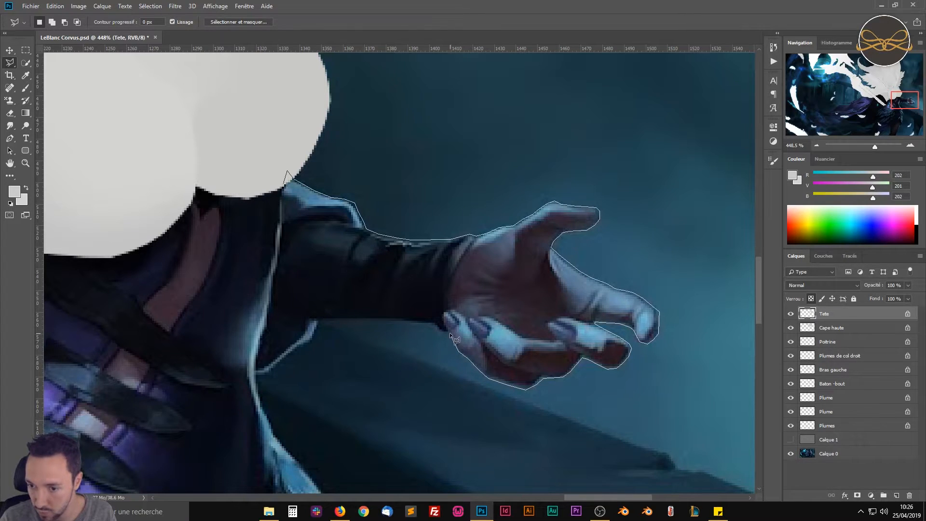
Trace the underside of the forearm and the sleeve's edge, and close the lasso selection at the chest.
left_click(440, 330)
left_click(434, 324)
left_click(422, 321)
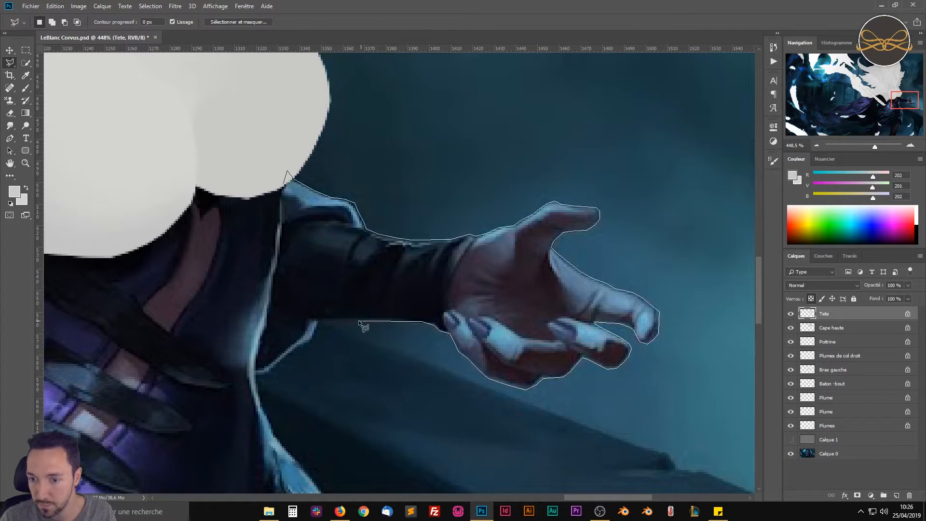
left_click(318, 325)
left_click(316, 336)
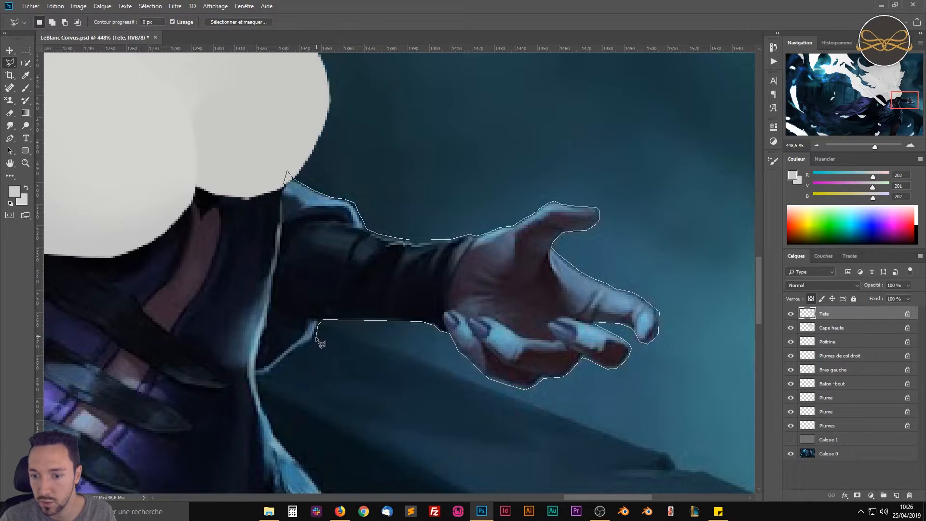
left_click(309, 343)
left_click(300, 347)
left_click(286, 356)
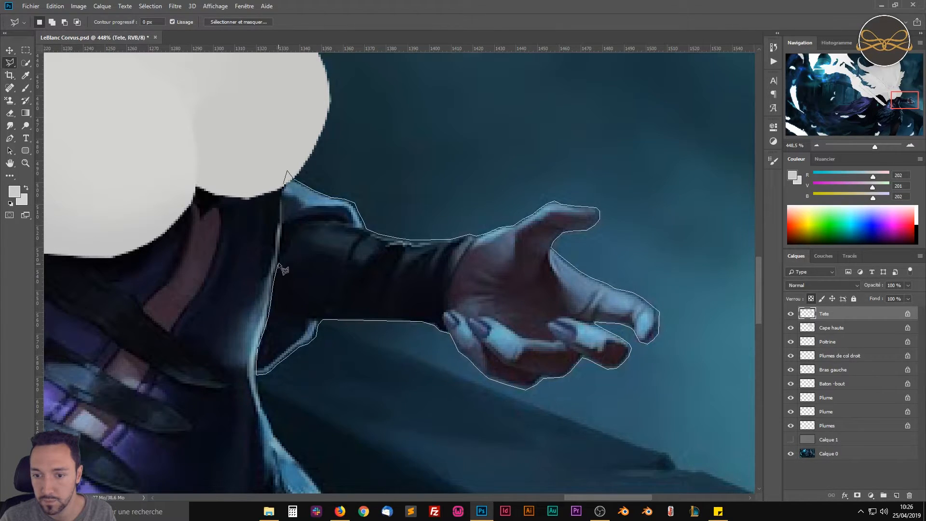
left_click(289, 190)
Create a new layer named Main droite and place it directly below the Poitrine layer.
left_click_drag(233, 189, 283, 212)
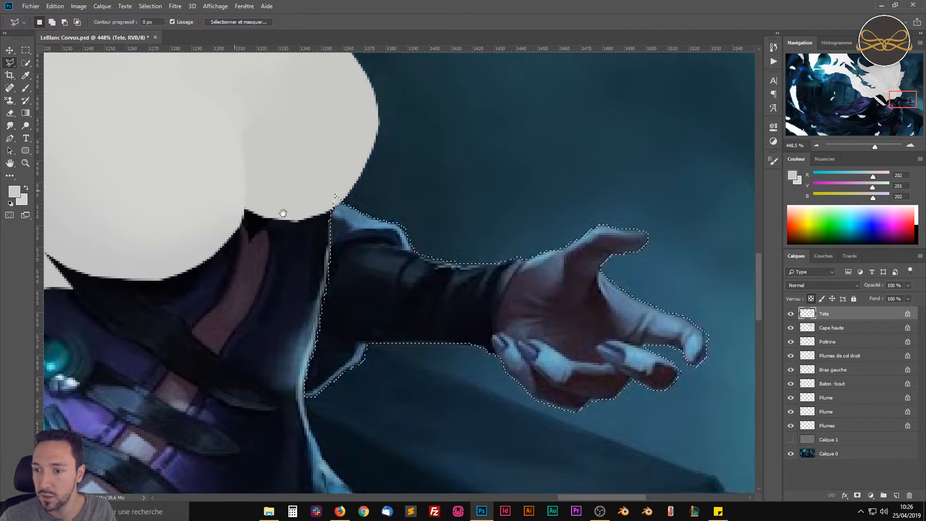
left_click(896, 496)
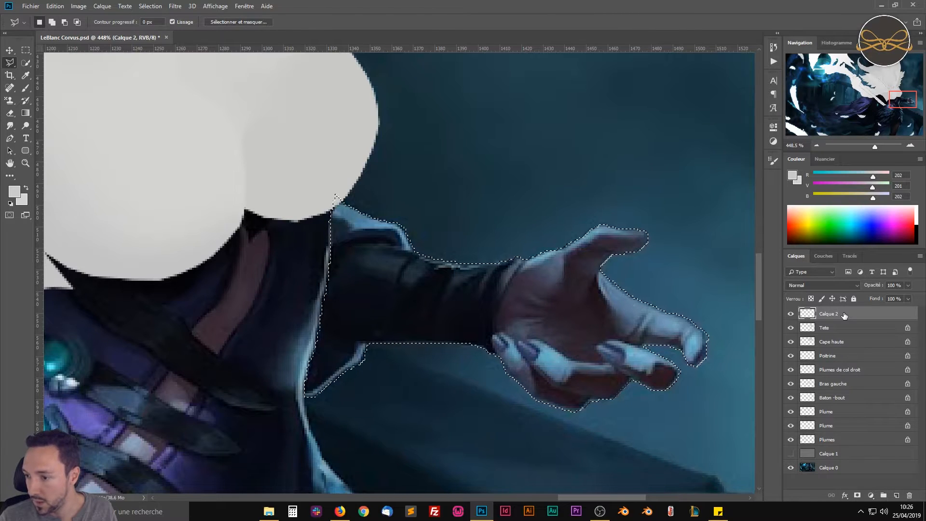
double_click(828, 314)
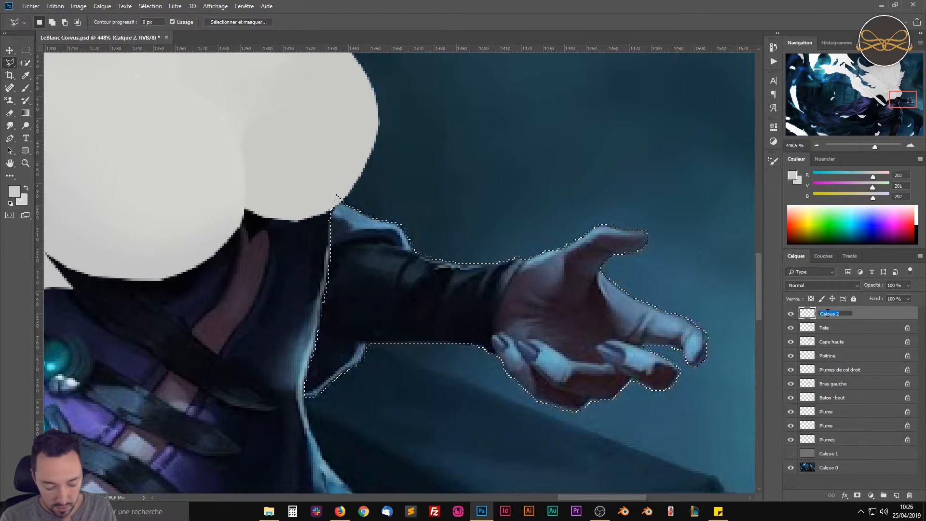
type("Main d")
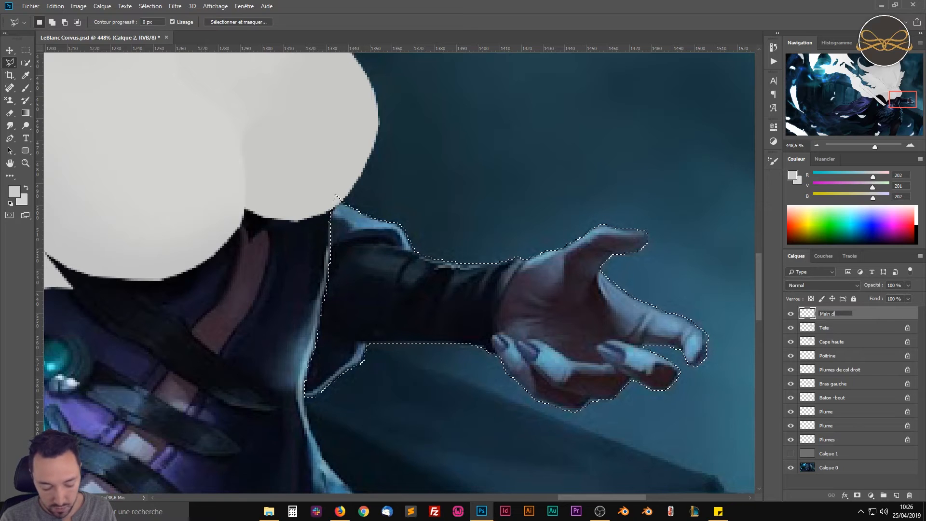
type("roite")
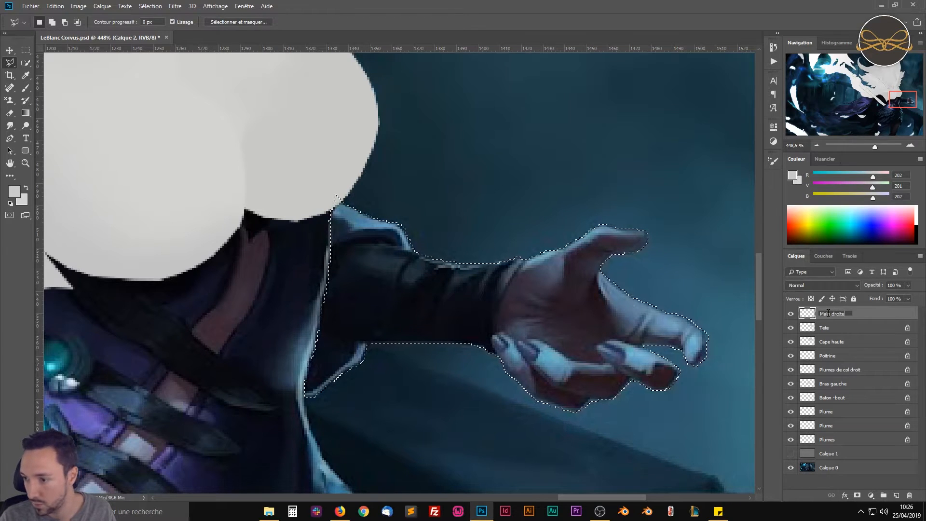
key("Return")
left_click_drag(857, 315, 855, 361)
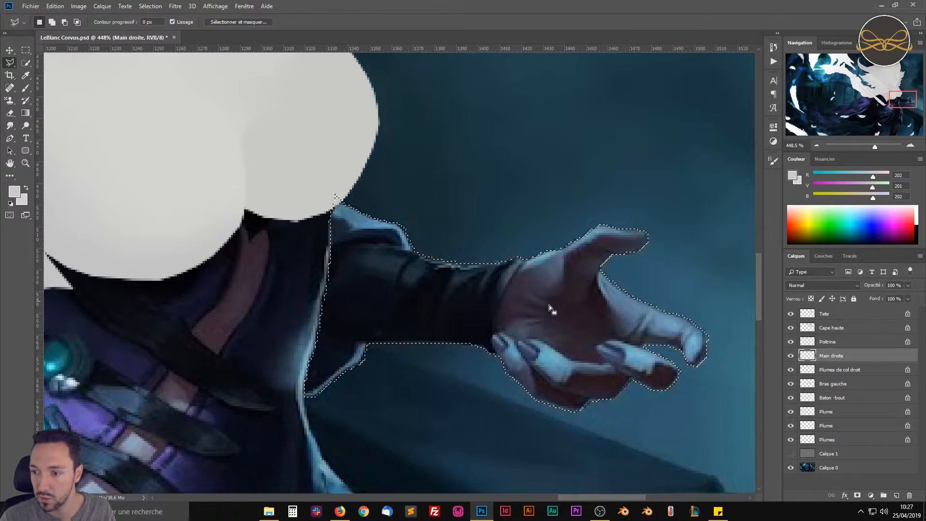
Load the Poitrine layer's outline as a selection, clear it, and restore the arm and hand selection.
left_click(809, 342, "ctrl")
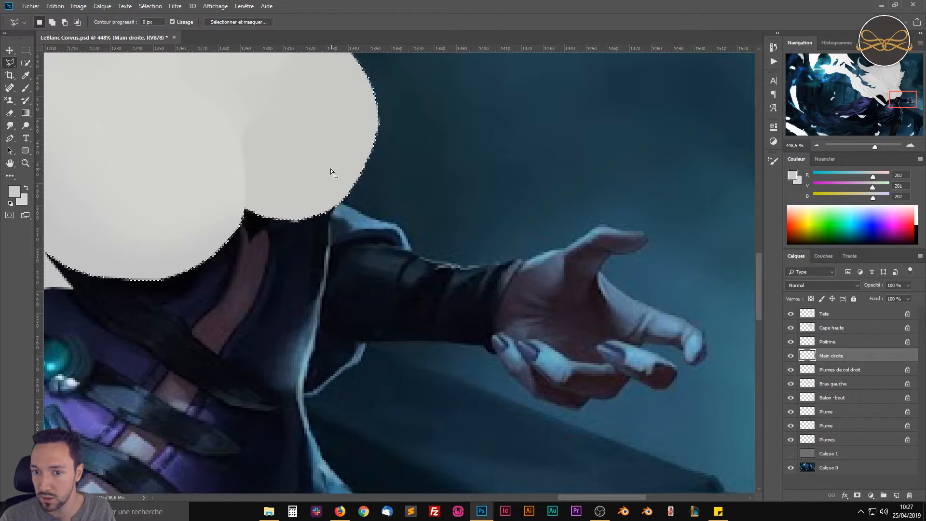
left_click_drag(331, 169, 463, 319)
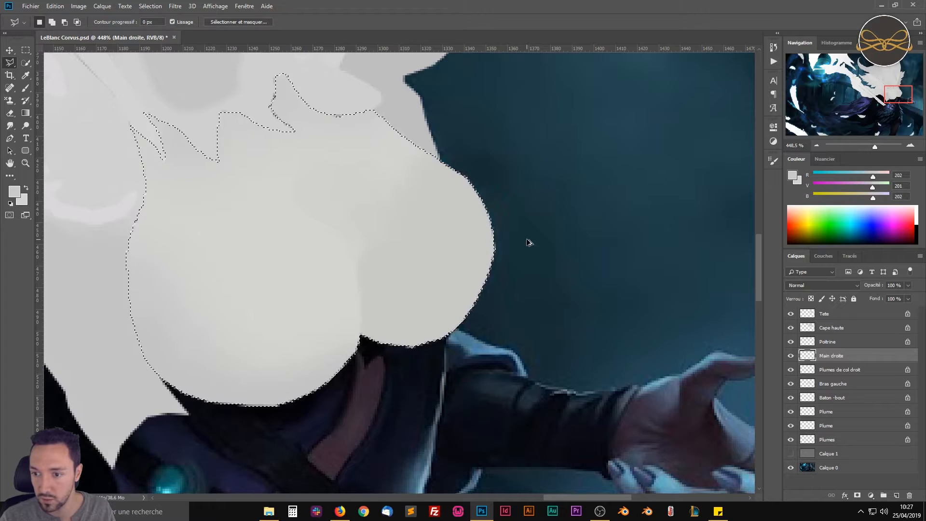
key("ctrl+d")
left_click_drag(582, 270, 509, 201)
left_click(807, 356, "ctrl")
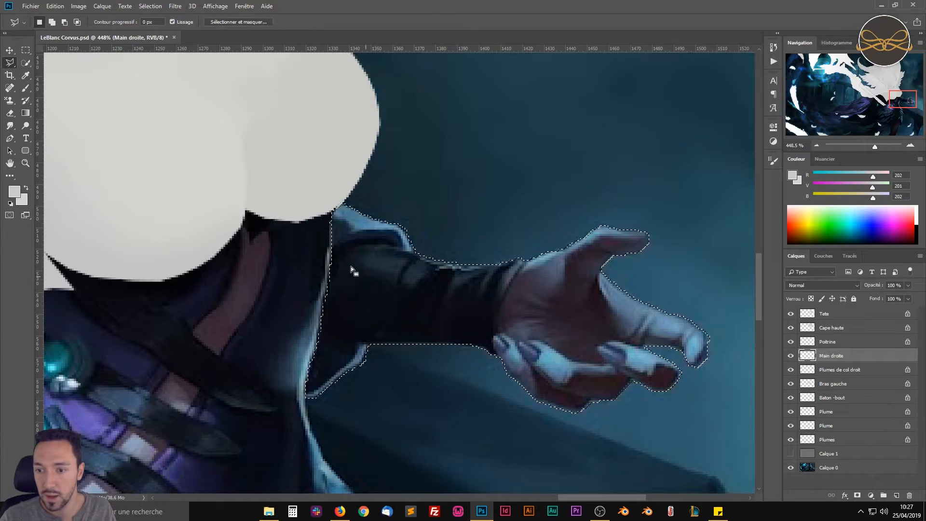
Sample the chest's grey just above the sleeve as the foreground colour and lower its brightness to 74%.
left_click(26, 76)
left_click(792, 175)
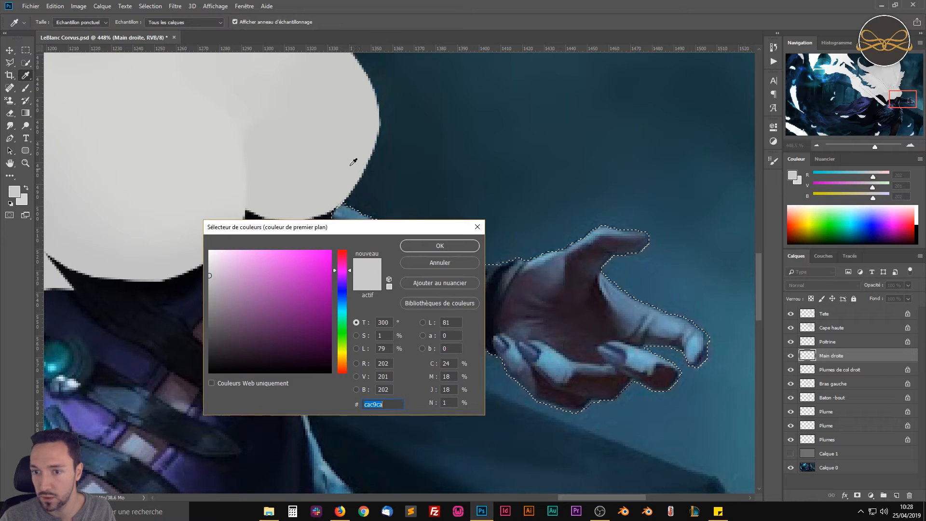
left_click(337, 203)
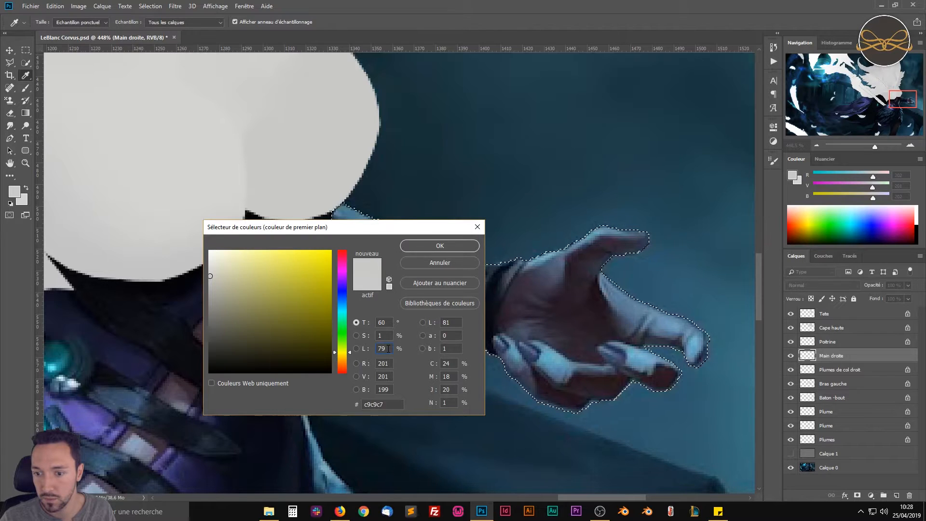
key("Down")
key("Down")
key("Down")
key("Down")
key("Down")
key("Down")
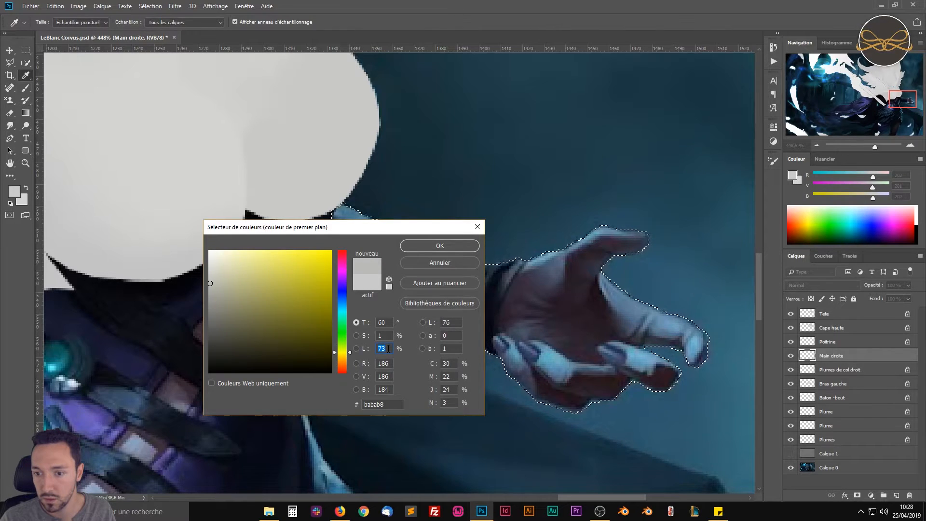
key("Down")
scroll(383, 349, "up", 2)
left_click(424, 245)
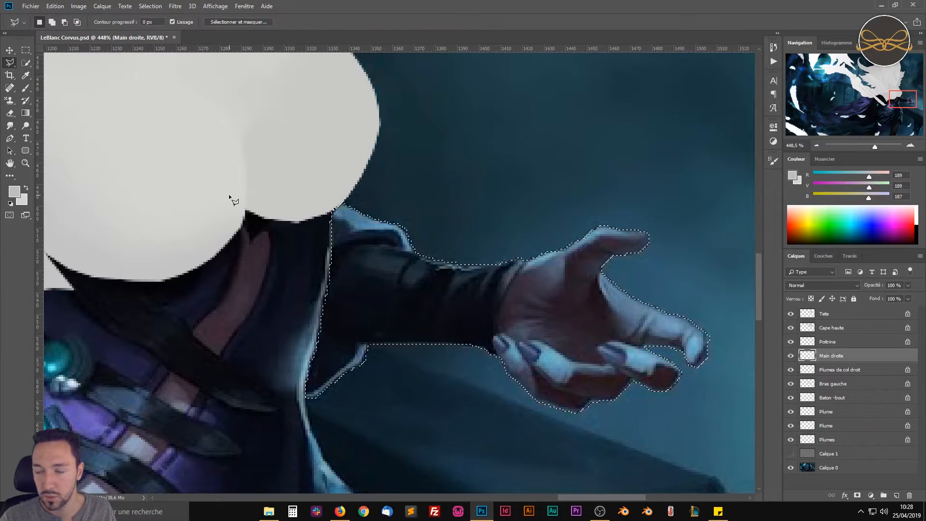
Fill the arm and hand selection with the foreground grey, deselect it, and lock the Main droite layer's transparent pixels.
key("alt+BackSpace")
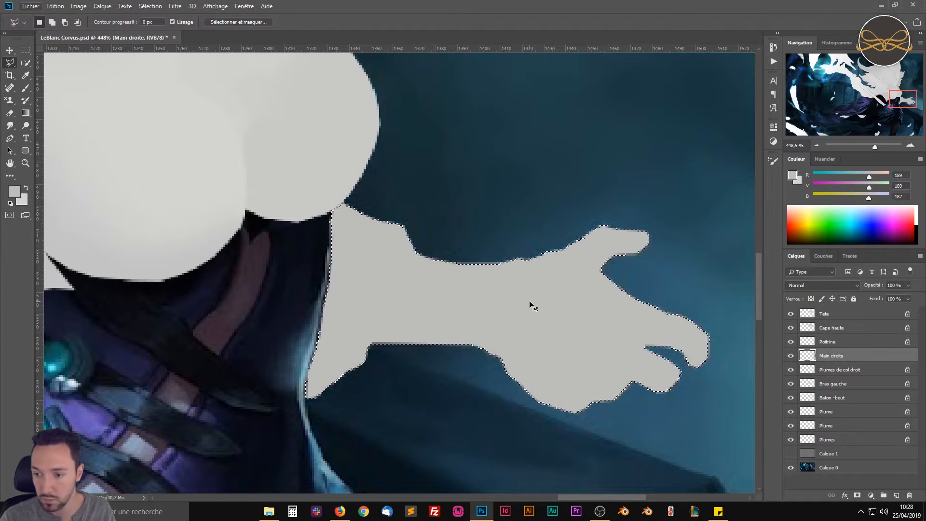
key("ctrl+d")
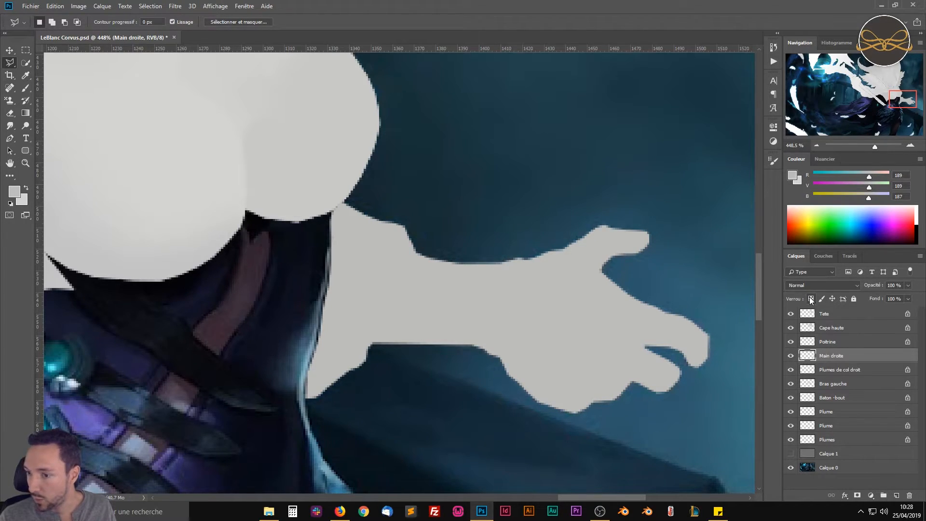
scroll(544, 299, "down", 5)
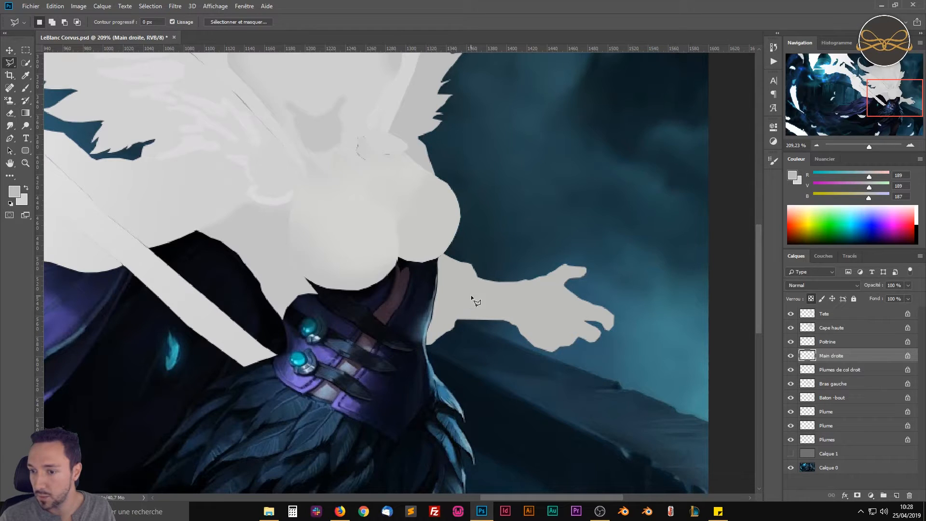
scroll(521, 306, "up", 3)
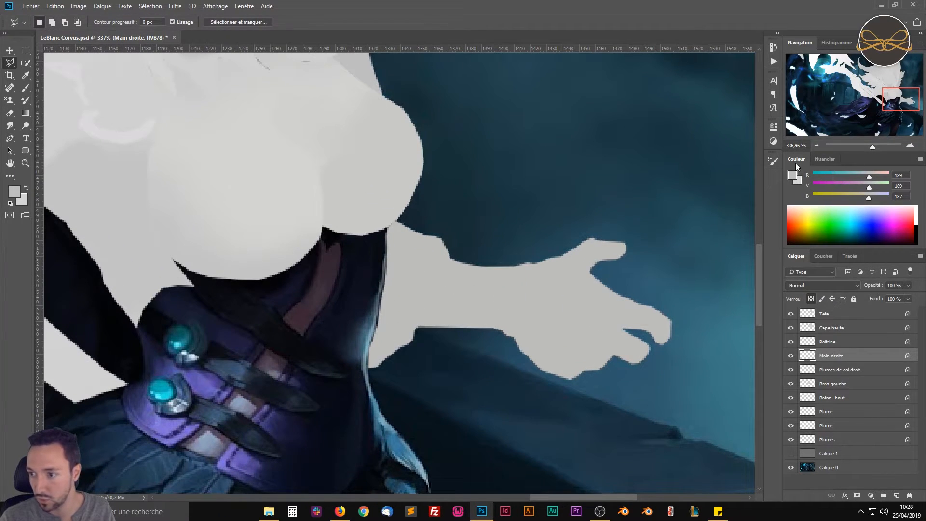
left_click(792, 175)
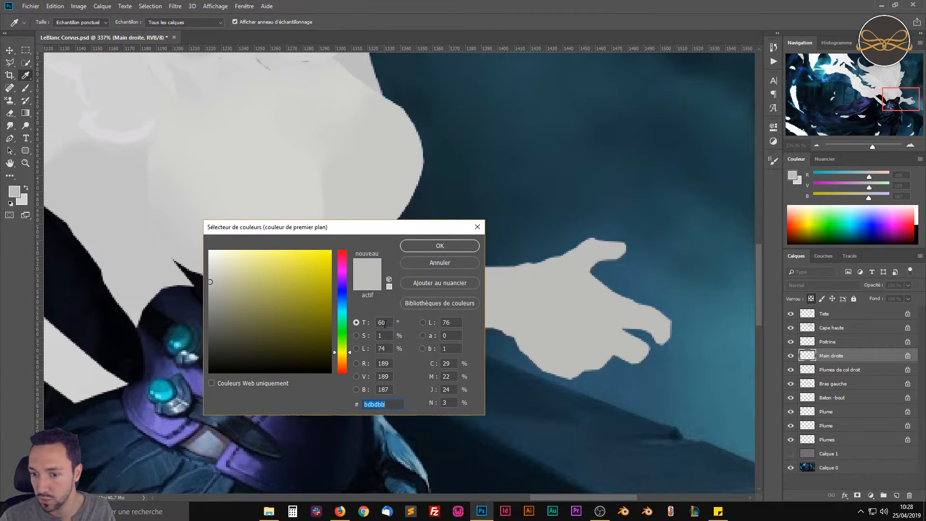
left_click(477, 227)
key("l")
Set the background colour's brightness to 76%.
left_click(797, 181)
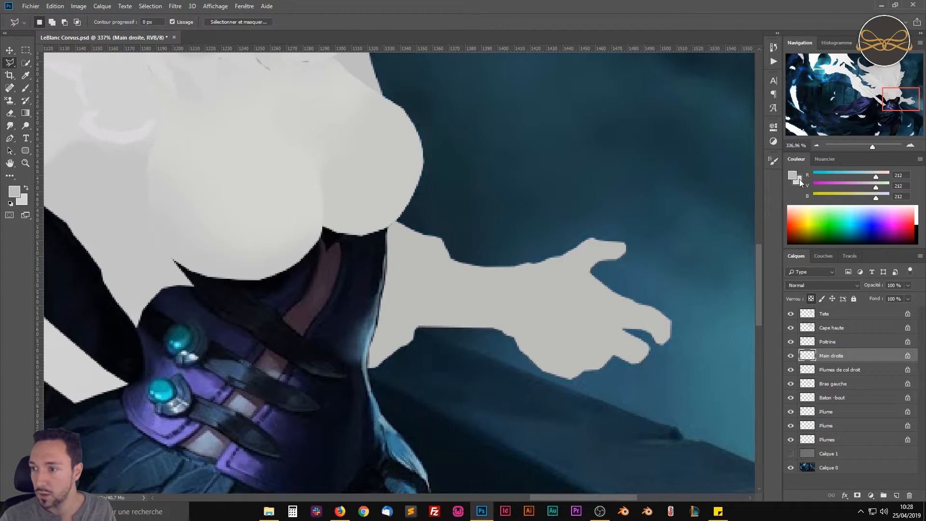
left_click(800, 181)
left_click(390, 348)
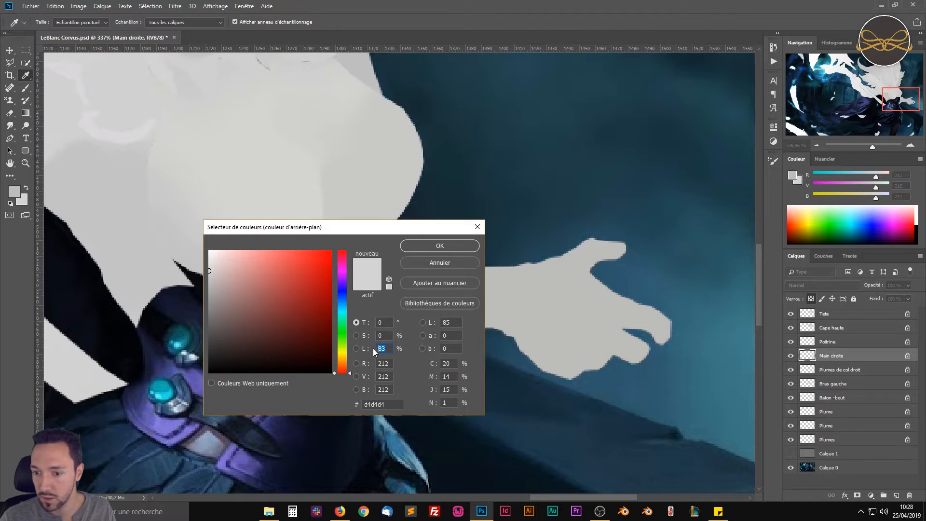
key("Down")
key("Down")
key("Down")
key("Down")
key("Down")
key("Down")
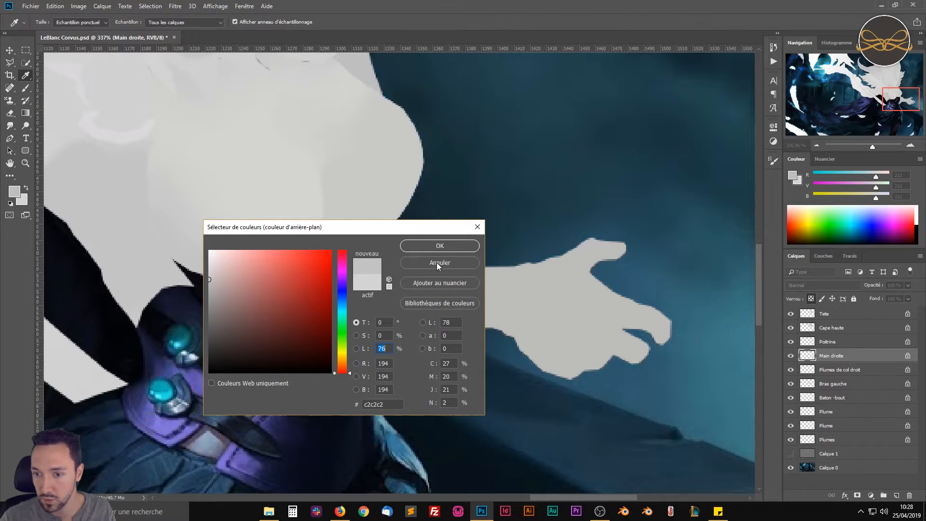
left_click(438, 246)
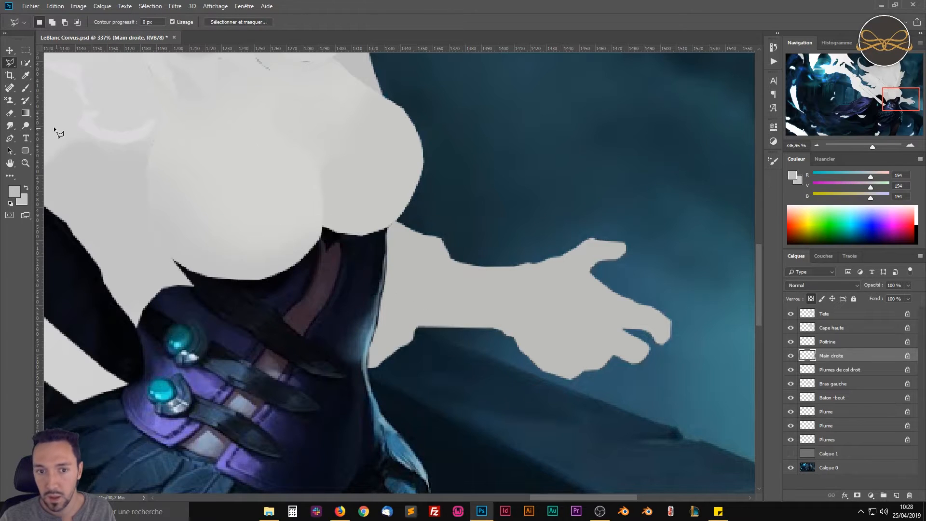
Apply a linear foreground-to-background gradient along the arm on the Main droite layer, from the sleeve towards the fingers.
left_click(26, 114)
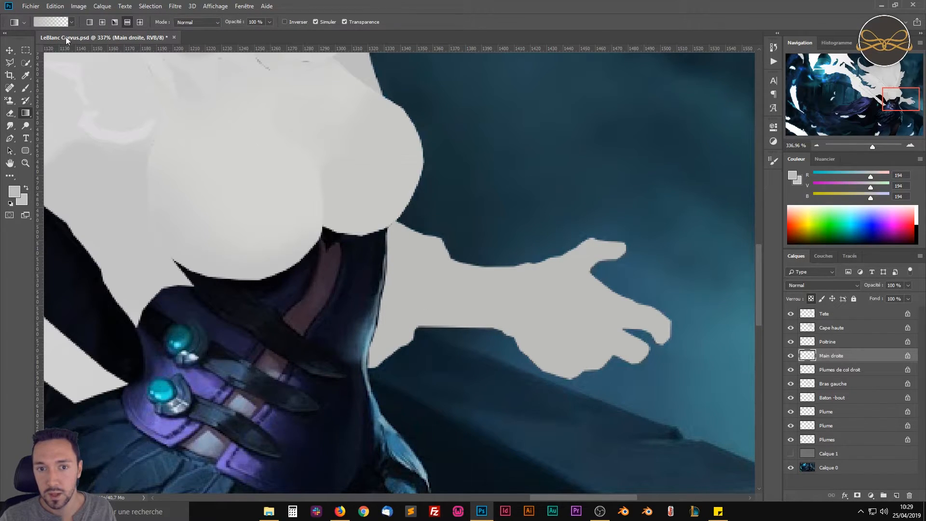
left_click(71, 23)
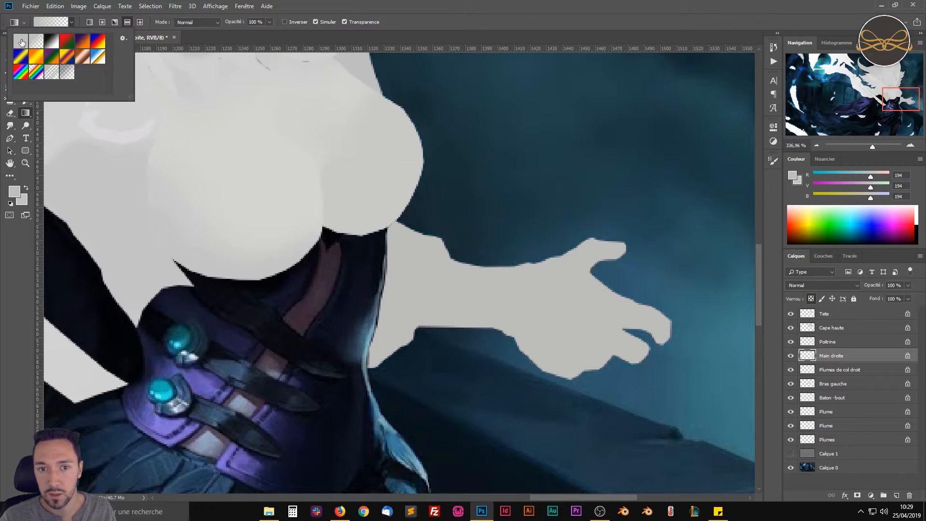
left_click(20, 44)
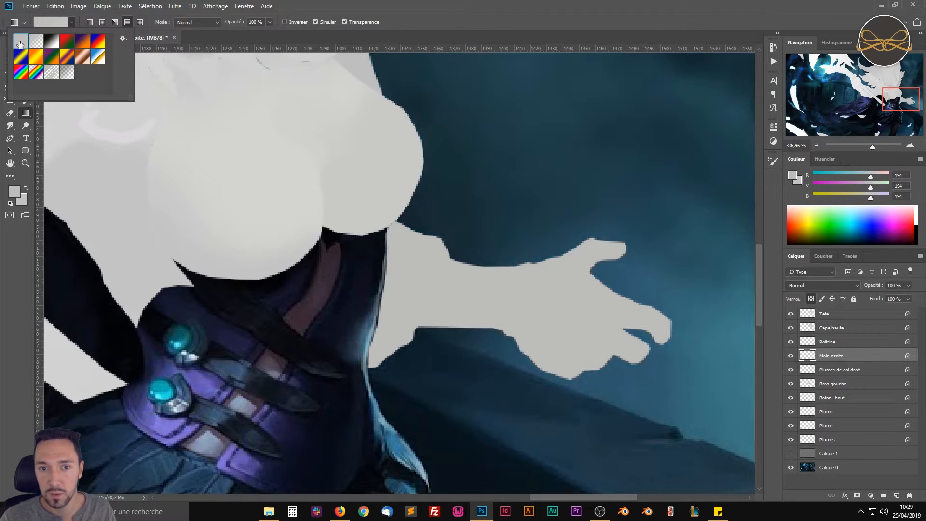
left_click(448, 11)
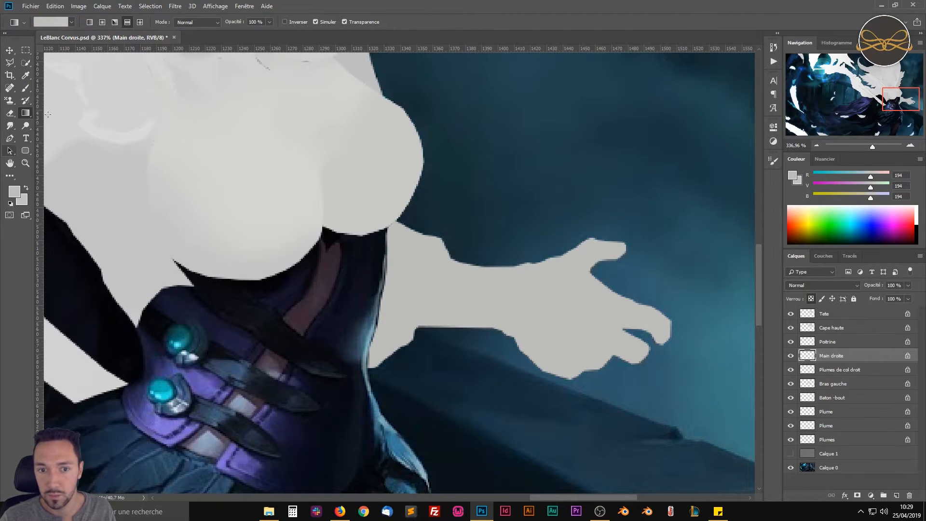
left_click(91, 22)
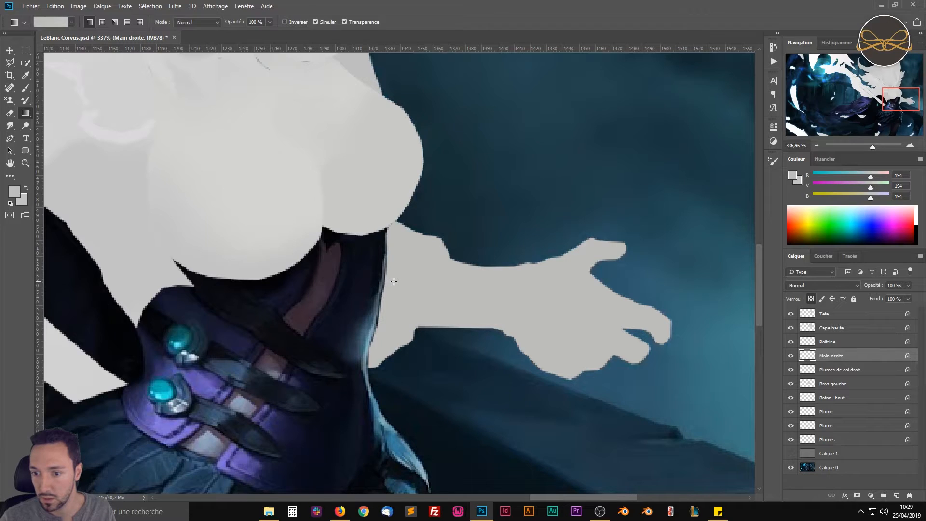
left_click_drag(393, 282, 535, 310)
left_click_drag(592, 322, 592, 322)
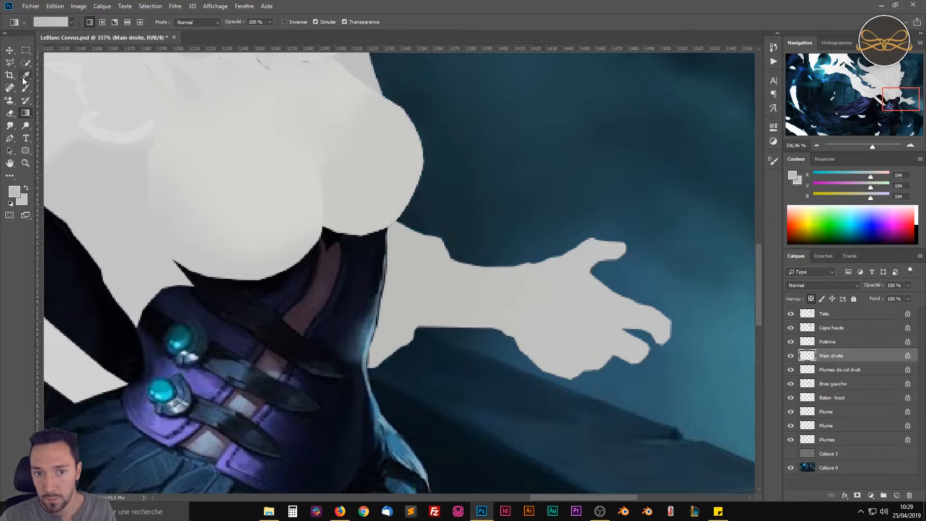
Examine the corset, feather skirt, cape and leg that are still uncovered below the arms.
left_click_drag(531, 306, 473, 245)
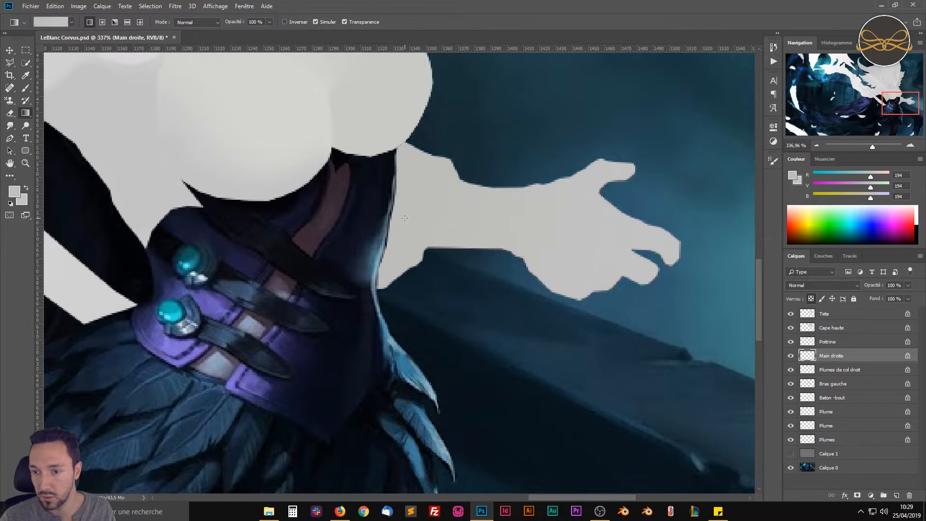
left_click_drag(340, 204, 418, 271)
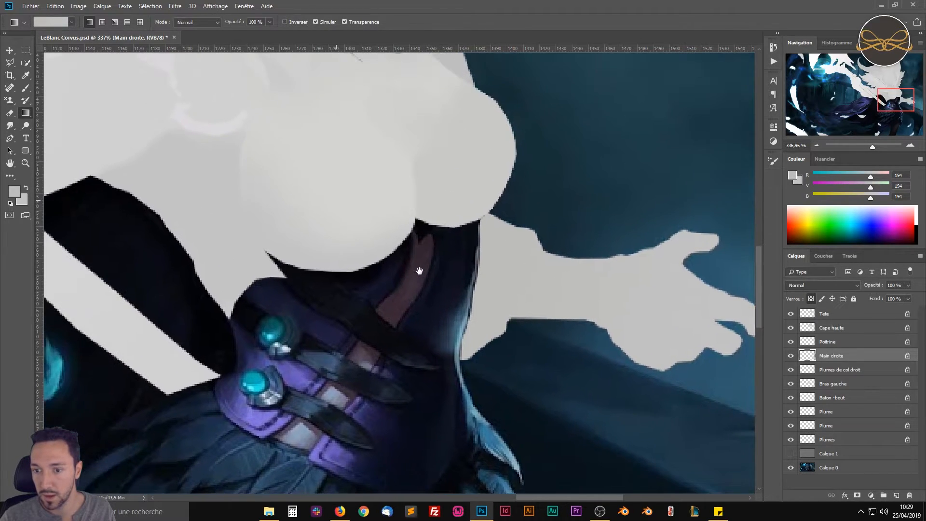
scroll(397, 325, "down", 5)
left_click_drag(377, 345, 463, 266)
scroll(463, 265, "down", 3)
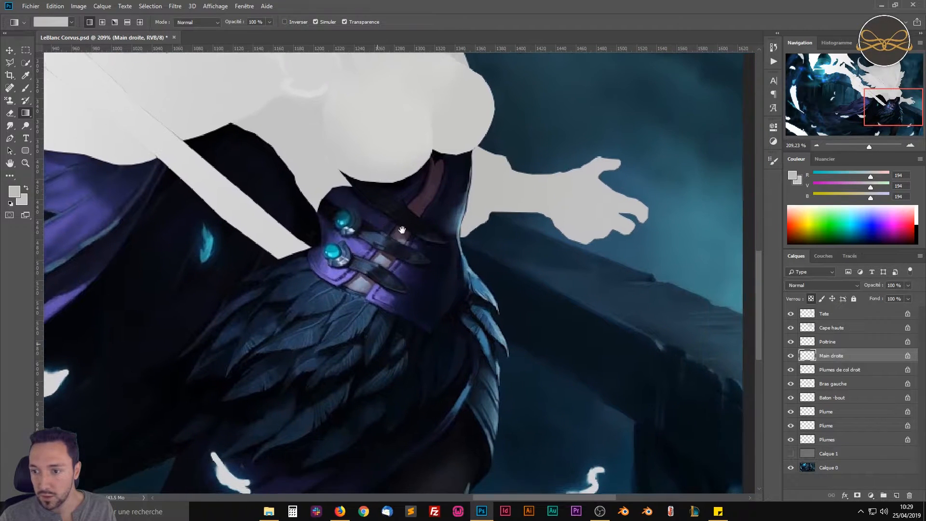
scroll(437, 250, "down", 2)
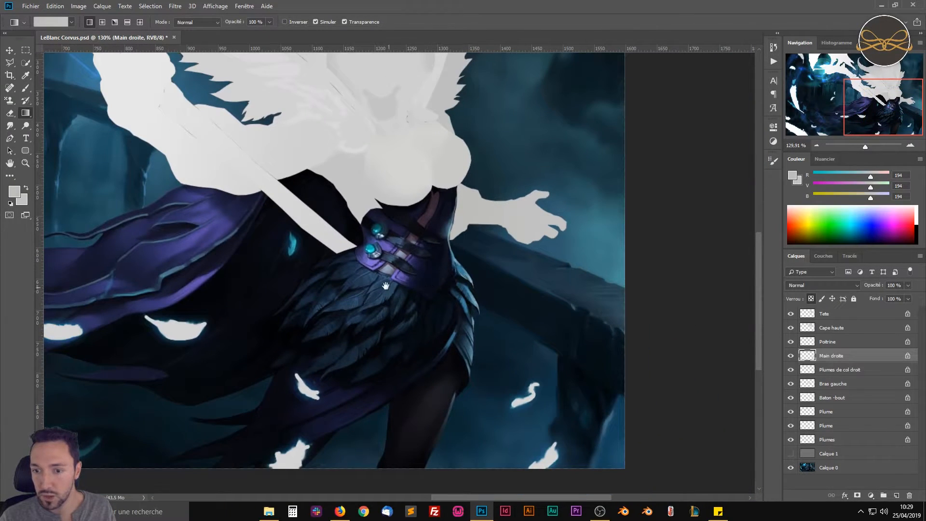
left_click_drag(386, 285, 434, 274)
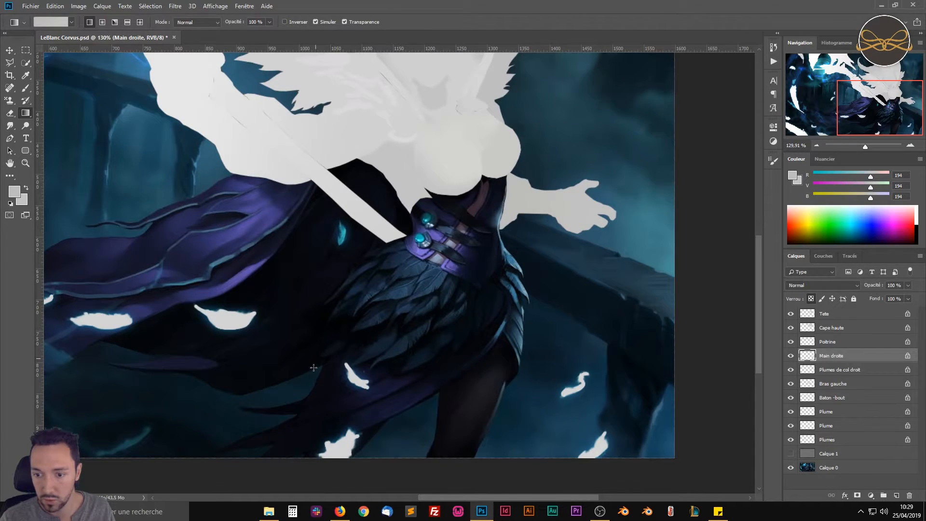
left_click_drag(453, 290, 536, 353)
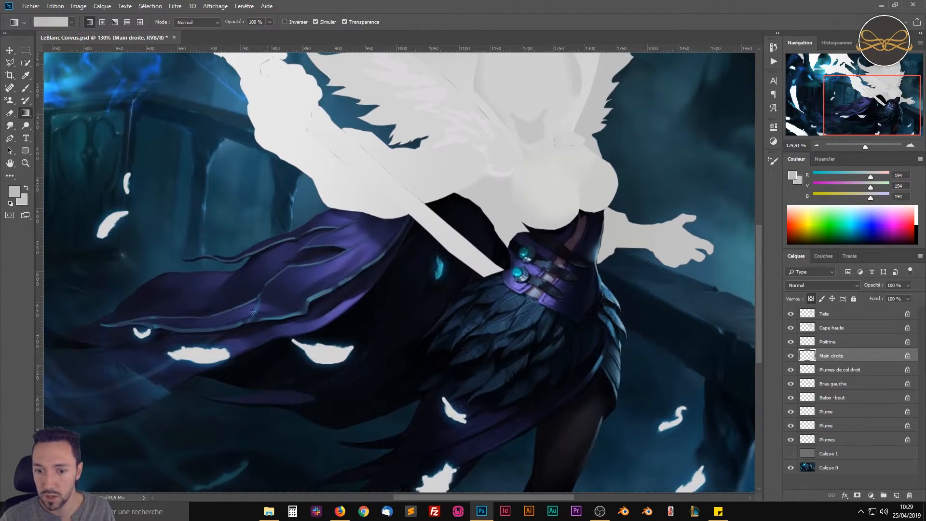
left_click_drag(122, 332, 414, 286)
left_click_drag(689, 211, 273, 240)
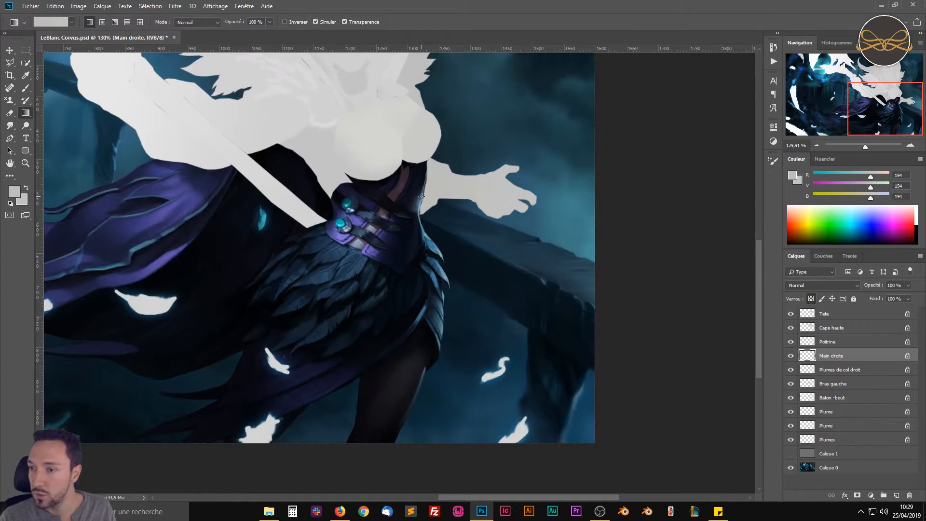
scroll(421, 196, "up", 6)
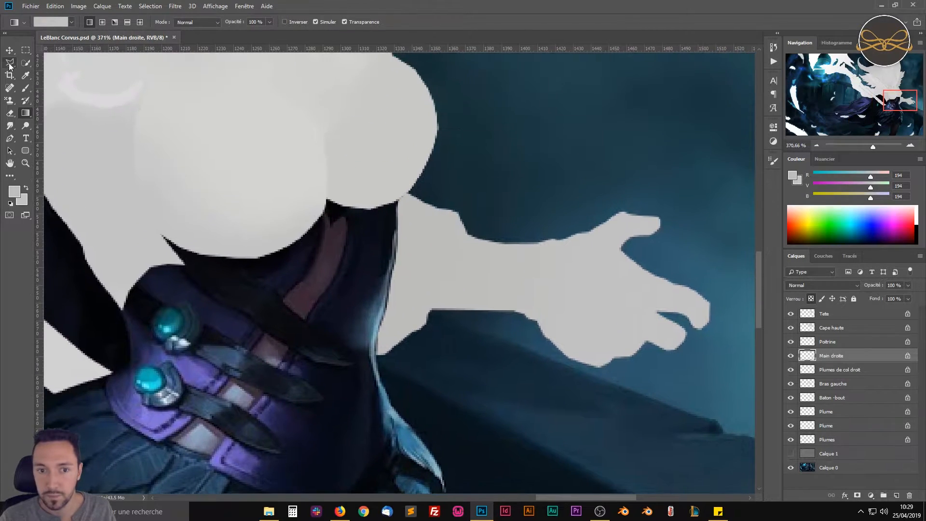
Start a polygonal lasso outline along the corset's outer edge beside the sleeve and around the first two hip feathers.
left_click(9, 63)
scroll(387, 193, "up", 2)
left_click(356, 401)
left_click_drag(362, 420, 338, 236)
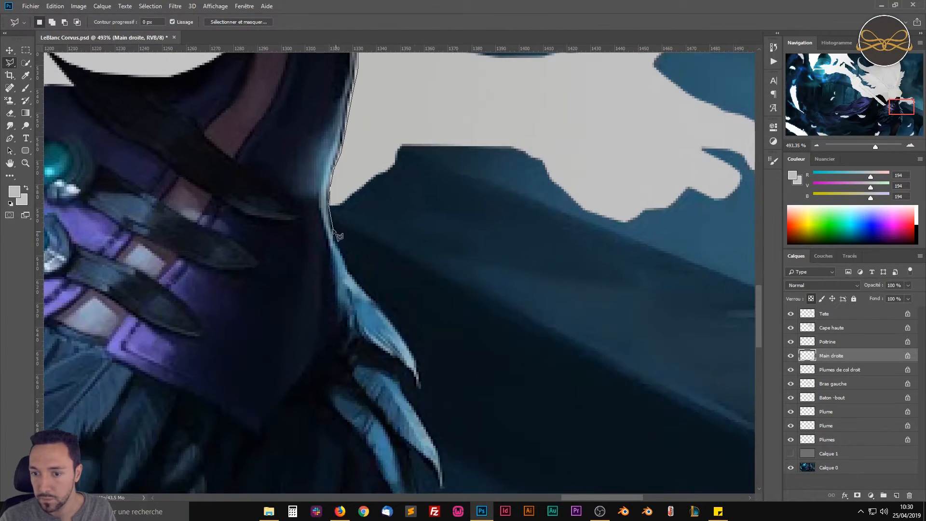
left_click(353, 276)
left_click(380, 306)
left_click(398, 329)
left_click(424, 395)
left_click(396, 367)
left_click_drag(440, 458, 401, 271)
left_click(405, 310)
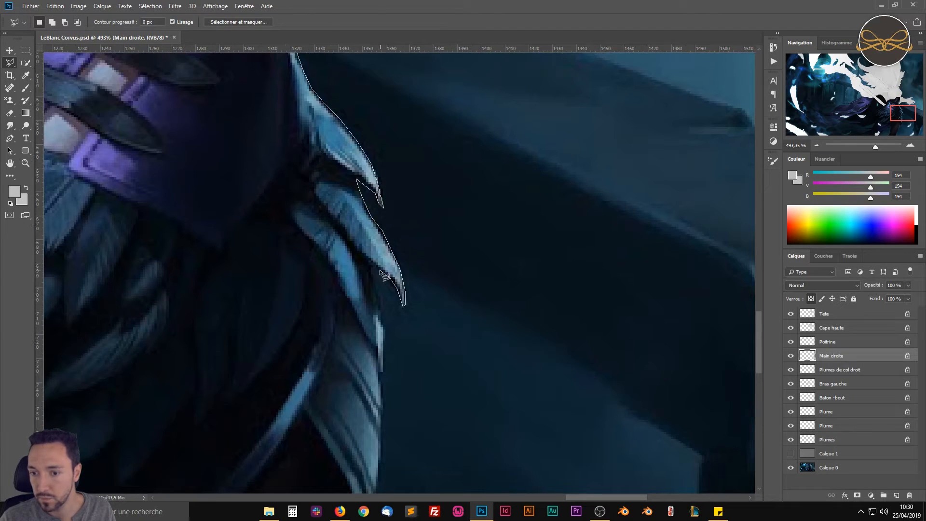
Continue the lasso outline down the outer edge of the skirt's remaining feathers to the top of the thigh.
left_click(375, 268)
left_click(386, 322)
left_click_drag(380, 401, 394, 259)
left_click(396, 292)
left_click(389, 362)
left_click(387, 384)
left_click_drag(377, 427, 443, 237)
left_click(399, 286)
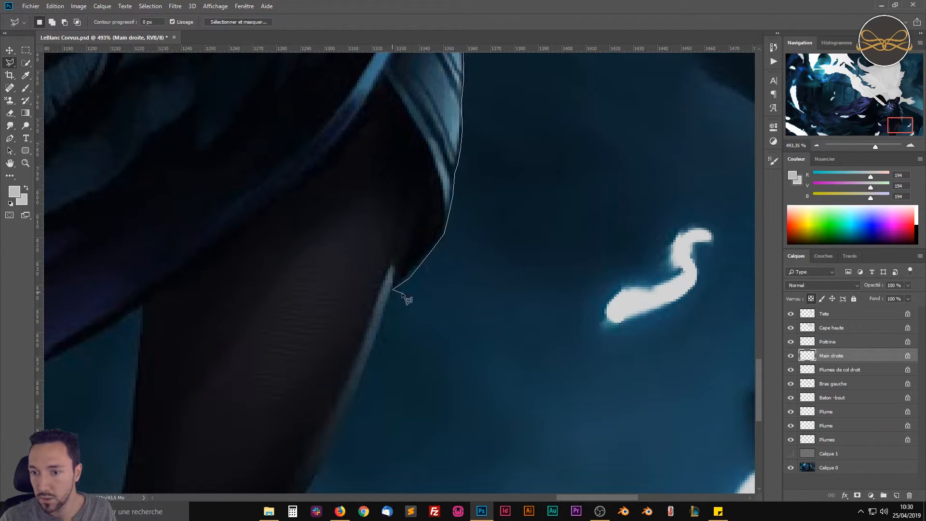
left_click(392, 289)
Trace the lasso outline down the leg's outer edge, along the canvas bottom, and back up its inner edge to the cape.
left_click(364, 384)
left_click(317, 481)
left_click_drag(317, 482, 401, 248)
left_click(382, 275)
left_click(370, 308)
left_click(361, 324)
left_click(203, 262)
left_click(209, 235)
left_click_drag(226, 87, 321, 262)
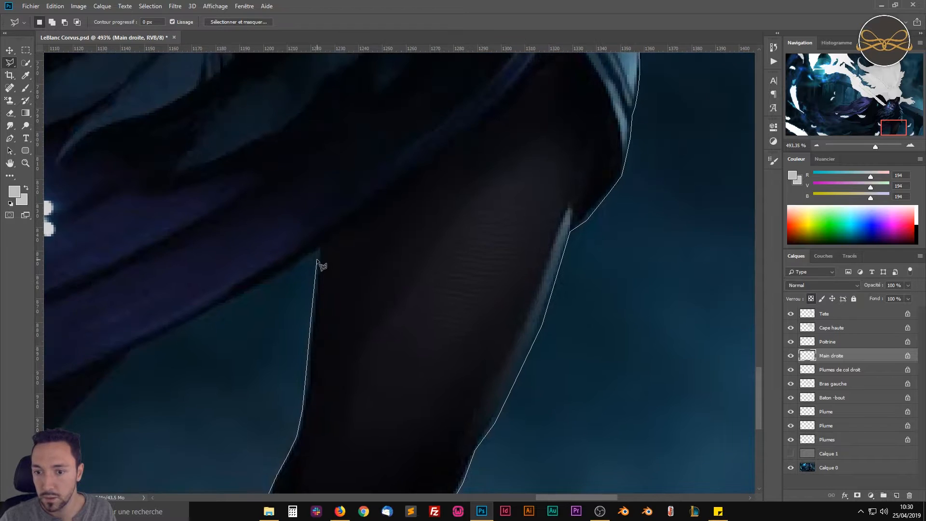
Trace the cape's lower edge from the leg down to the canvas border and along it beneath the white feather.
left_click(319, 250)
left_click(279, 278)
left_click(211, 315)
left_click(174, 332)
left_click(134, 350)
left_click(328, 339)
left_click(139, 339)
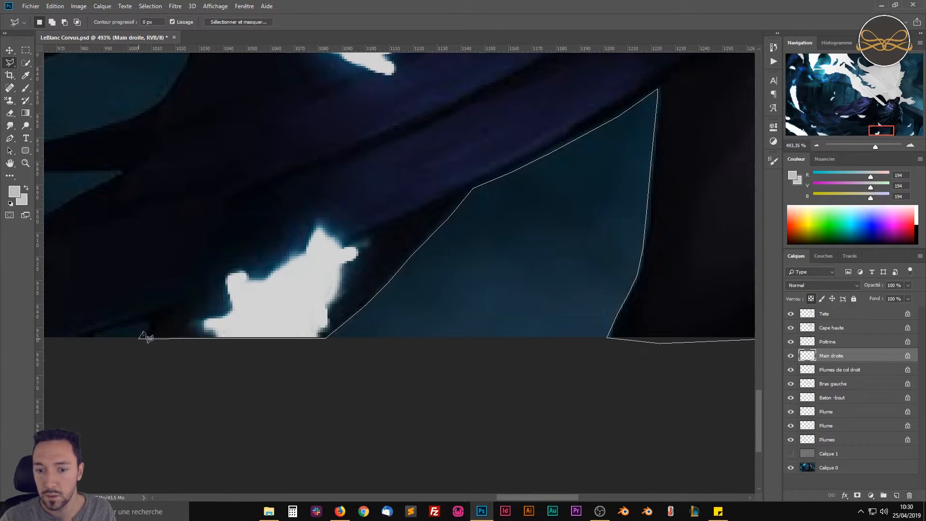
Continue the lasso outline around the small notch beside the white feather and along the canvas bottom to the next cape point.
left_click(148, 321)
left_click_drag(152, 317, 382, 306)
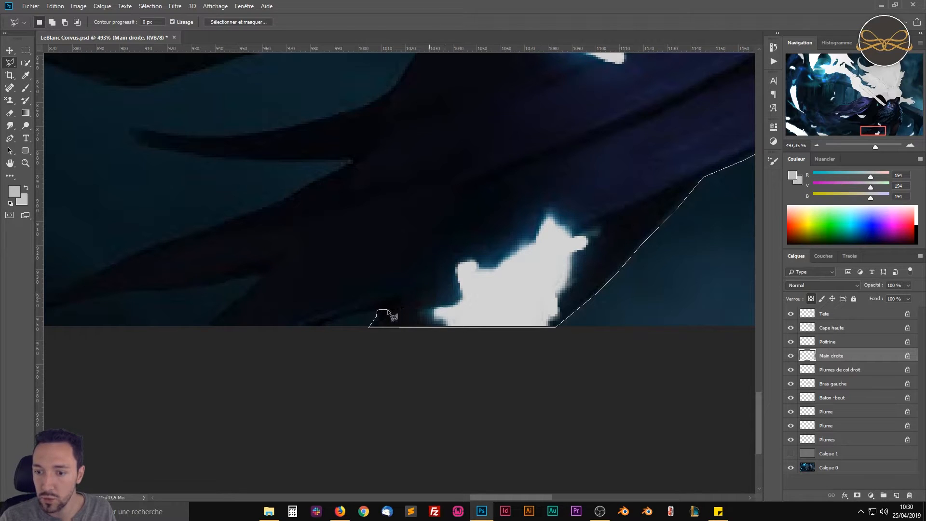
left_click(316, 327)
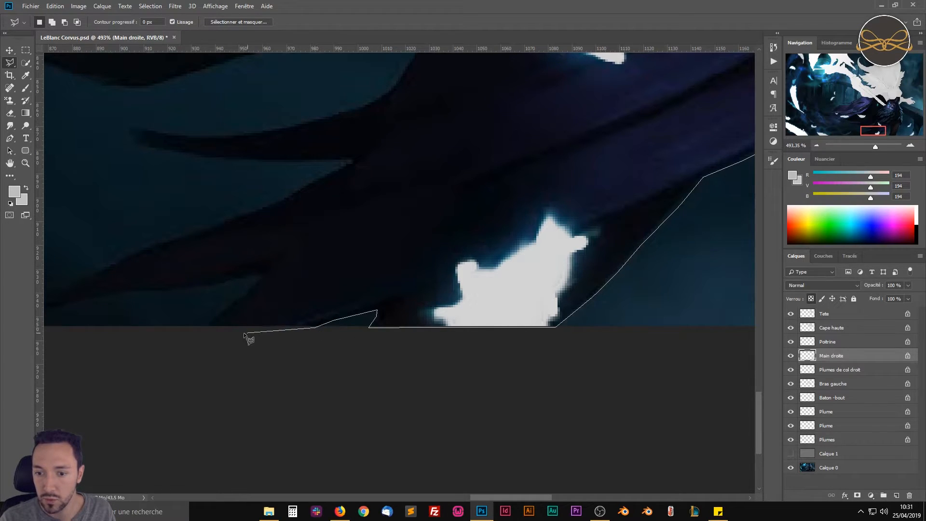
left_click(208, 327)
left_click(216, 314)
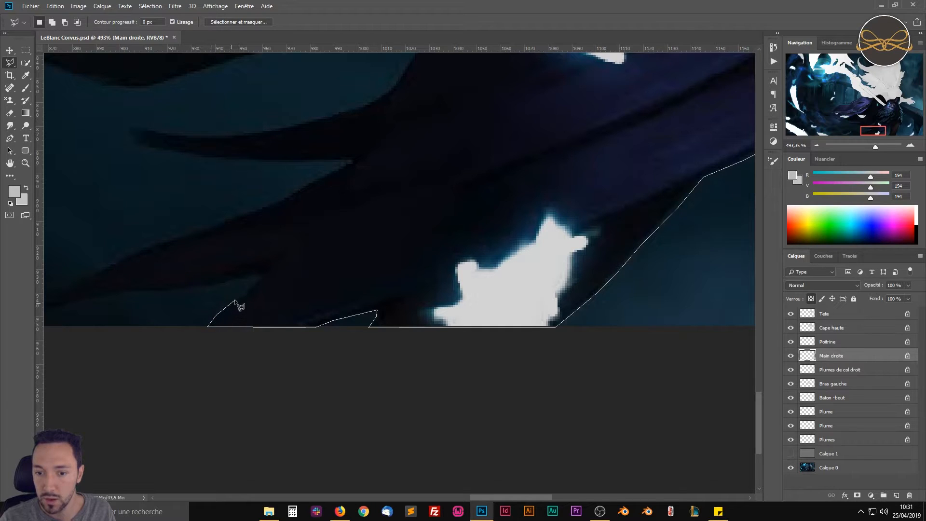
Trace the lasso outline up into the next notch and along the lowest long cape point's lower edge to its tip.
left_click(263, 272)
left_click(223, 283)
left_click(176, 292)
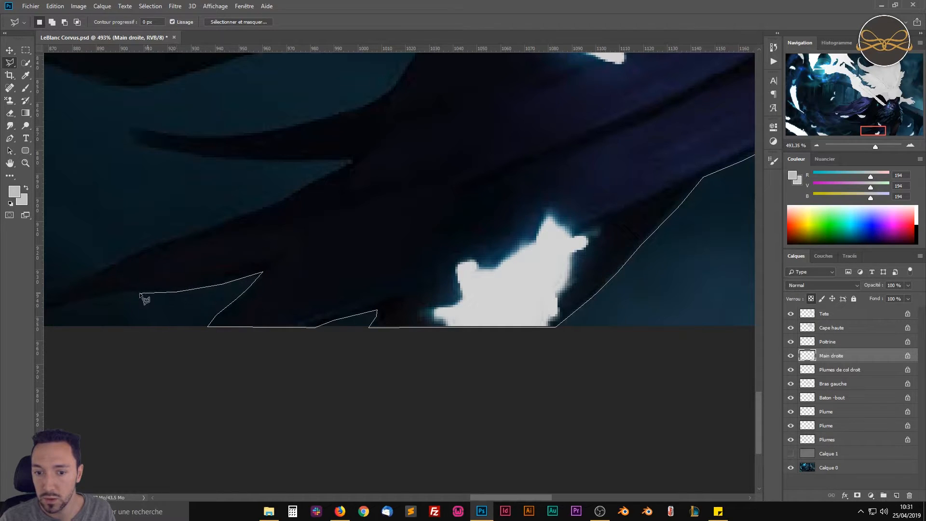
left_click_drag(79, 303, 310, 285)
left_click(341, 278)
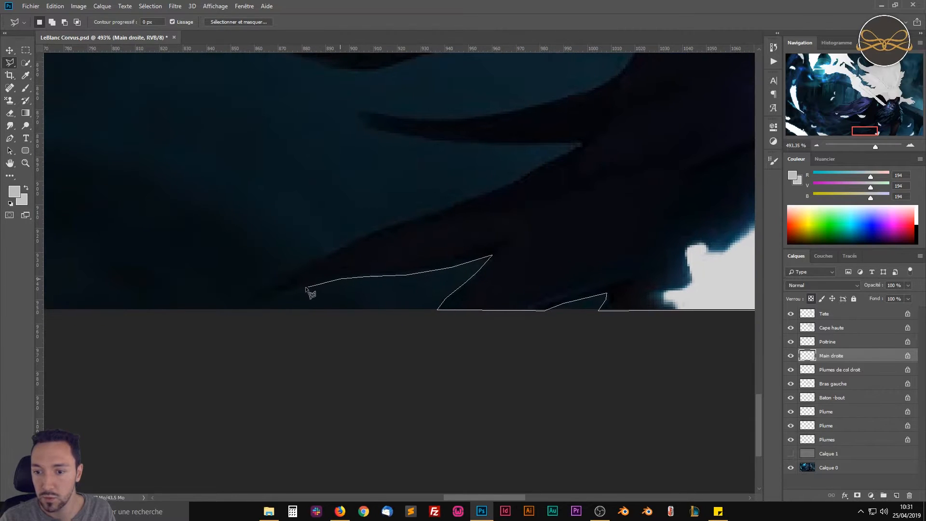
left_click(259, 296)
Trace the lowest cape point's upper edge into its notch and along the lower edge of the point above to its tip.
left_click(396, 219)
left_click(507, 182)
left_click(578, 143)
left_click(440, 142)
left_click(363, 127)
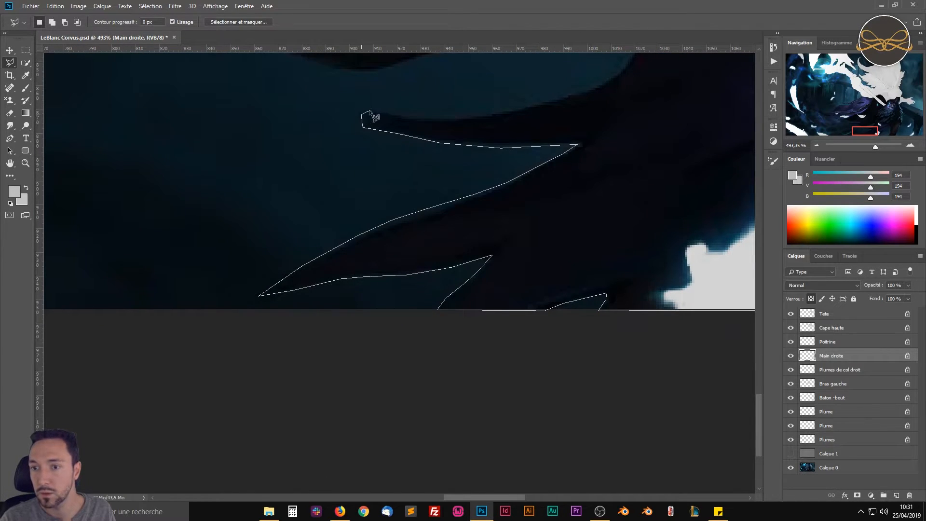
left_click_drag(370, 111, 185, 220)
Trace the second cape point's upper edge into the inner corner and back out along the cape's lower edge.
left_click(329, 215)
left_click(452, 156)
left_click(495, 66)
left_click(390, 118)
left_click(205, 177)
left_click_drag(67, 147, 453, 317)
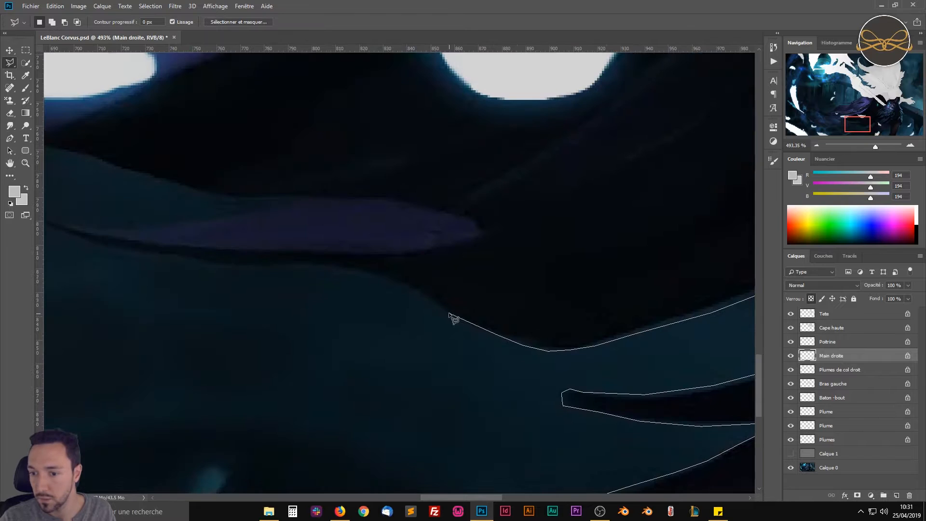
Continue the lasso outline along the cape's lower edge, around the thin purple strip's tip, and back along the dark fabric above it.
left_click(383, 276)
left_click(281, 269)
left_click_drag(150, 256, 398, 345)
left_click(309, 322)
left_click(417, 313)
left_click(544, 287)
left_click(465, 284)
left_click(404, 268)
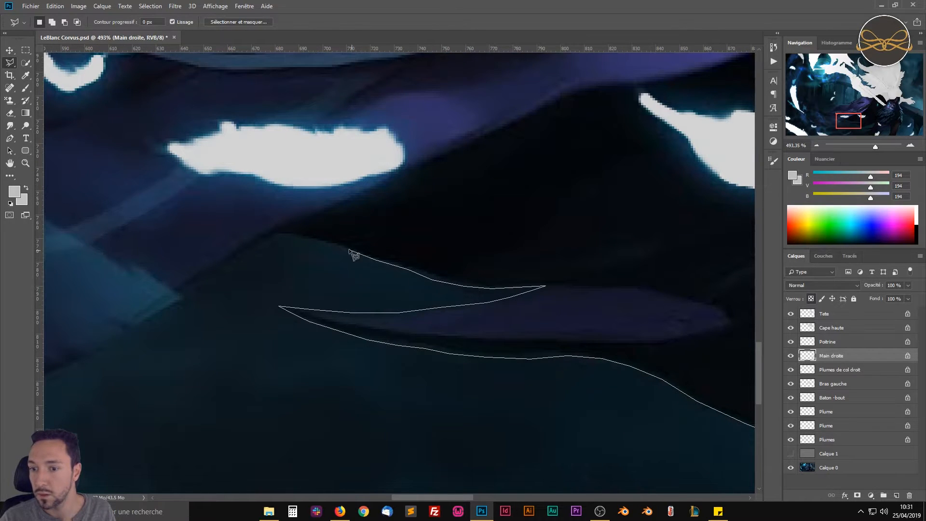
Trace the boundary between the dark inner cape and the purple outer cape up to the staff.
left_click(276, 233)
left_click(444, 154)
left_click(602, 90)
left_click_drag(672, 85, 204, 275)
left_click(284, 250)
left_click_drag(465, 110, 229, 389)
left_click(299, 298)
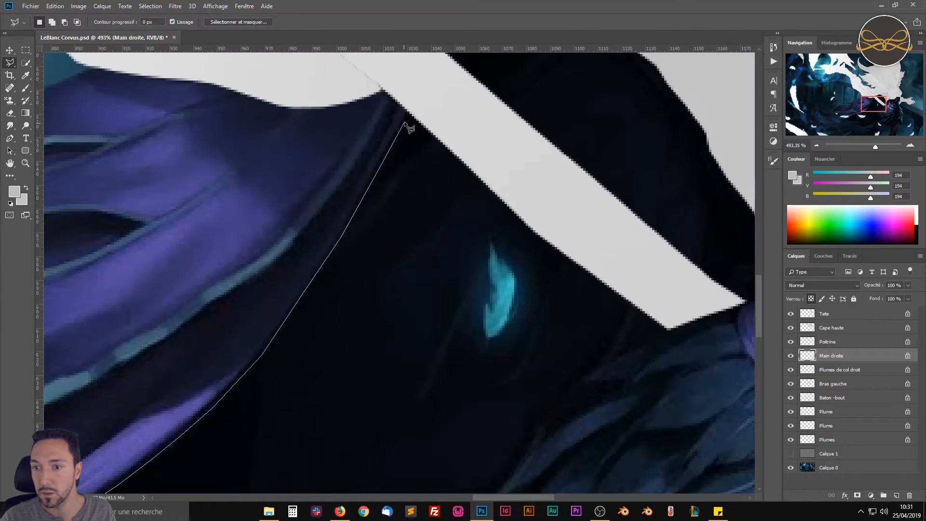
Close the body selection by outlining across the staff, raised cape and underside of the chest to the corset's outer edge.
left_click_drag(409, 118, 313, 383)
left_click(342, 311)
left_click(478, 255)
left_click(568, 304)
left_click_drag(620, 391, 279, 237)
left_click(317, 322)
left_click(368, 195)
left_click(493, 200)
left_click(624, 160)
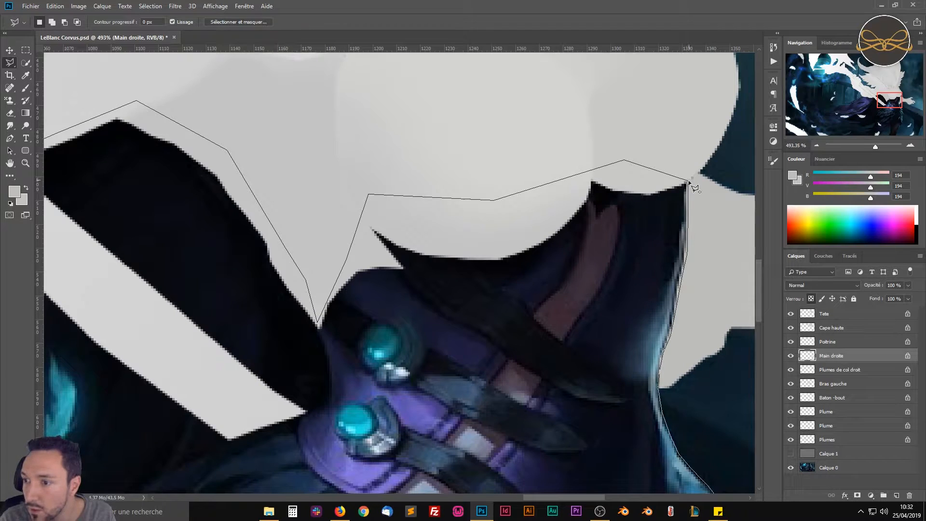
left_click(688, 180)
Create a new layer above Main droite and name it Corps.
scroll(558, 219, "down", 3)
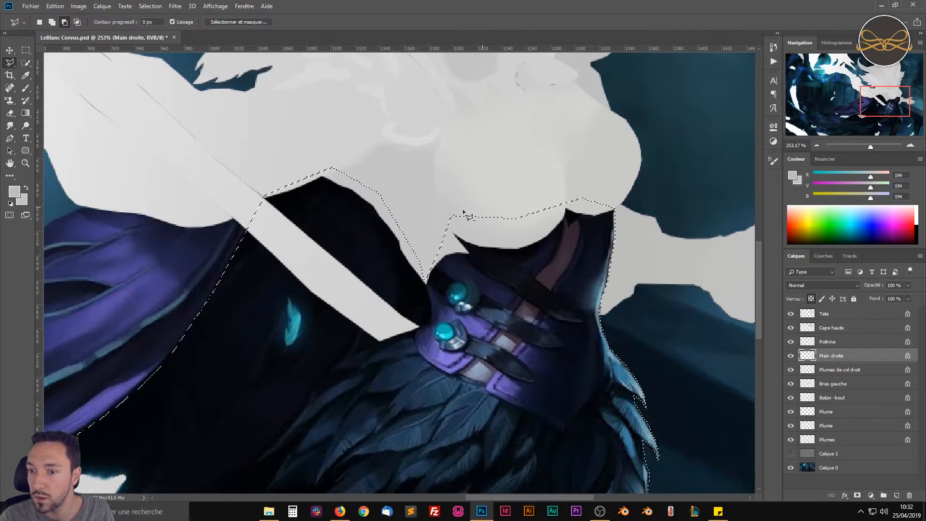
left_click_drag(472, 311, 420, 206)
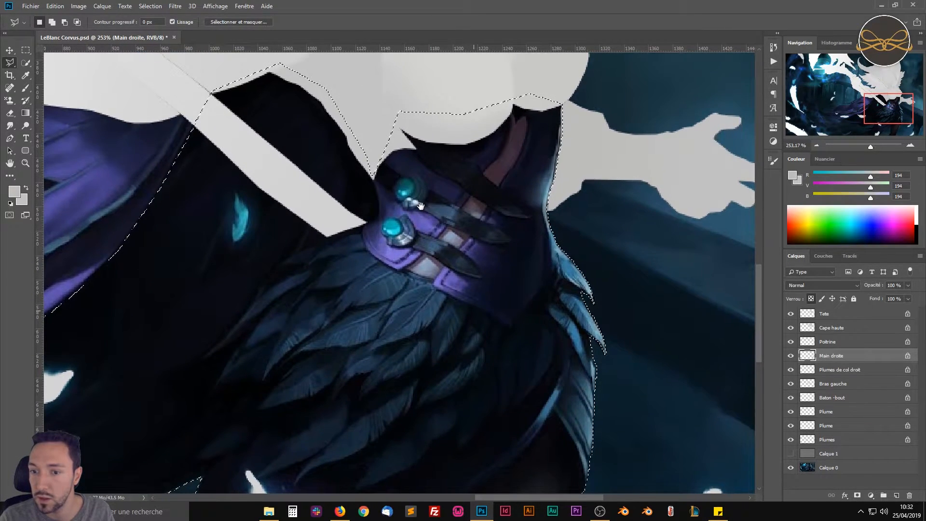
scroll(355, 256, "down", 3)
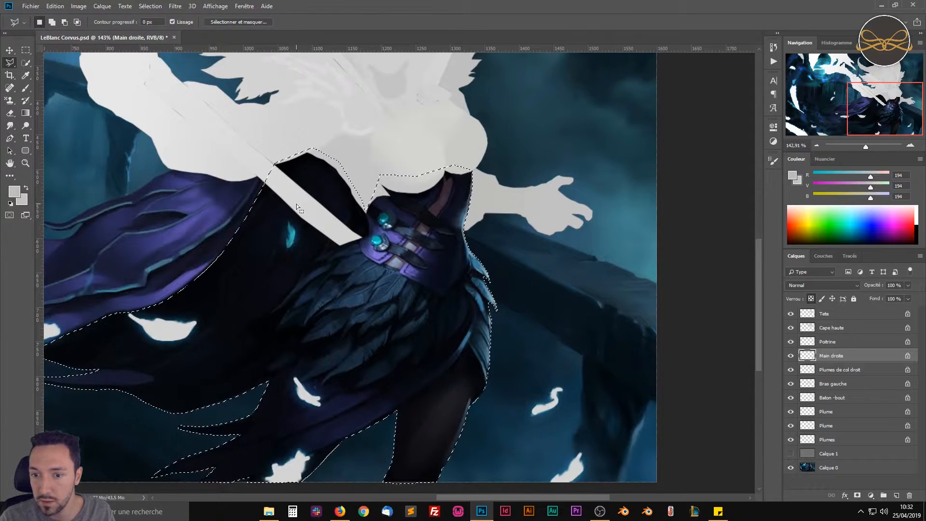
left_click_drag(230, 314, 299, 273)
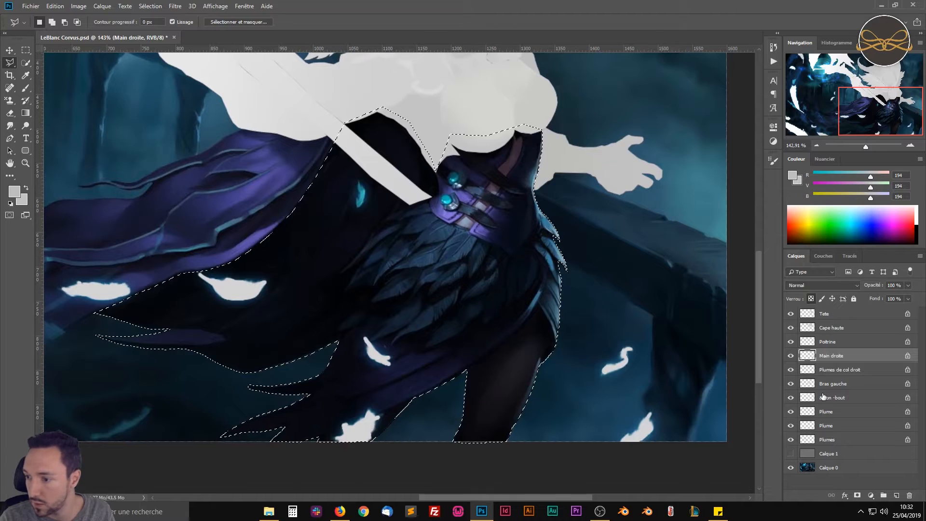
left_click(897, 495)
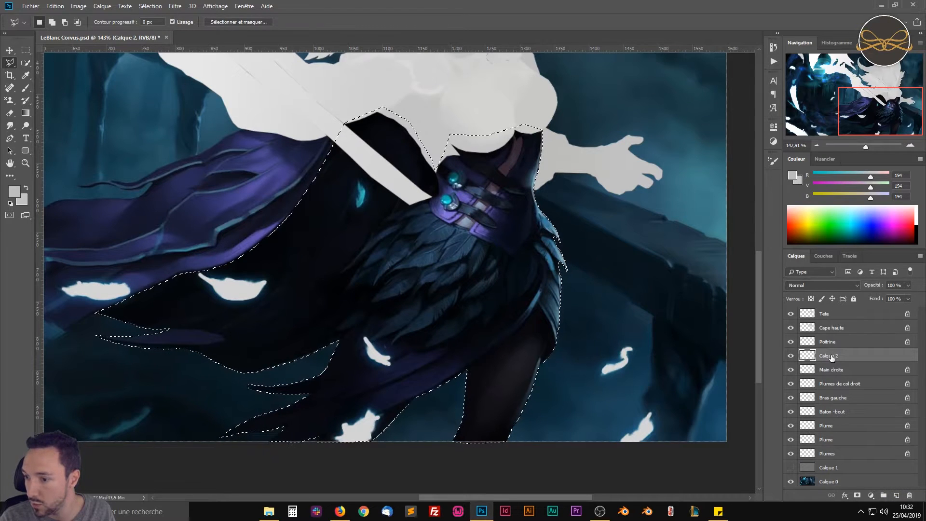
double_click(828, 356)
type("Corp")
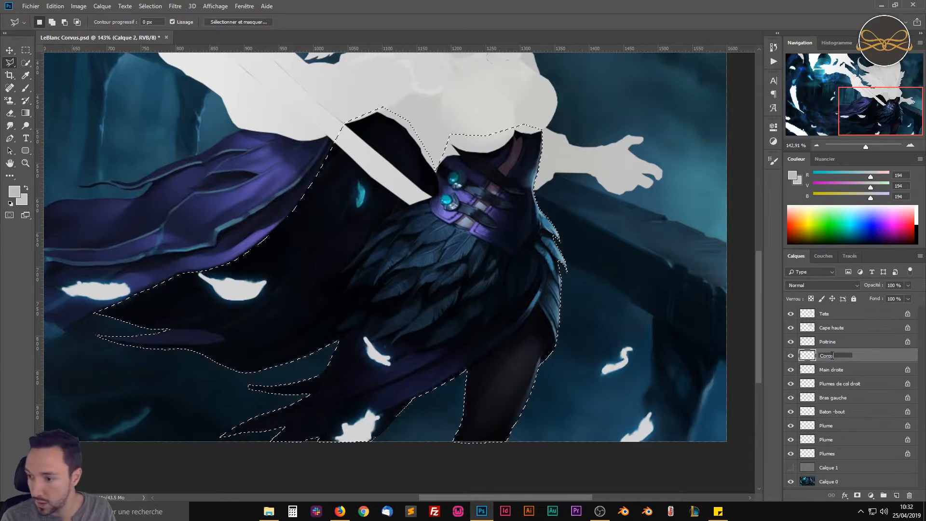
type("s")
key("Return")
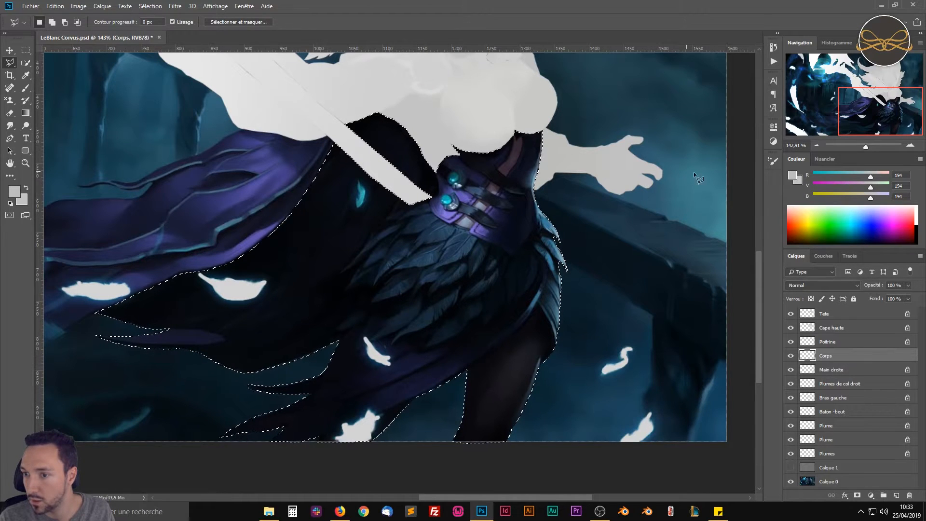
Set the foreground colour's brightness to 76% (c2c2c0), fill the body selection on the Corps layer with it, and deselect.
left_click(793, 175)
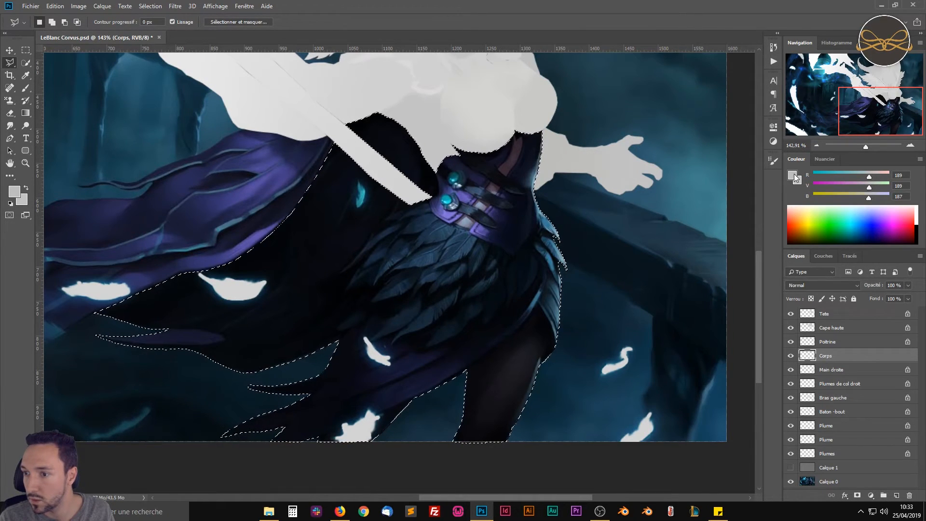
left_click(794, 175)
left_click(384, 348)
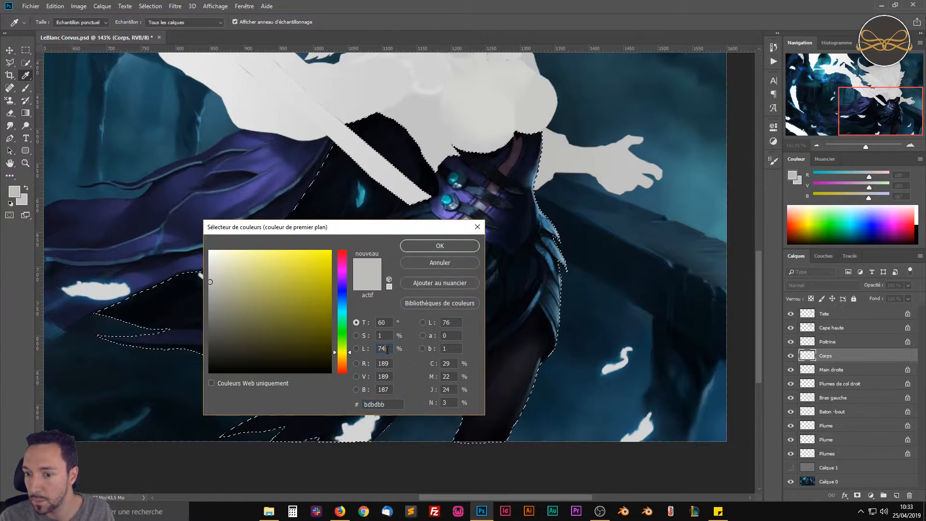
left_click(643, 170)
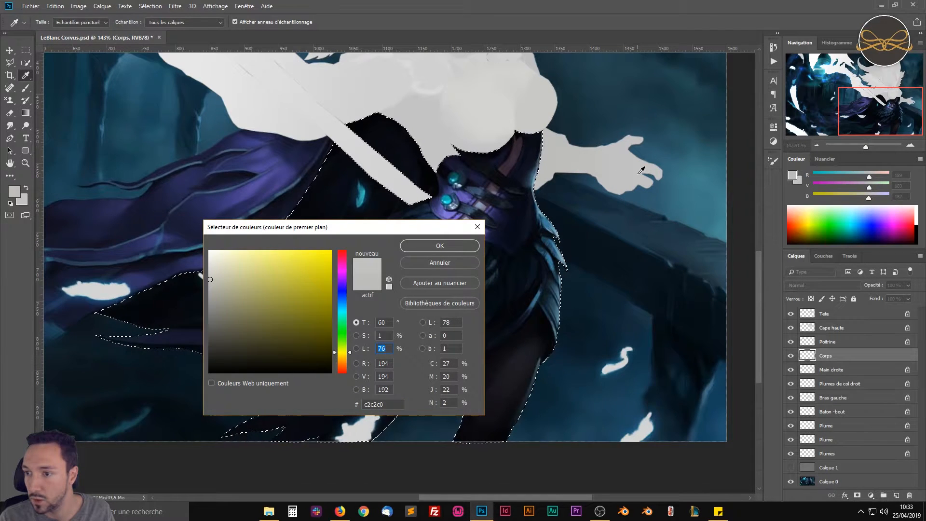
left_click(447, 242)
key("l")
key("alt+BackSpace")
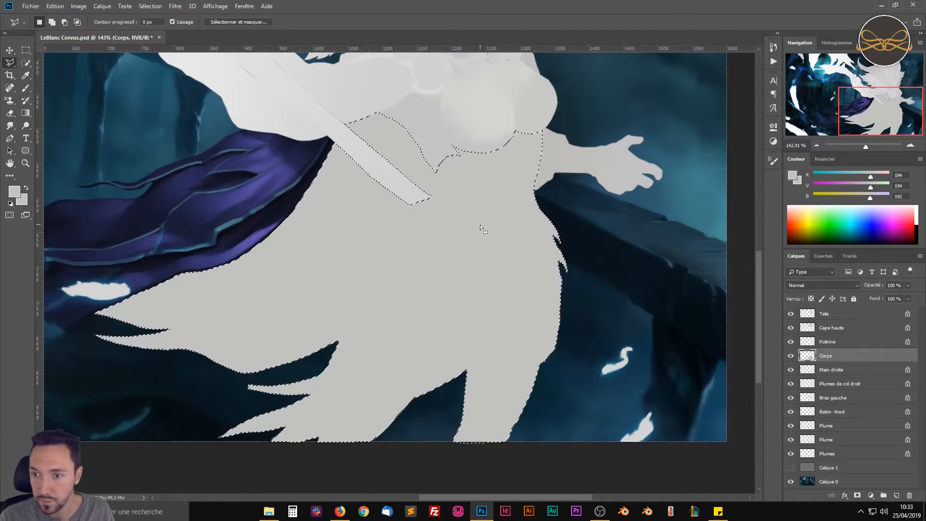
scroll(492, 159, "up", 5)
left_click_drag(481, 174, 455, 236)
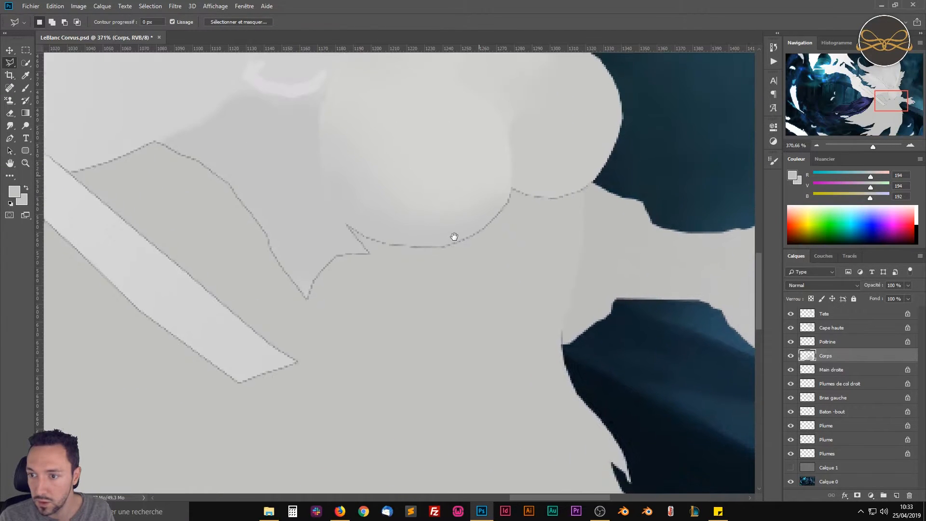
key("ctrl+d")
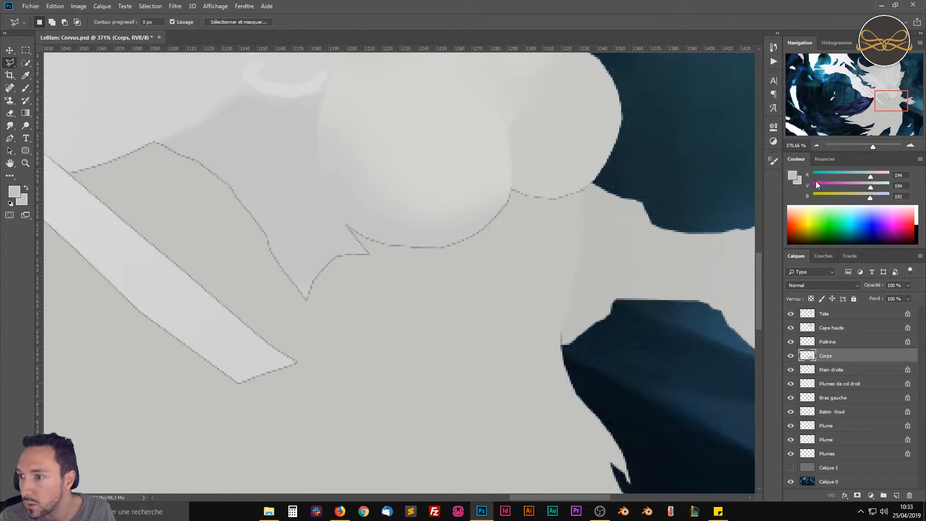
Lock the Corps layer's transparent pixels and recolour the body with neutral grey, RGB 194, 194, 194.
left_click(792, 175)
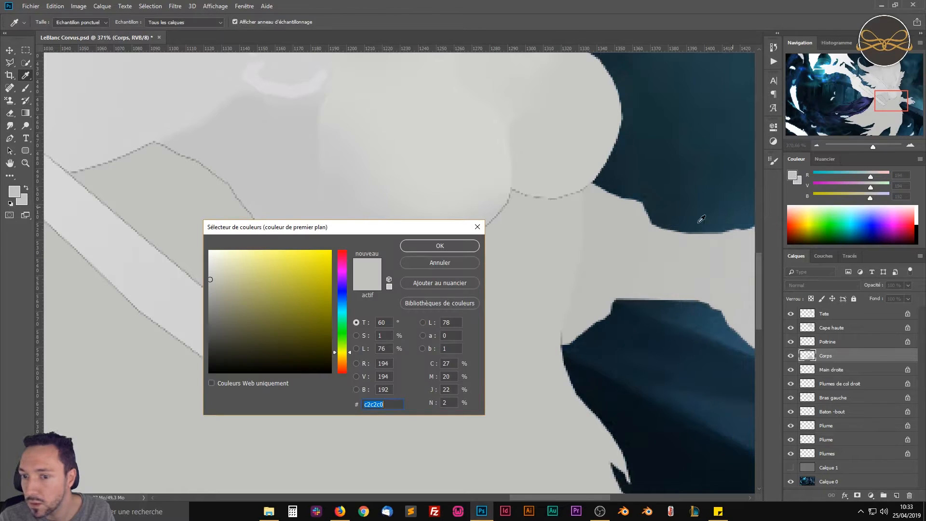
left_click(210, 281)
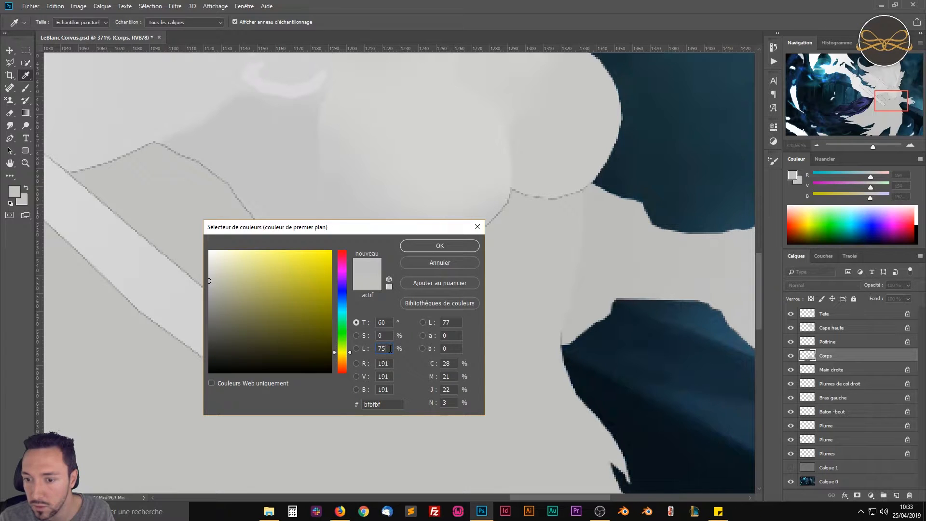
left_click(423, 248)
key("l")
left_click(811, 299)
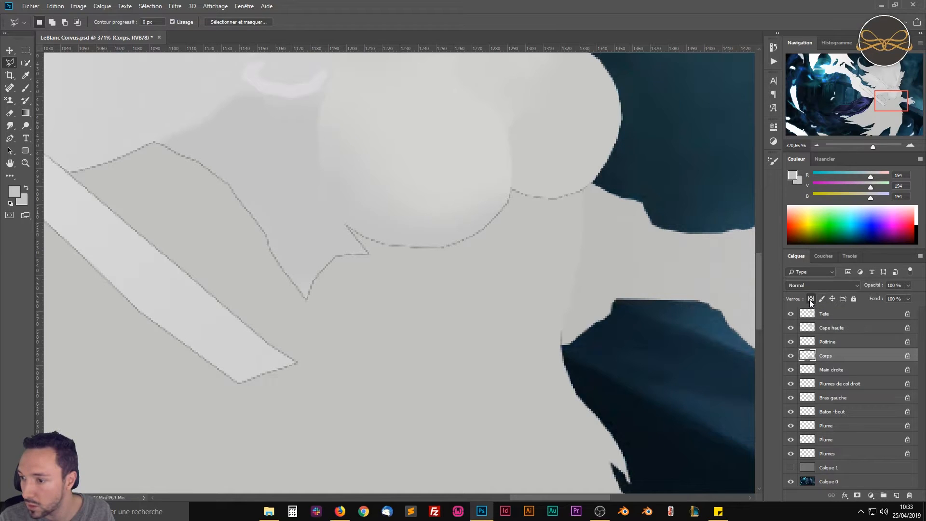
Lower the Corps layer's opacity to 22% so the artwork shows through.
scroll(598, 336, "down", 5)
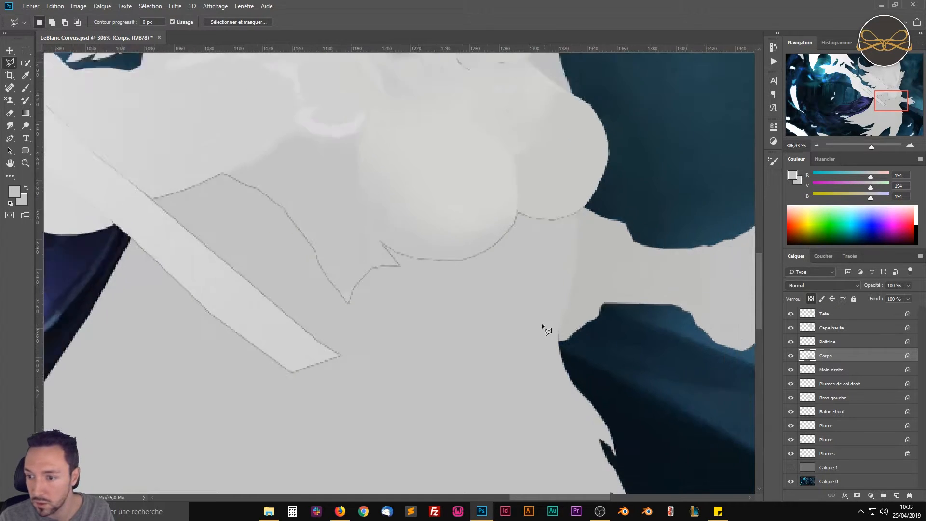
left_click_drag(493, 338, 419, 256)
left_click_drag(320, 241, 386, 215)
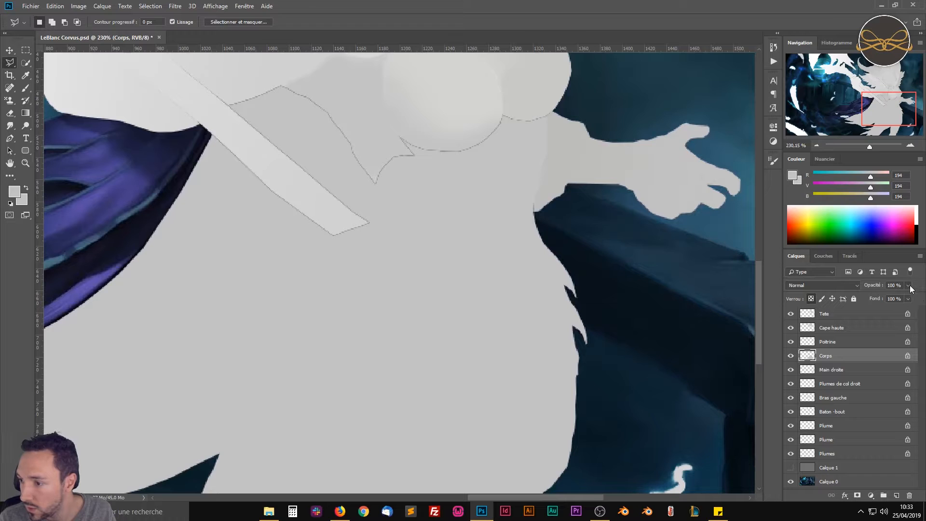
left_click_drag(909, 285, 874, 298)
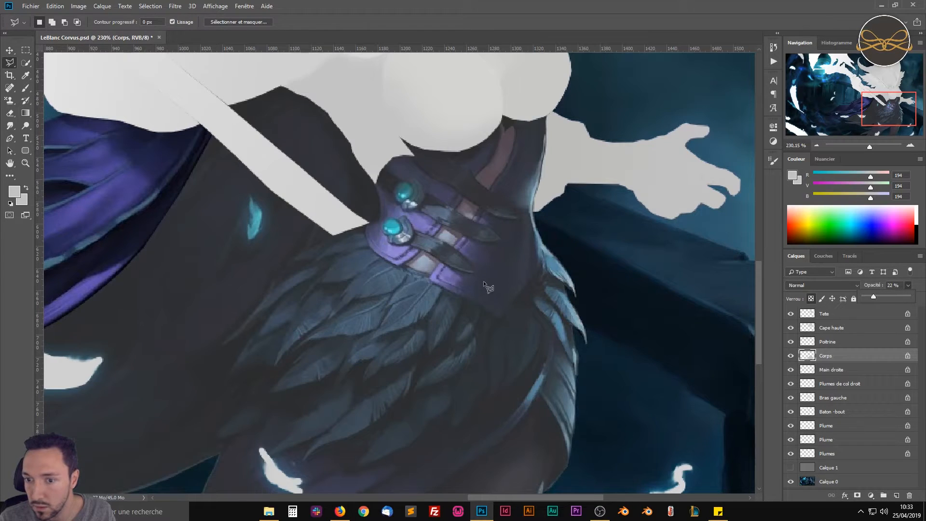
Start a polygonal lasso selection at the waist and trace the feathered skirt's edge down to the cape's lower inner corner.
scroll(314, 246, "up", 5)
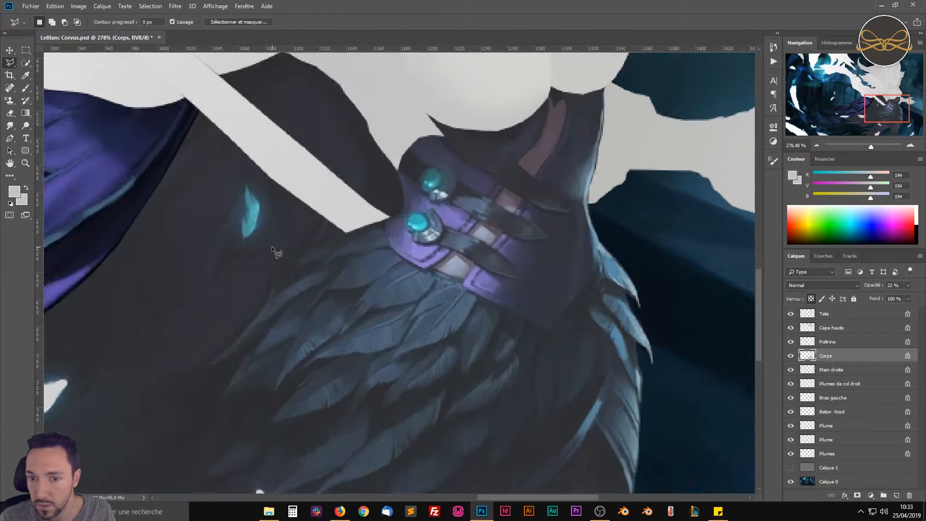
scroll(449, 225, "down", 3)
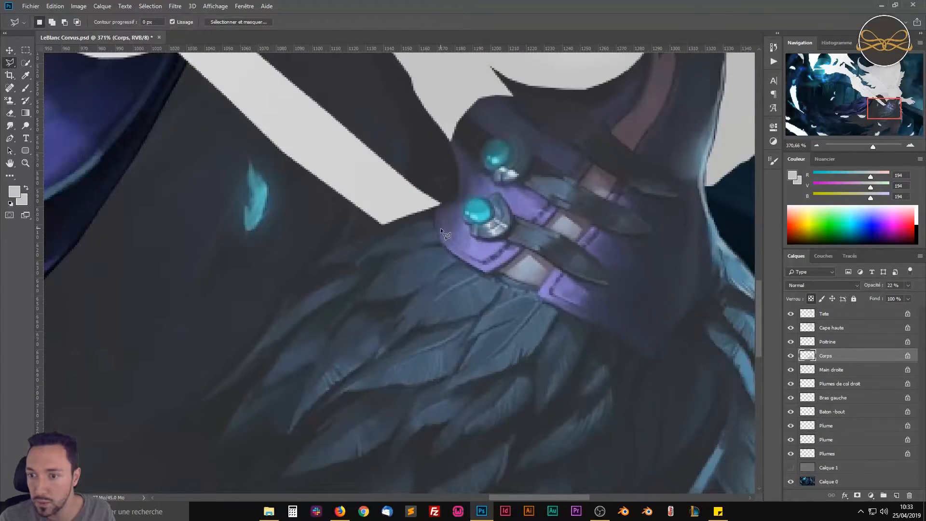
left_click_drag(443, 227, 396, 273)
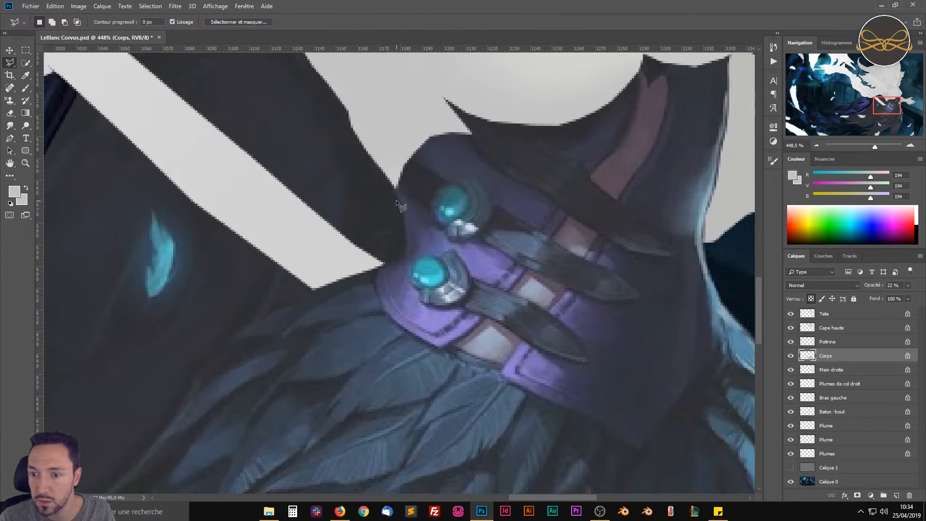
left_click(395, 186)
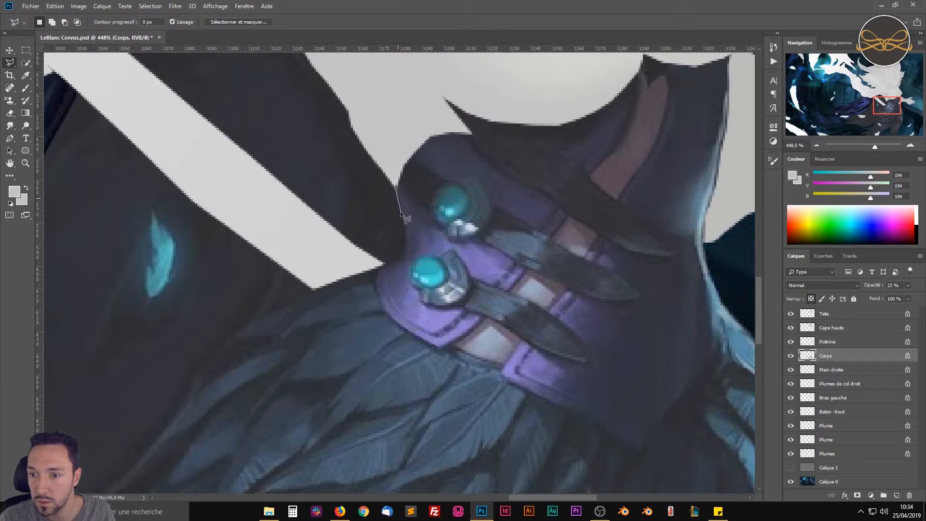
left_click(402, 215)
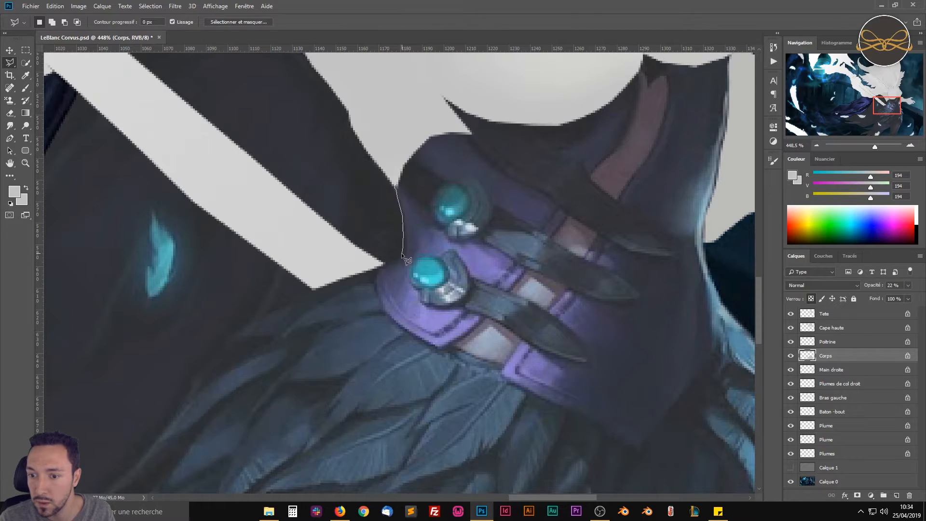
left_click_drag(402, 255, 302, 292)
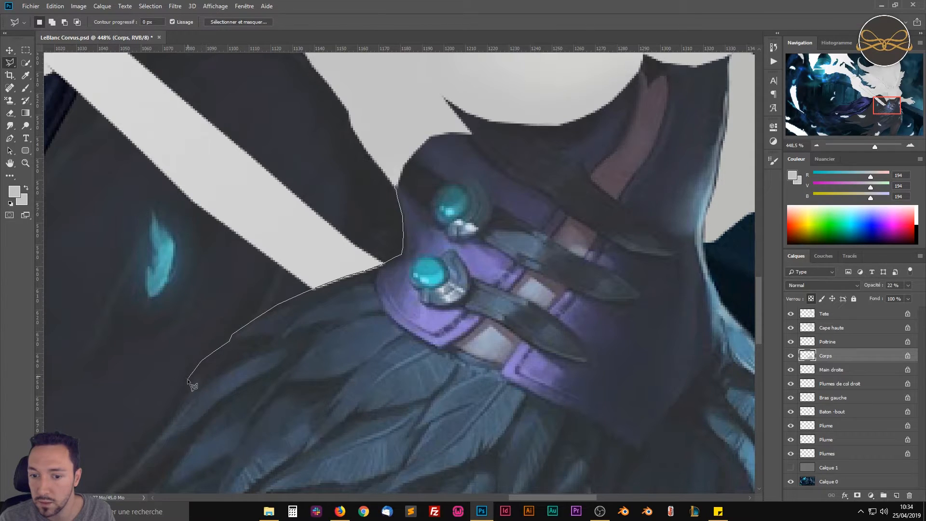
left_click_drag(161, 439, 515, 223)
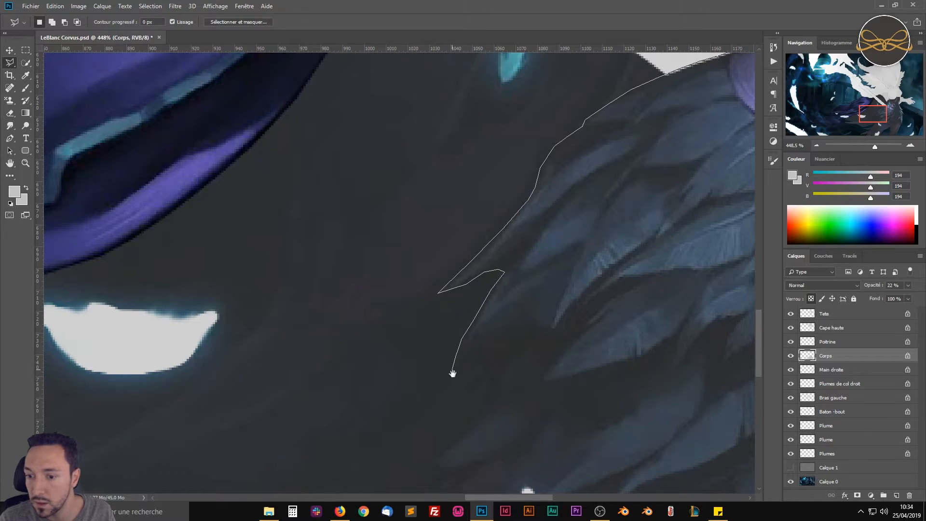
left_click_drag(452, 373, 374, 177)
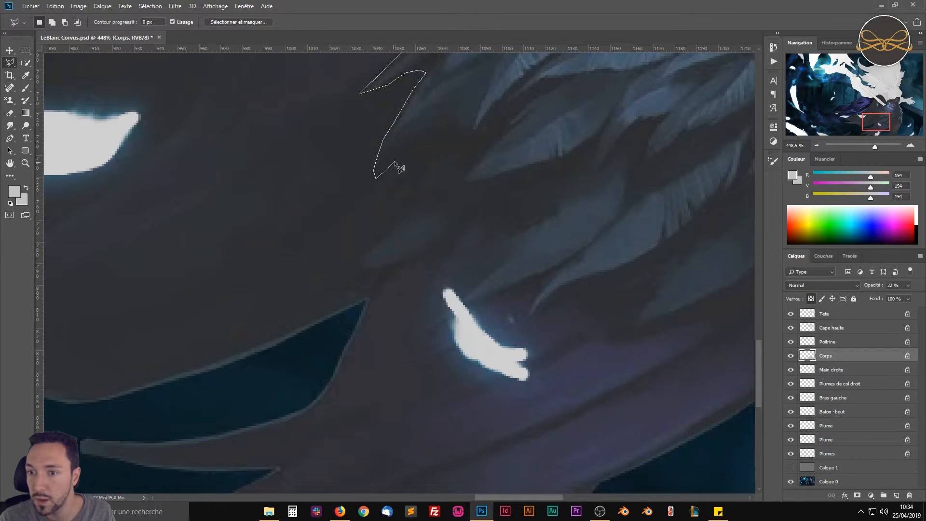
left_click(394, 160)
left_click(438, 152)
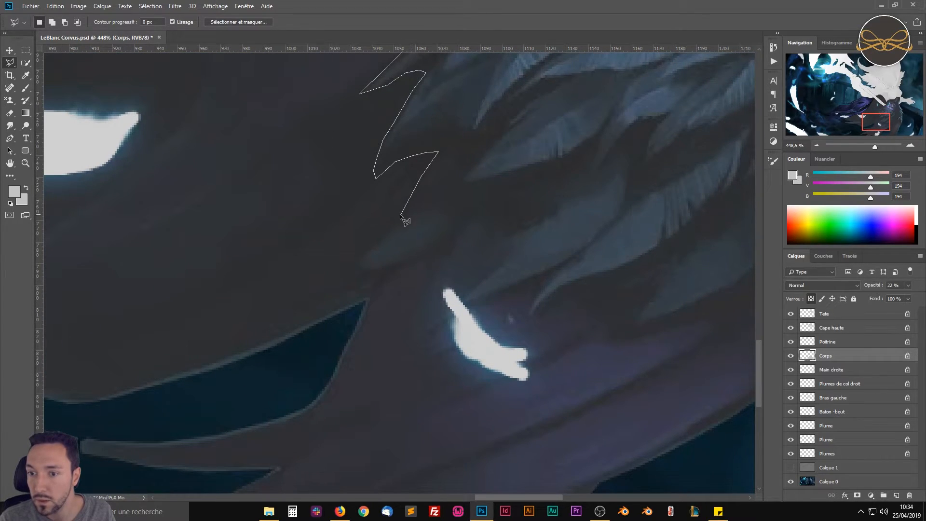
left_click(380, 273)
left_click(359, 312)
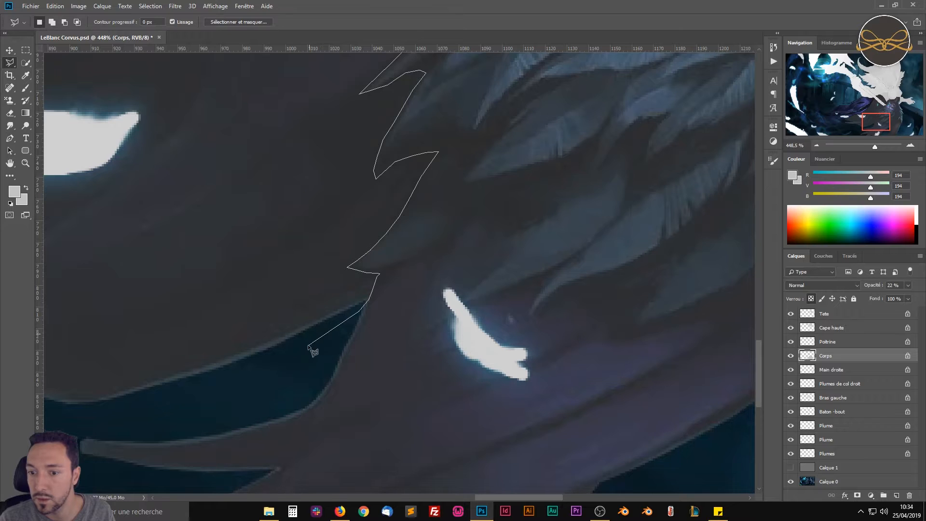
Continue the lasso outline loosely below the cape lining, around its pointed tips and back up along the purple cape's edge.
left_click(291, 354)
left_click(130, 416)
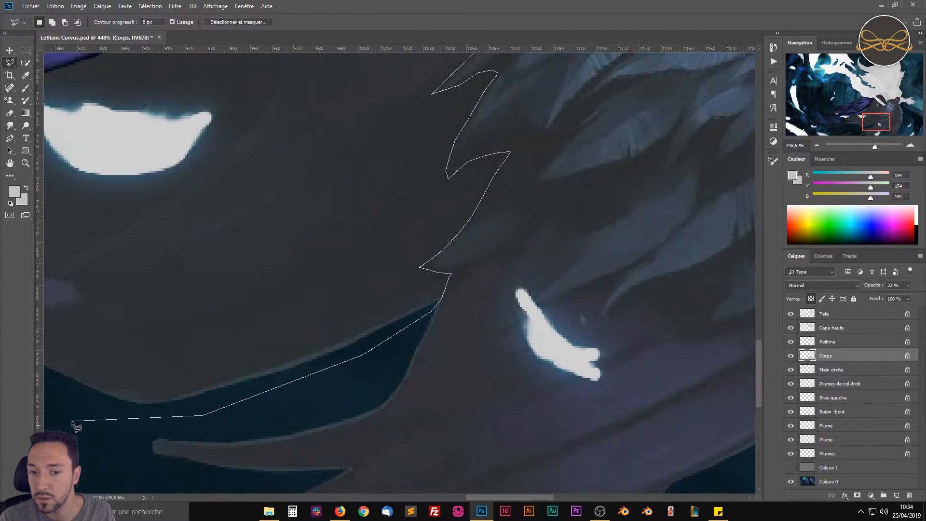
left_click(72, 422)
left_click(80, 371)
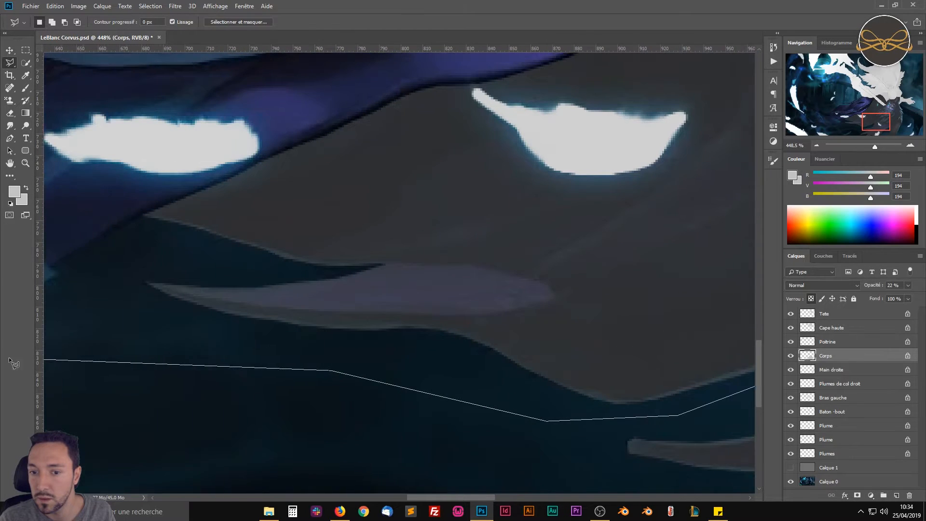
left_click(135, 308)
left_click(140, 182)
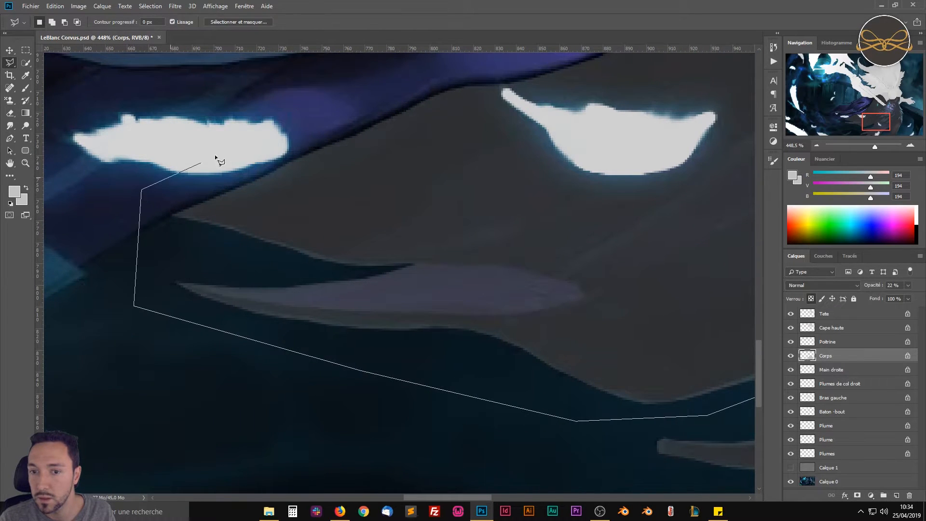
left_click(283, 118)
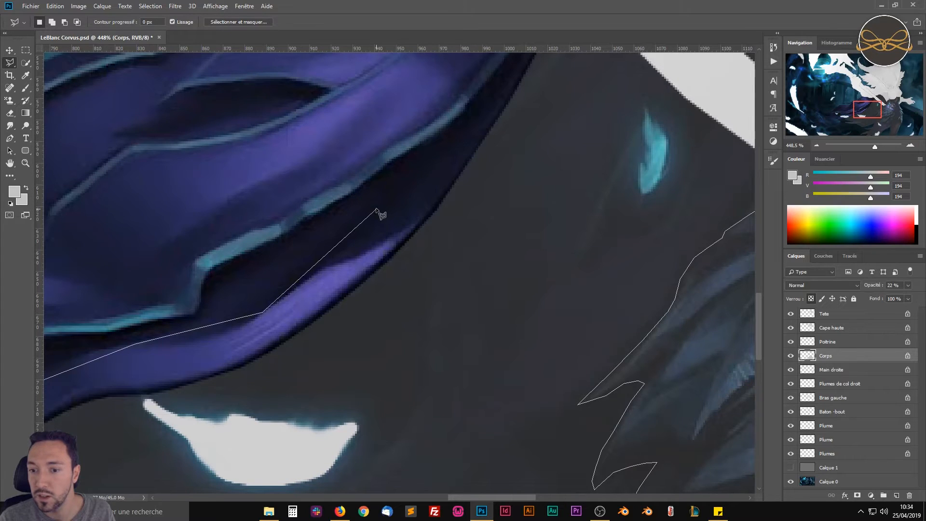
left_click_drag(480, 95, 313, 368)
Route the lasso outline across the staff and above the cape lining, closing the selection at the waist.
left_click(388, 247)
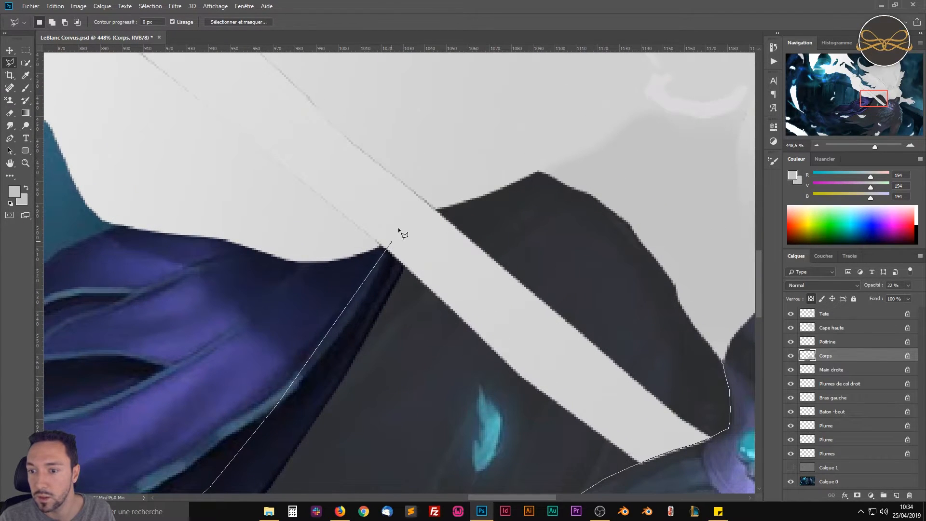
left_click(432, 169)
left_click(546, 144)
left_click(667, 179)
left_click_drag(682, 204, 424, 134)
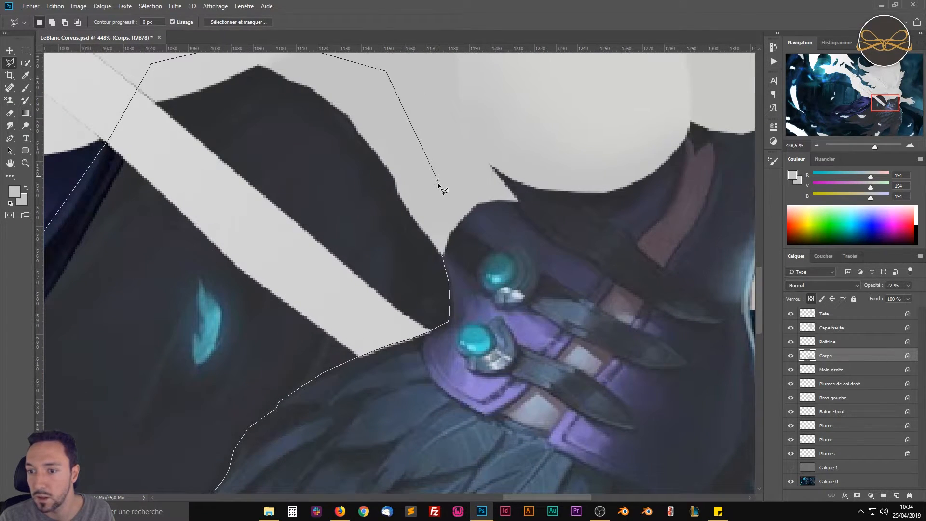
double_click(438, 184)
scroll(429, 234, "down", 5, "alt")
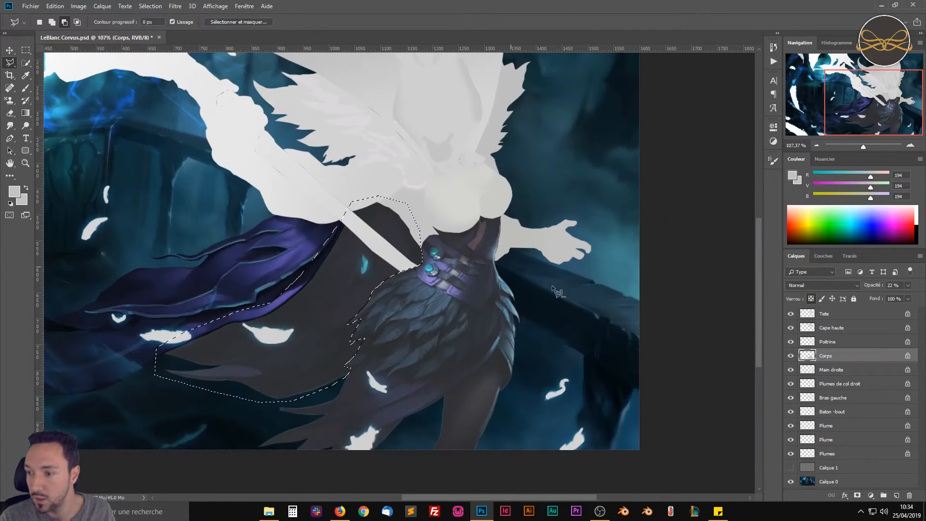
Restore the Corps layer's opacity to 100%.
left_click(908, 285)
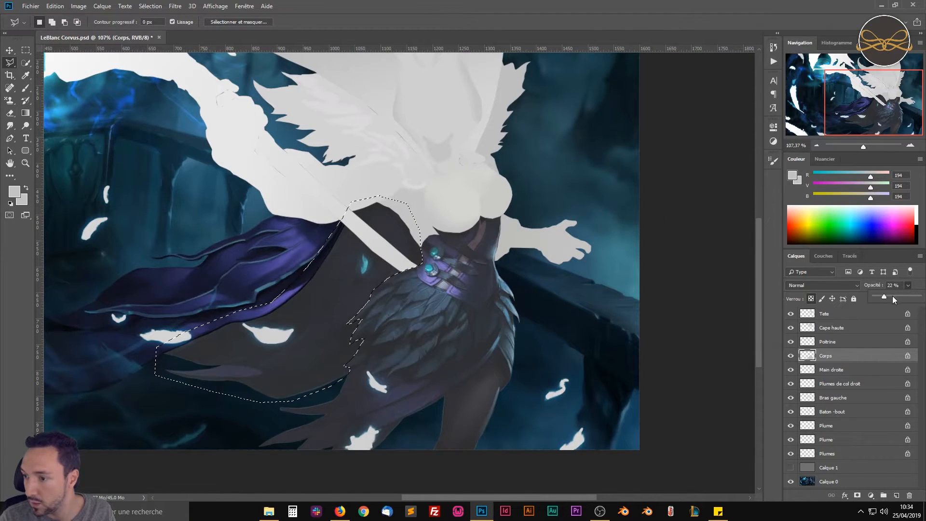
left_click_drag(884, 296, 921, 296)
left_click(858, 359)
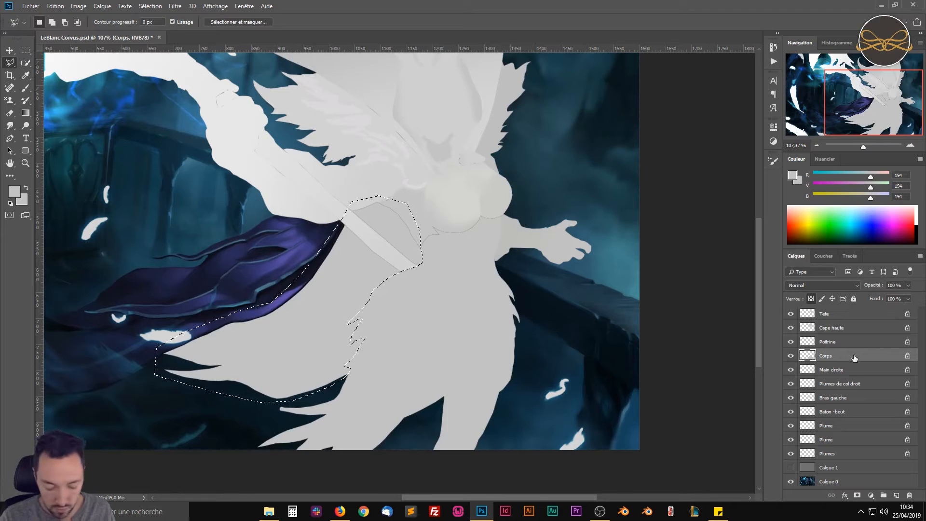
Copy the selected cape area of Corps to a new layer, load its outline as a selection and name the layer Int cape.
key("ctrl+j")
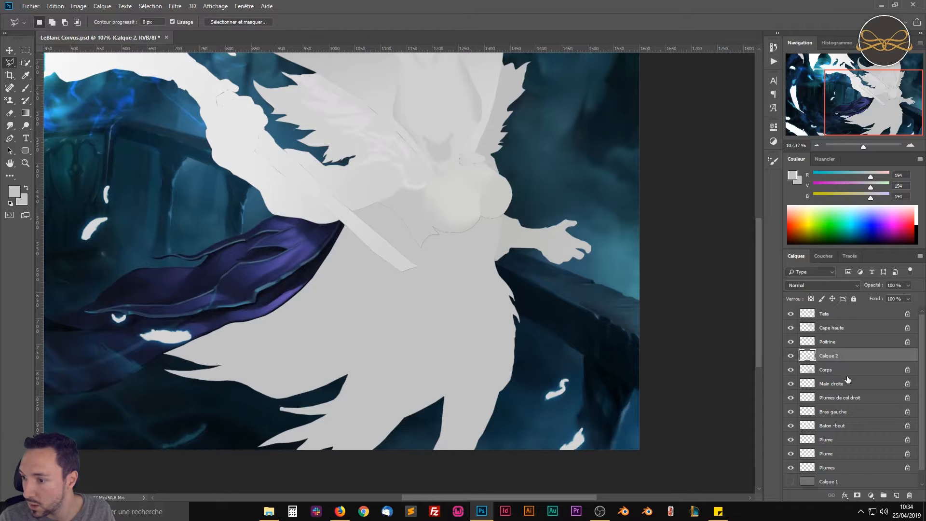
left_click(810, 357, "ctrl")
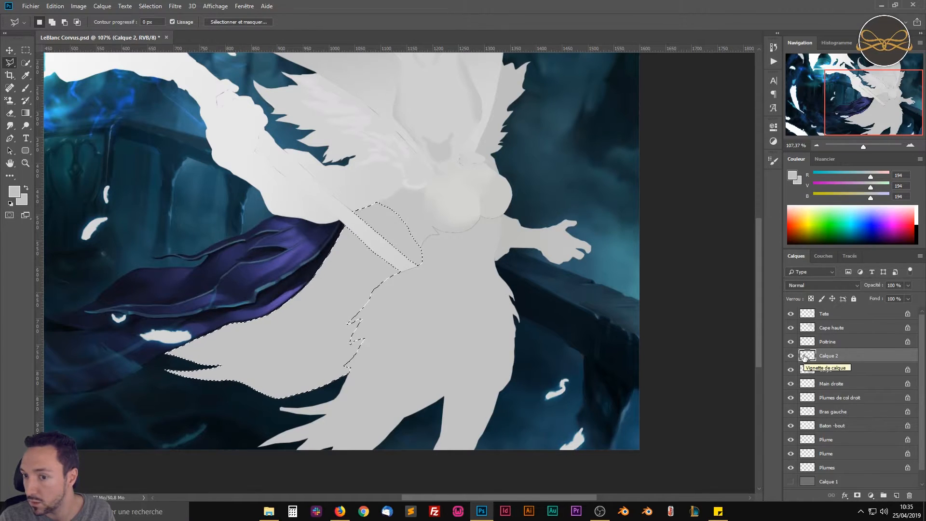
double_click(830, 356)
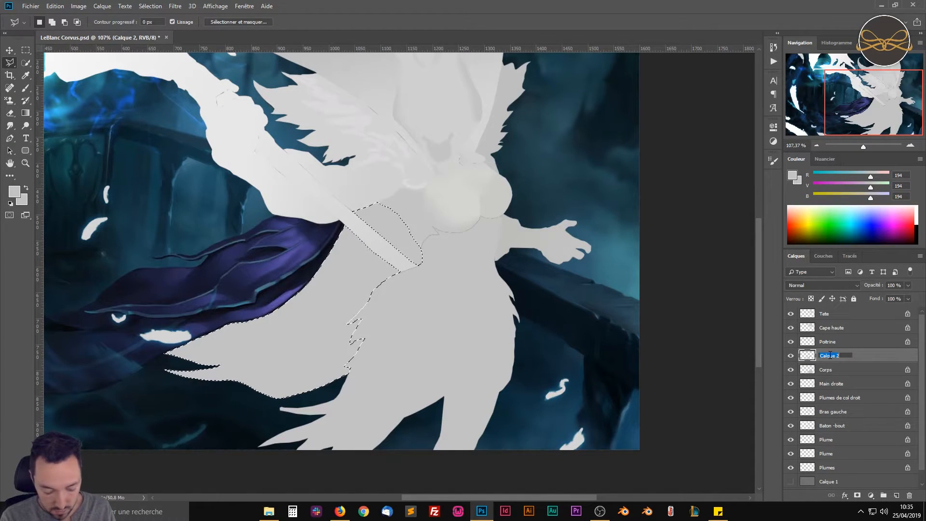
key("BackSpace")
type("Int cape")
key("Return")
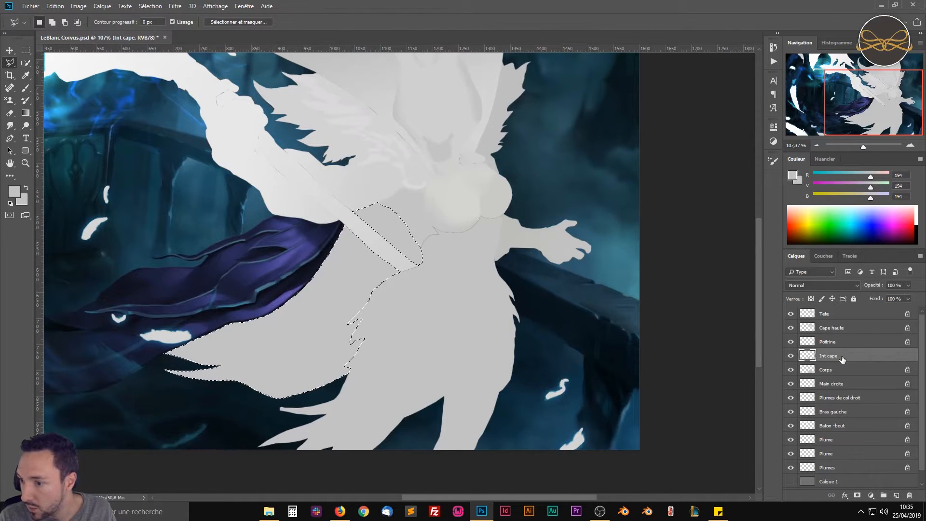
Move Int cape below Corps and delete the cape-shaped area from Corps with its transparent pixels unlocked, then deselect.
left_click_drag(843, 359, 841, 373)
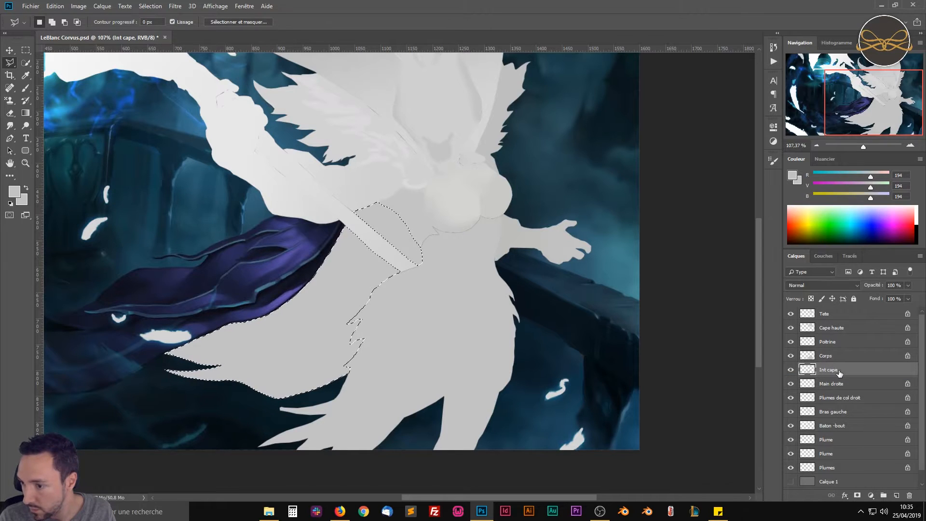
left_click(839, 359)
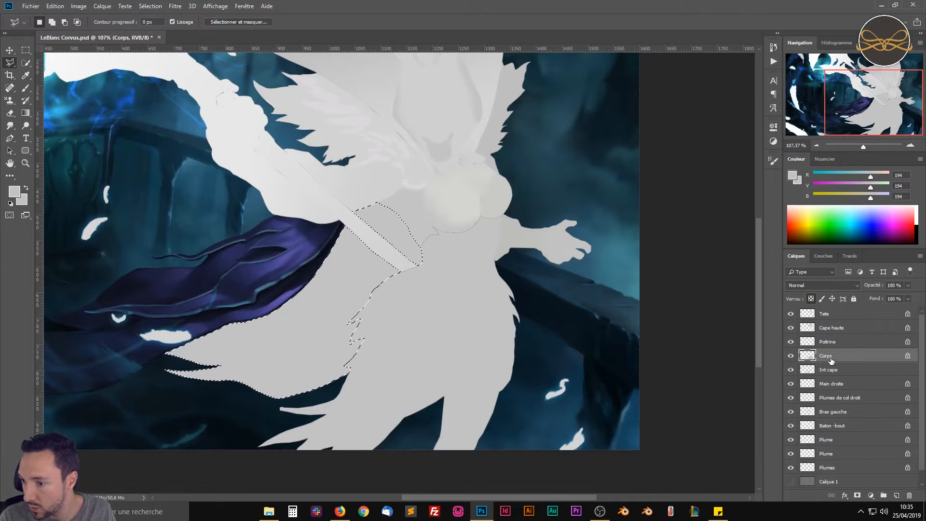
left_click(801, 370)
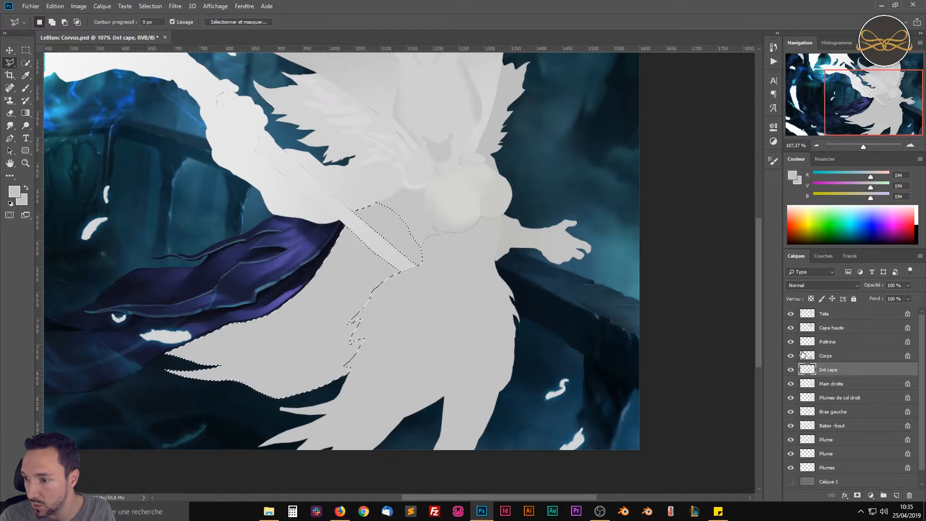
left_click(807, 357)
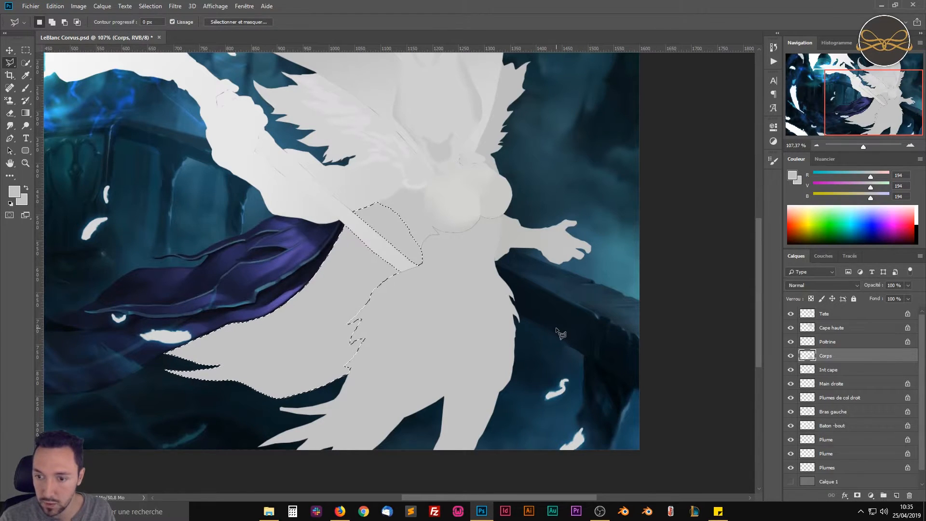
key("Delete")
key("ctrl+d")
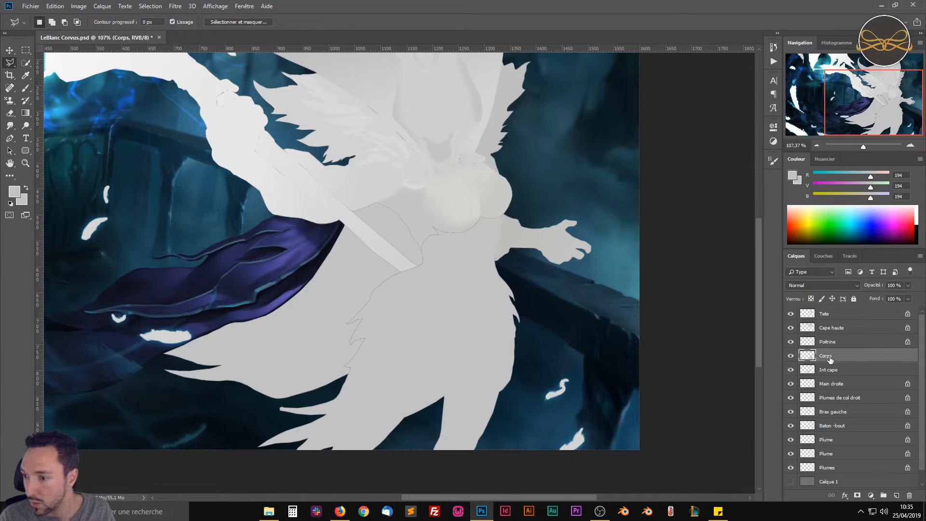
Lock the transparent pixels on both the Corps and Int cape layers and clear the selection.
left_click(808, 356, "ctrl")
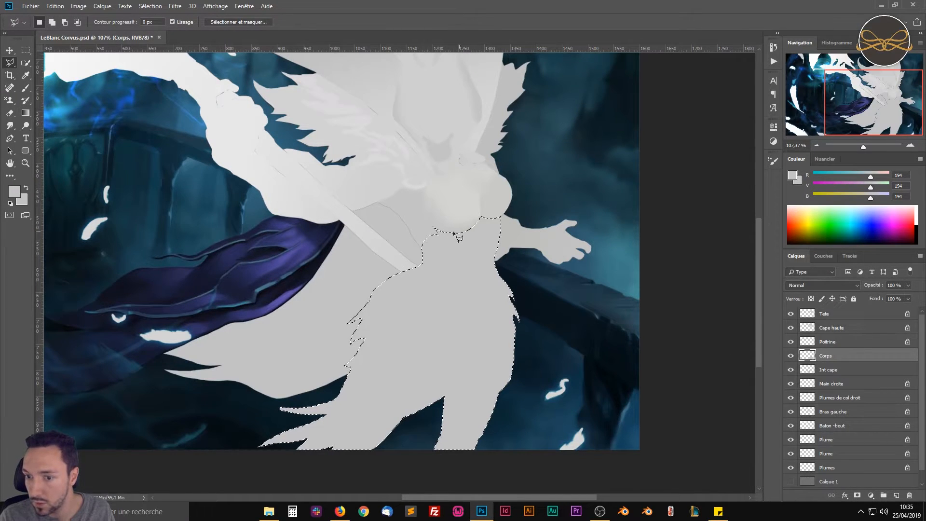
left_click(808, 370, "ctrl")
left_click(811, 299)
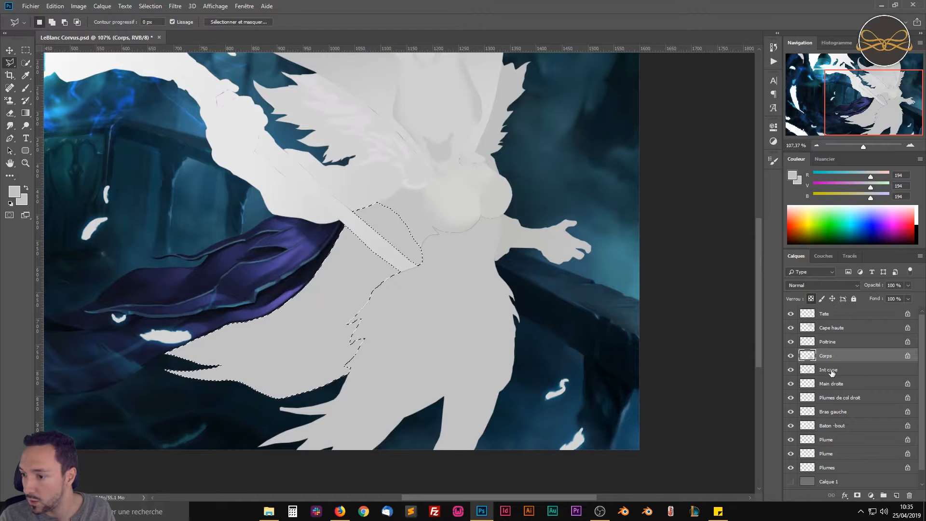
left_click(831, 370)
left_click(811, 299)
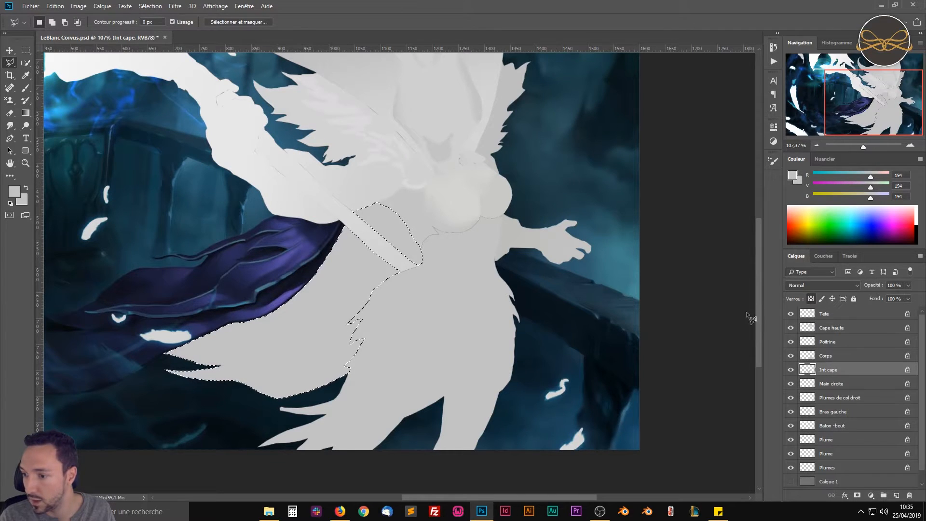
key("ctrl+d")
Hide the Int cape layer and set the foreground colour to a gray sampled beside the waist, darkened to 69% brightness.
scroll(384, 306, "up", 3)
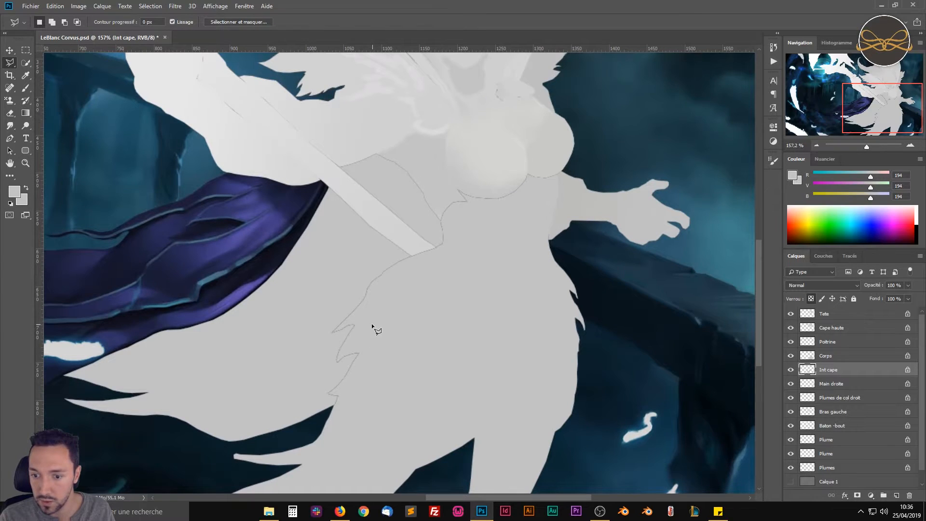
mouse_move(356, 327)
left_mouse_down()
mouse_move(386, 304)
mouse_move(359, 329)
left_mouse_up()
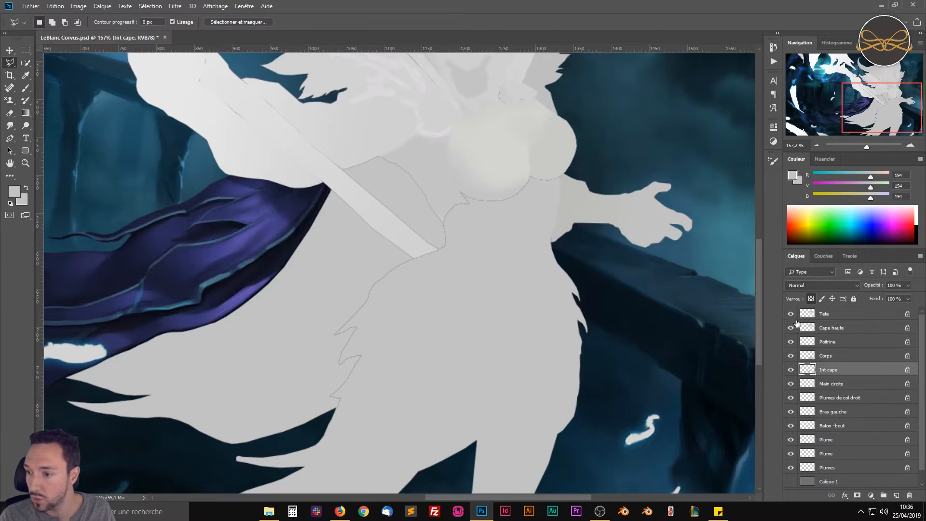
left_click(791, 371)
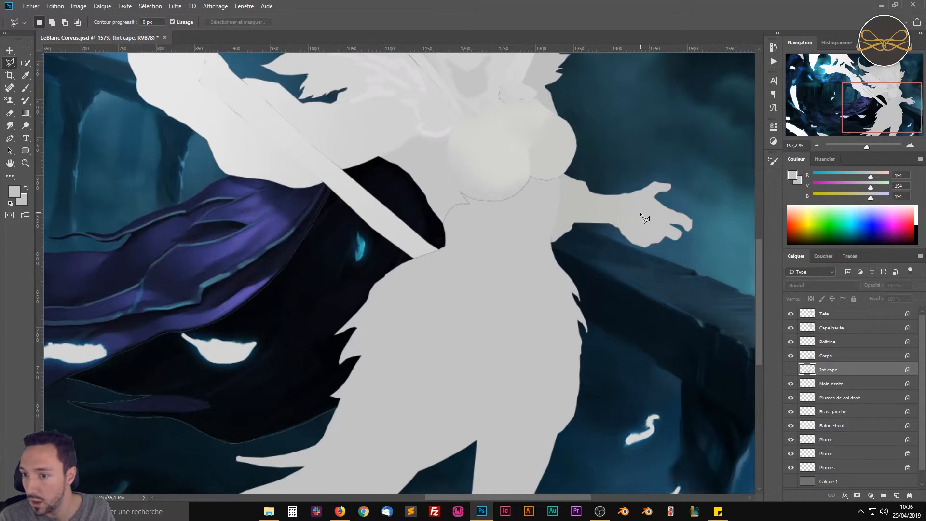
left_click(792, 174)
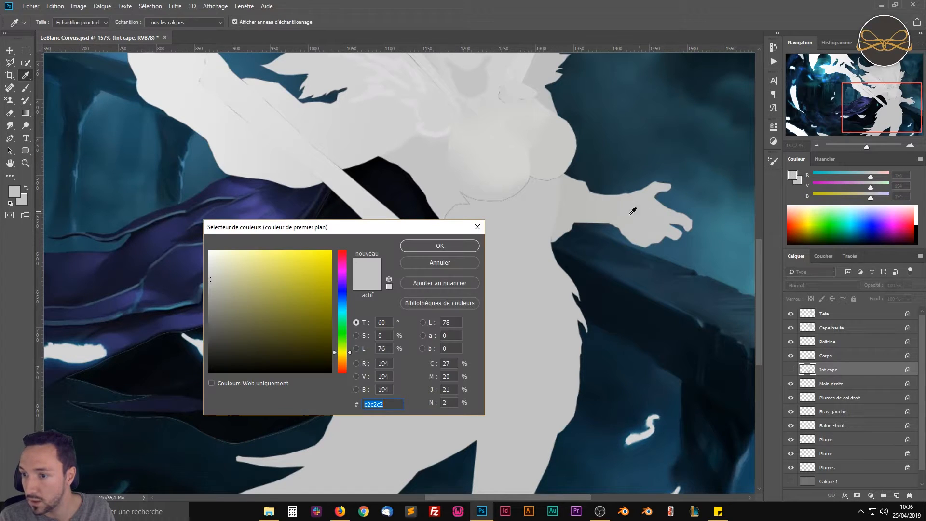
left_click(558, 230)
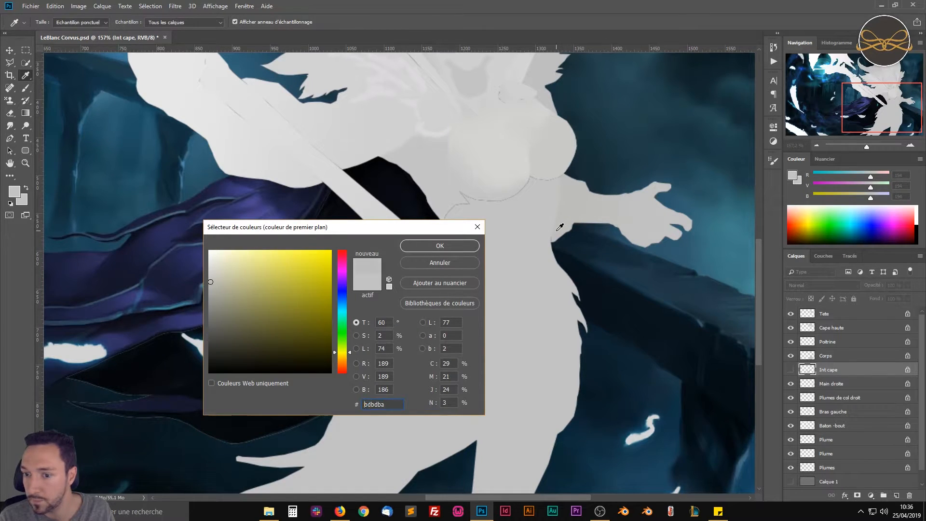
key("Down")
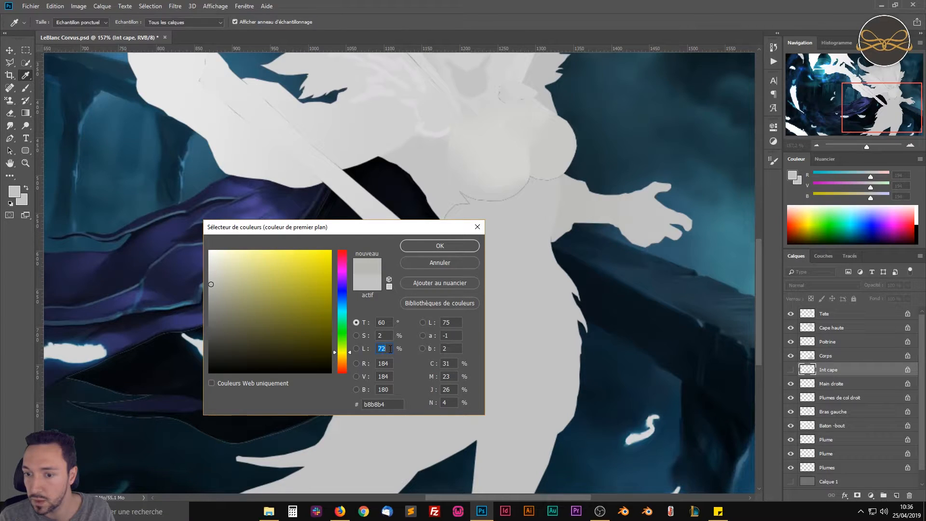
key("Down")
key("Down")
key("Down")
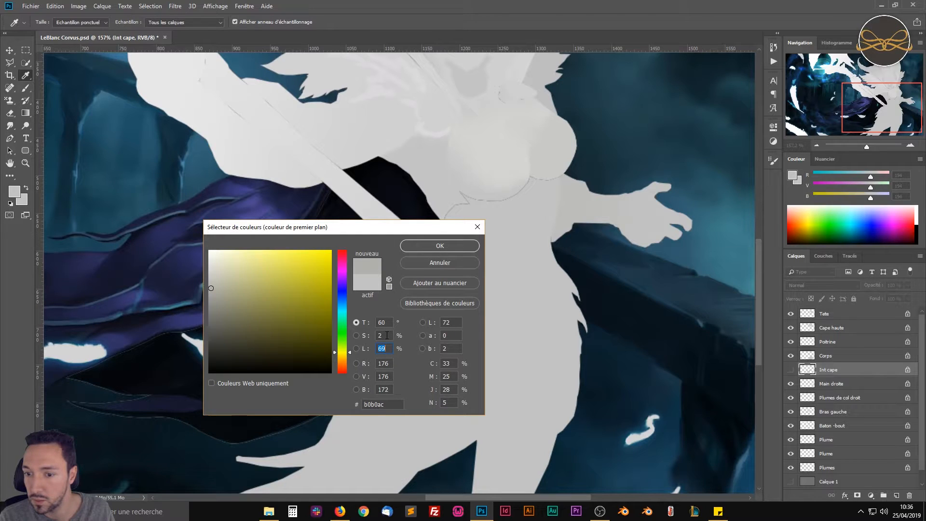
left_click(429, 247)
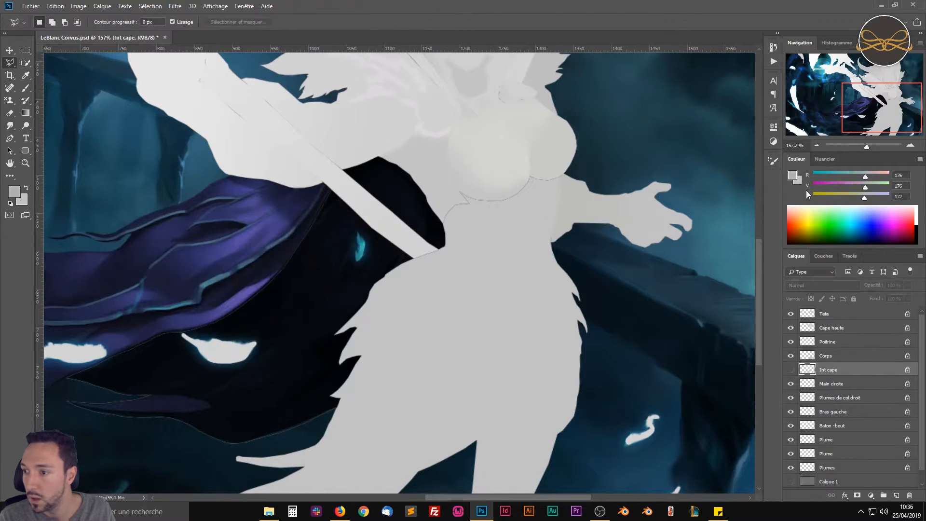
Darken the background colour to a neutral gray with RGB values of 161.
left_click(800, 177)
left_click(800, 181)
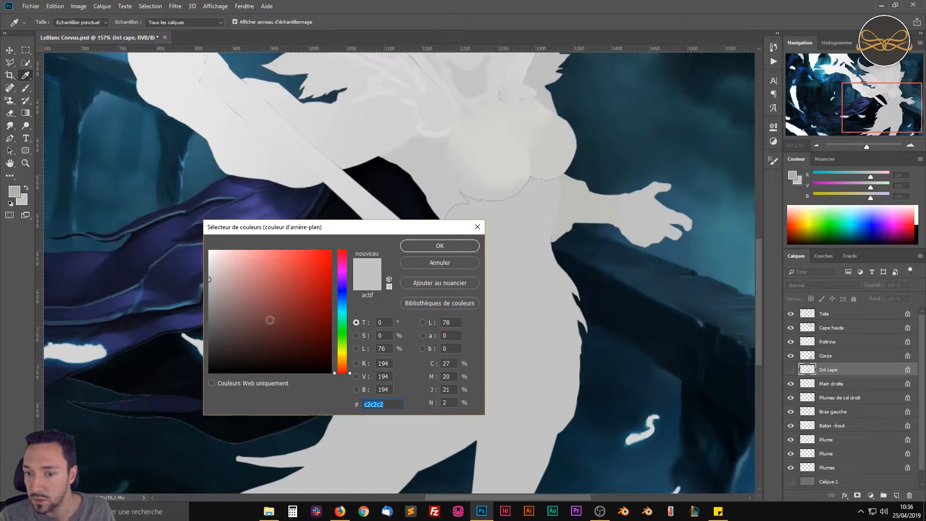
left_click(389, 349)
key("Down")
key("Down")
key("Down")
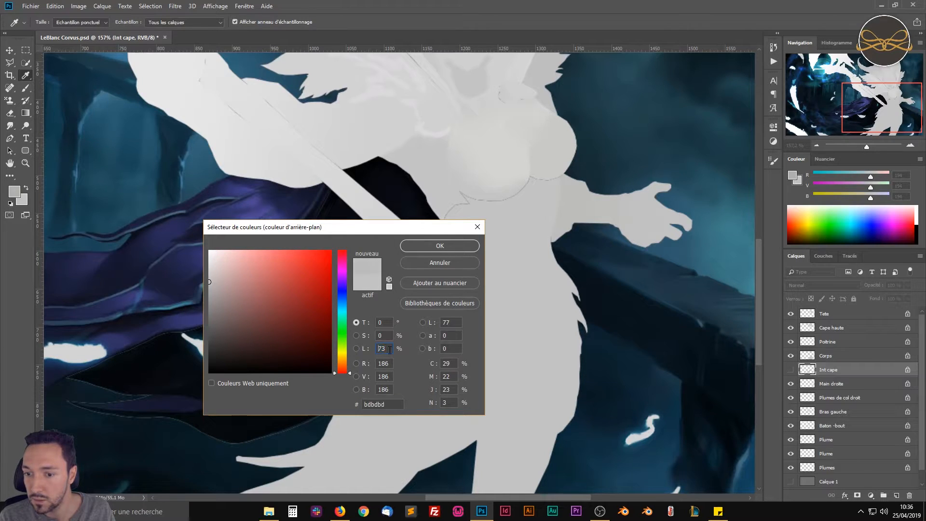
key("Down")
key("Down")
key("Down")
key("Down")
key("Down")
key("Down")
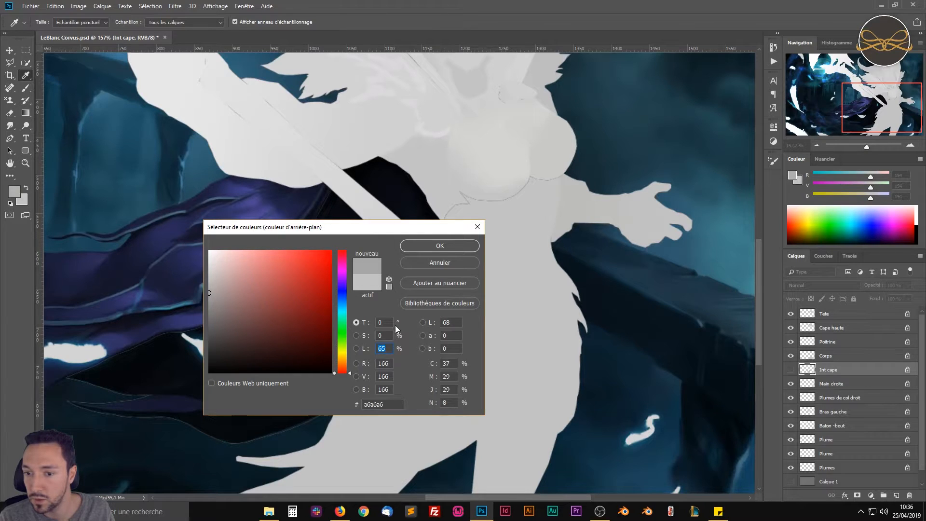
left_click(428, 245)
key("l")
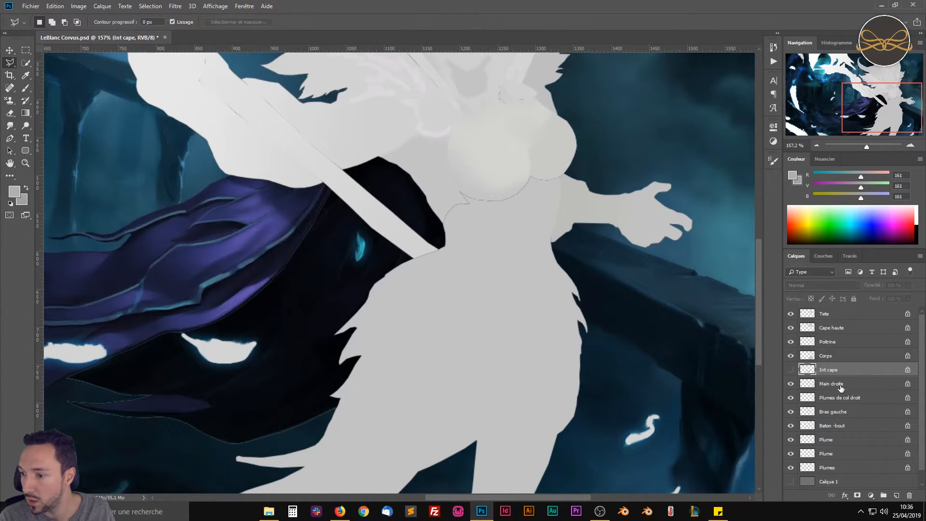
Show Int cape again and fill it with a radial foreground-to-background gradient running from near the chest to the cape's lower tip.
left_click(790, 369)
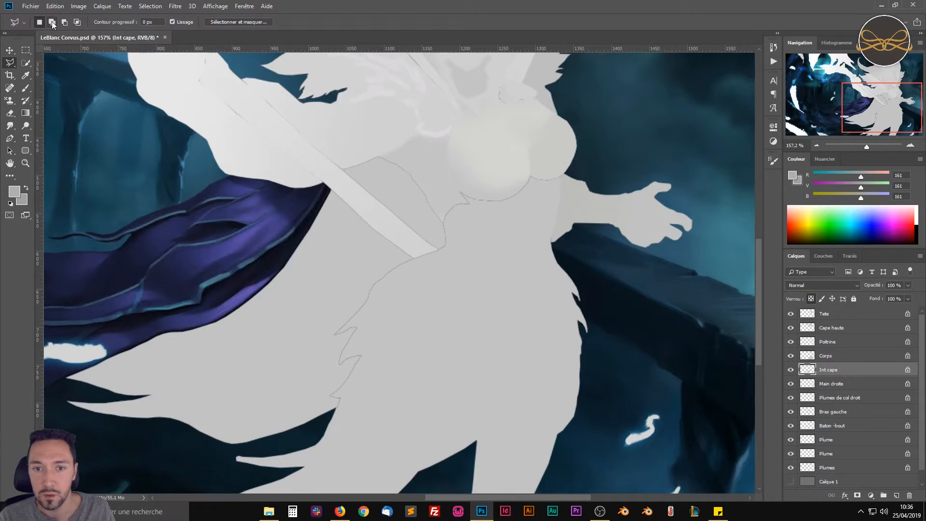
left_click(27, 113)
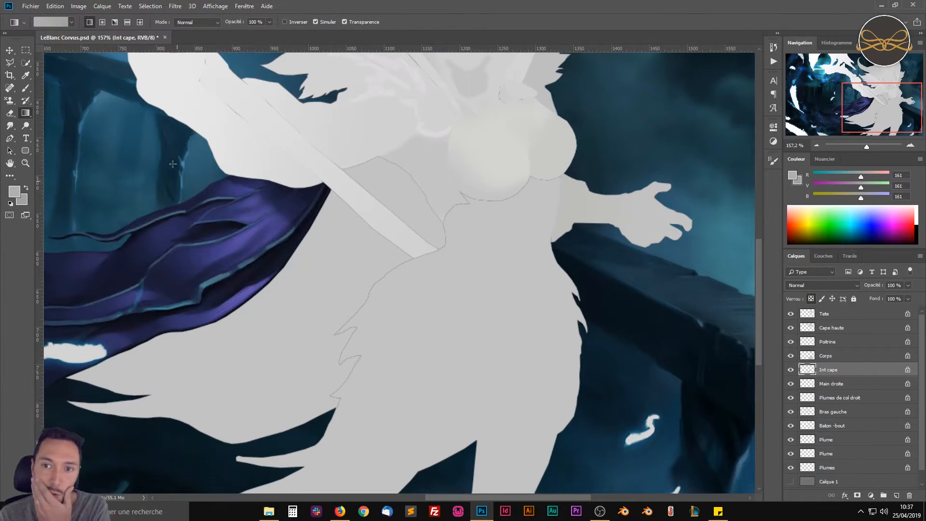
left_click(101, 23)
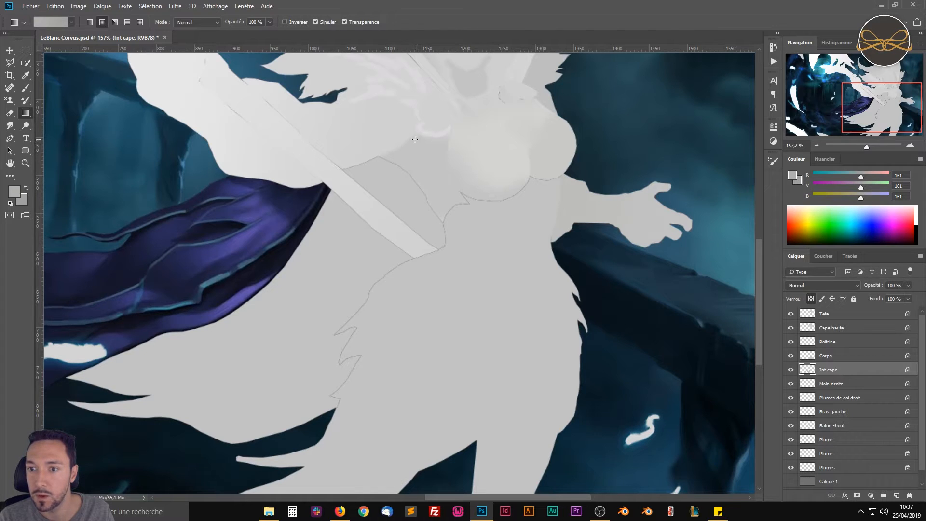
left_click_drag(412, 138, 183, 414)
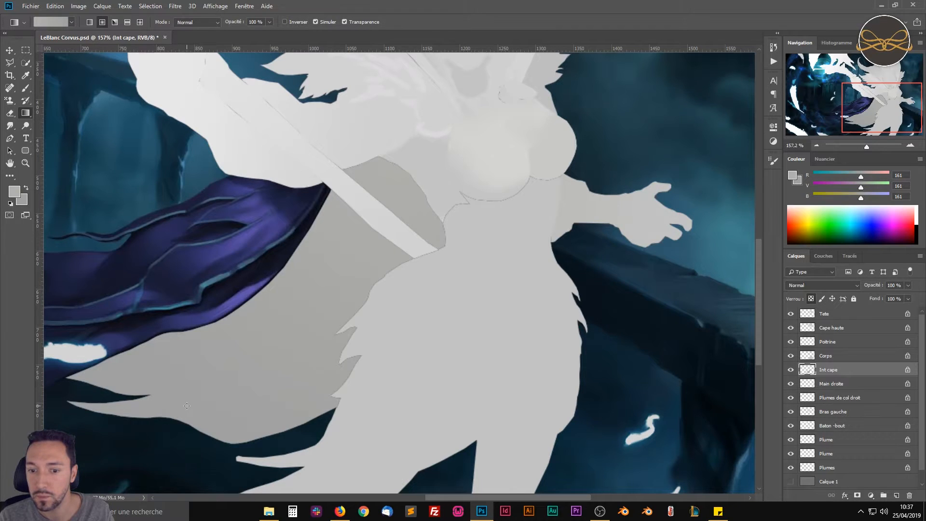
Select the Corps layer and lower its opacity to 75% so the artwork underneath shows through.
scroll(208, 171, "down", 1)
scroll(231, 245, "down", 1)
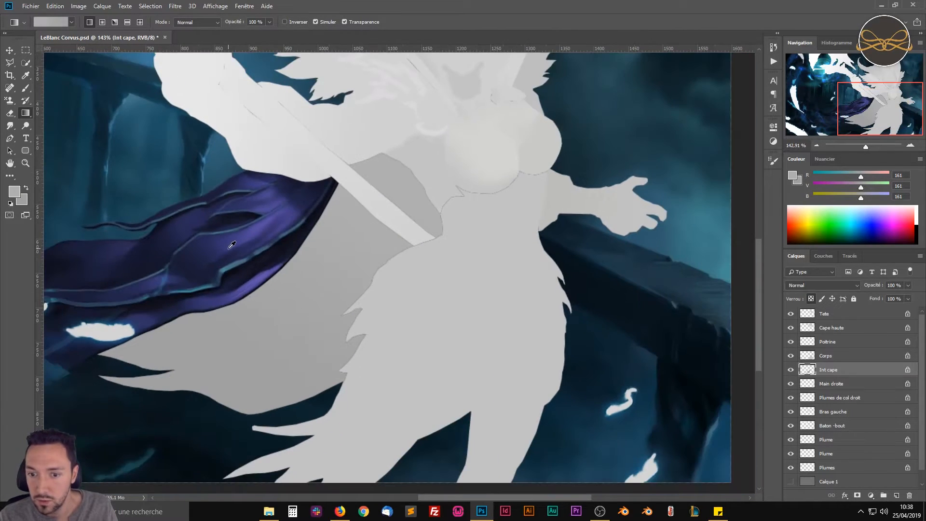
left_click_drag(232, 245, 210, 242)
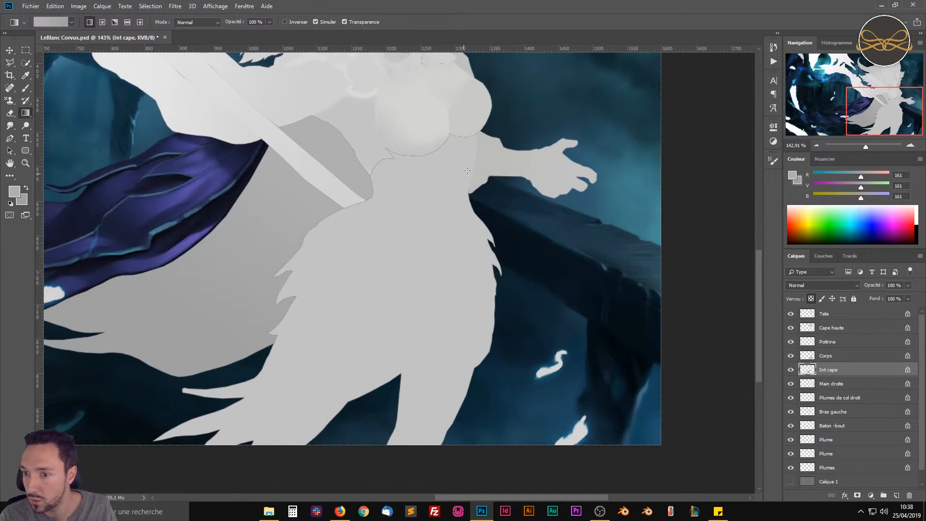
scroll(441, 175, "up", 2)
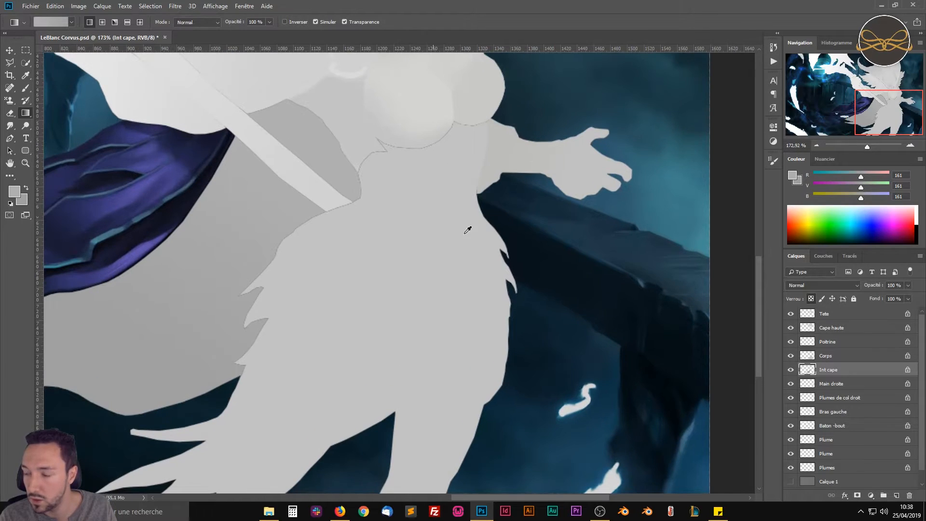
left_click(845, 356)
left_click(907, 286)
left_click_drag(910, 296, 898, 296)
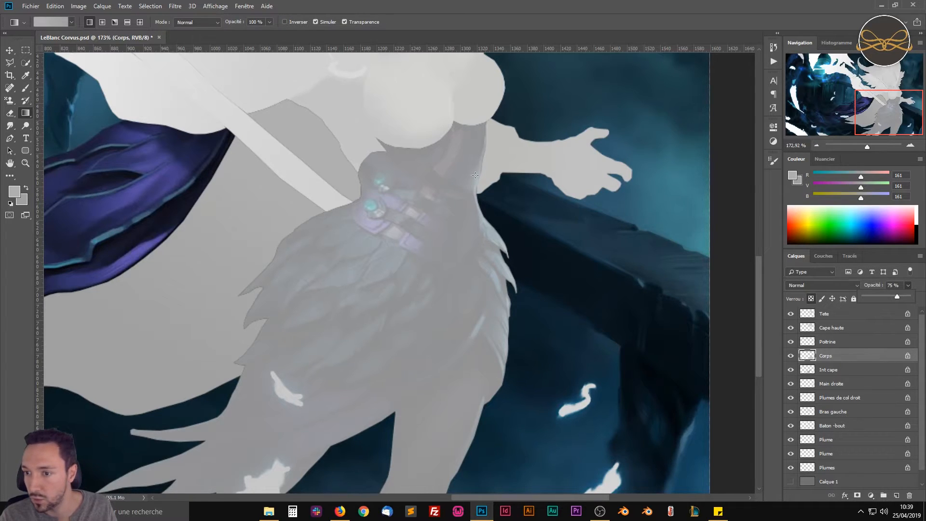
Set the foreground colour to a neutral gray at 75% brightness, based on the tone sampled at the waist's edge.
left_click(793, 176)
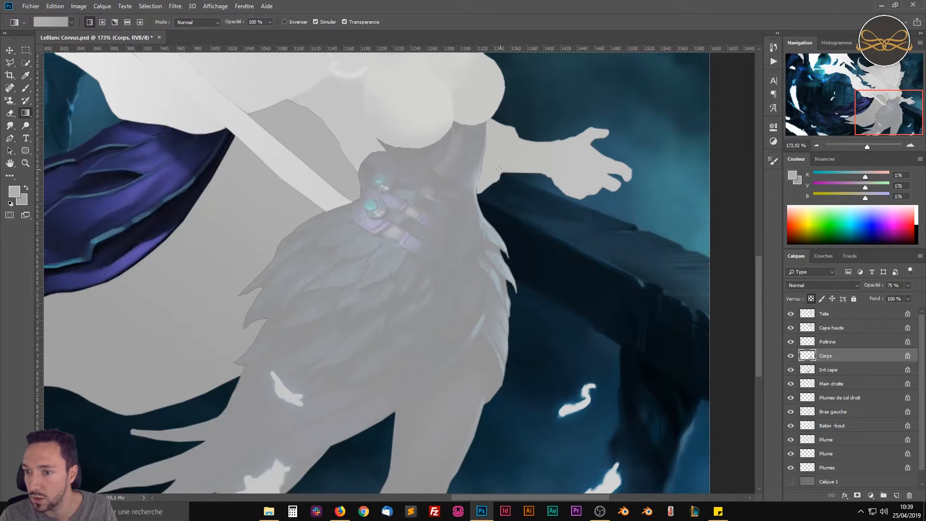
left_click(793, 176)
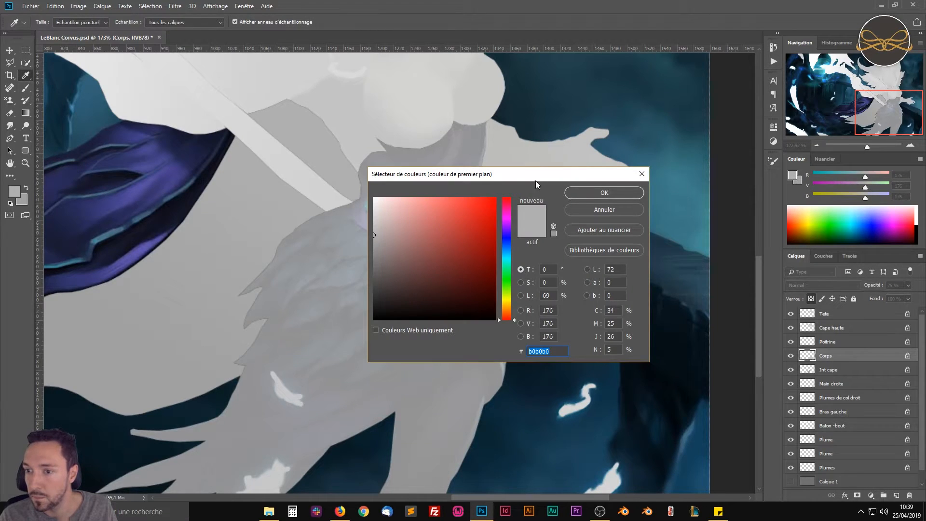
left_click_drag(536, 180, 517, 236)
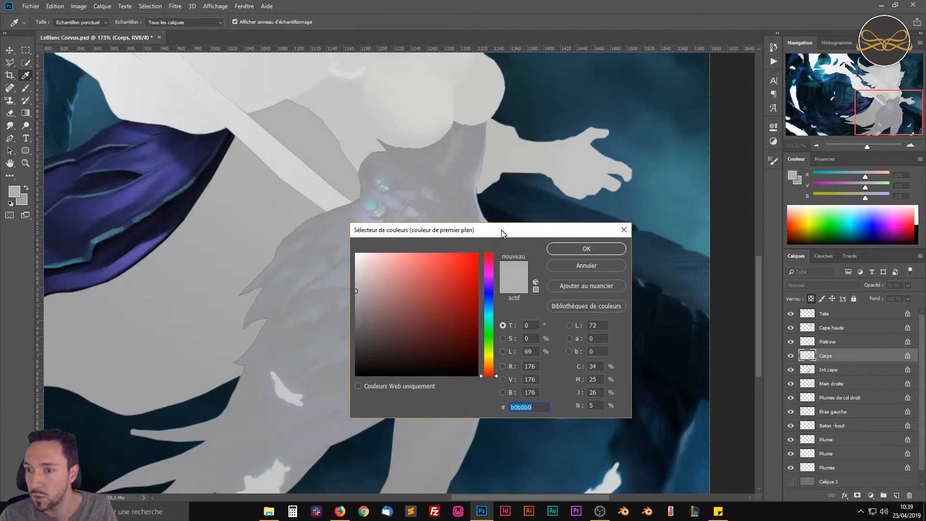
left_click(485, 165)
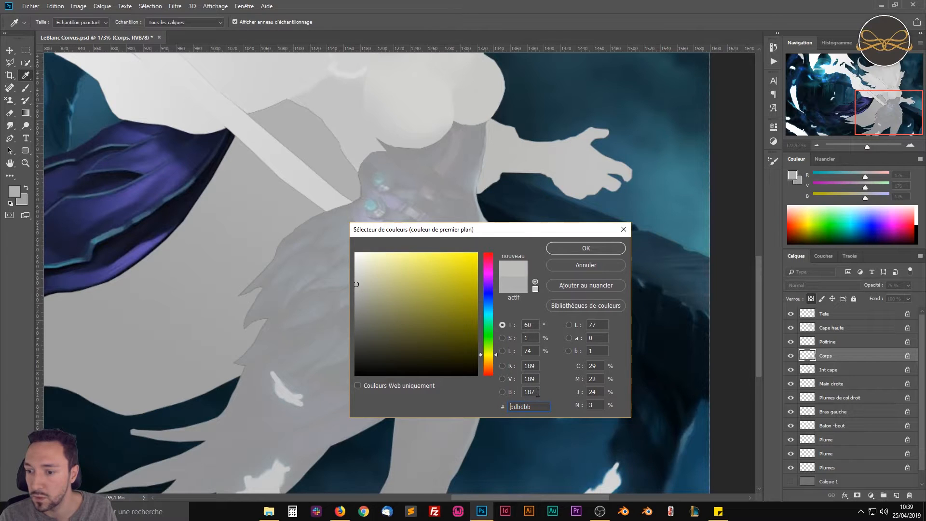
type("189")
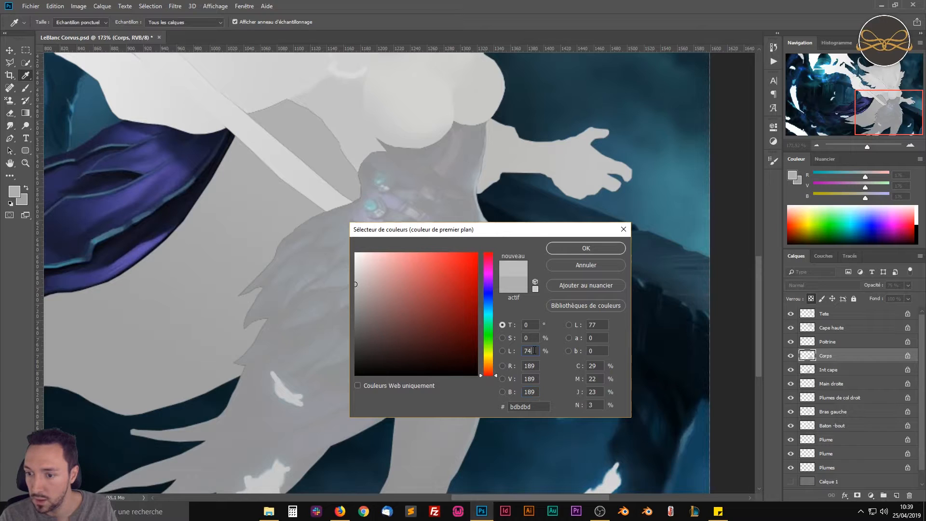
key("Up")
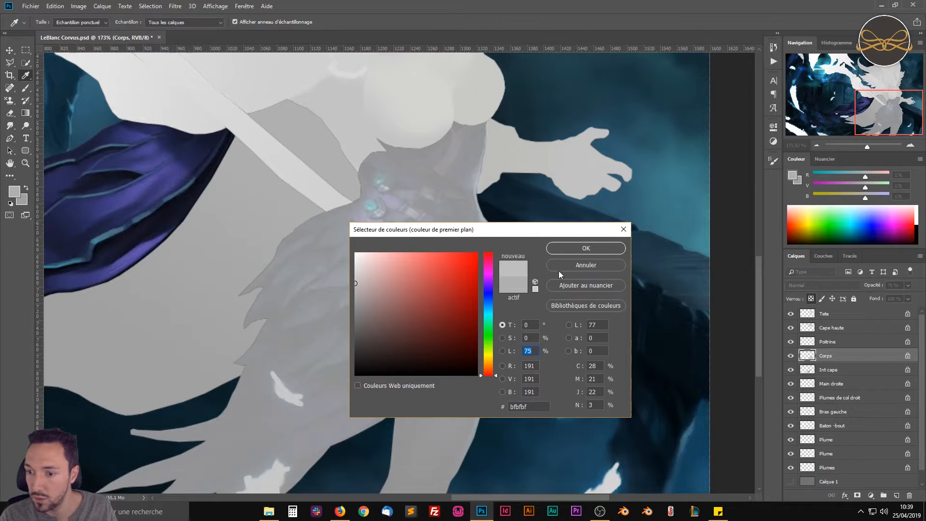
left_click(571, 247)
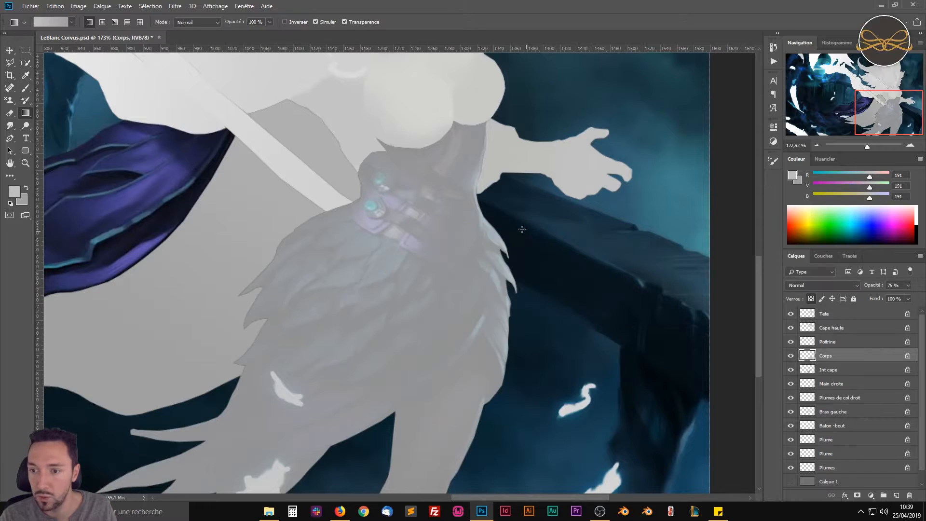
Shade the edges of the body on Corps with a soft 77 px brush in the new gray.
left_click(25, 89)
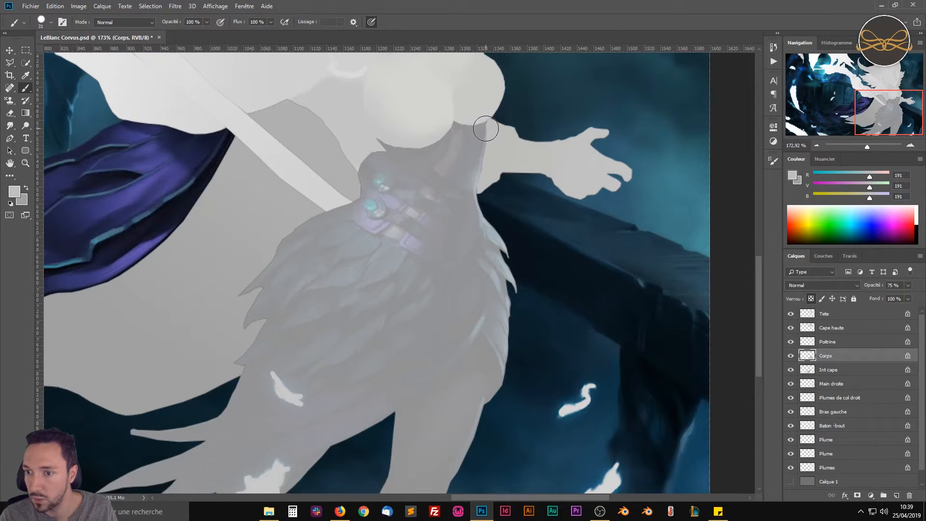
left_click_drag(481, 160, 485, 160)
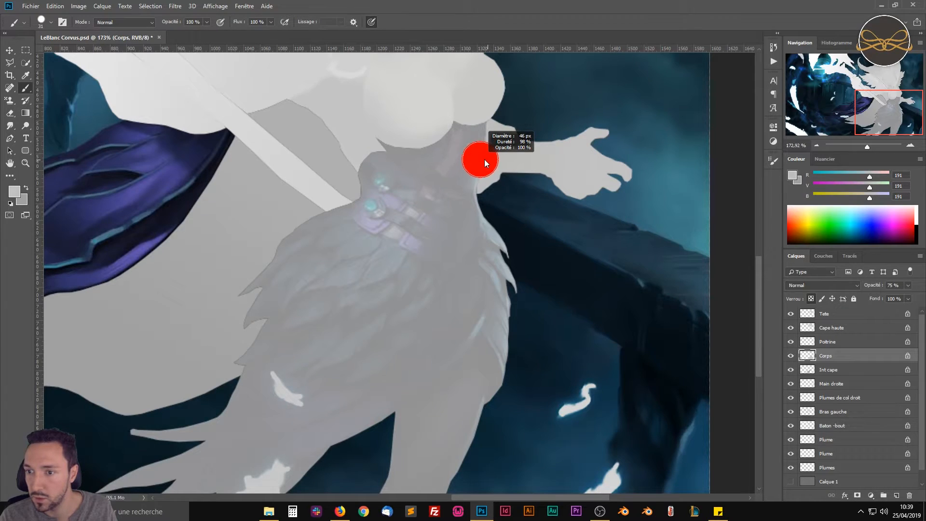
left_click_drag(493, 157, 499, 157)
mouse_move(472, 159)
left_mouse_down()
mouse_move(496, 158)
mouse_move(495, 179)
mouse_move(515, 20)
left_mouse_up()
left_click_drag(479, 194, 483, 194)
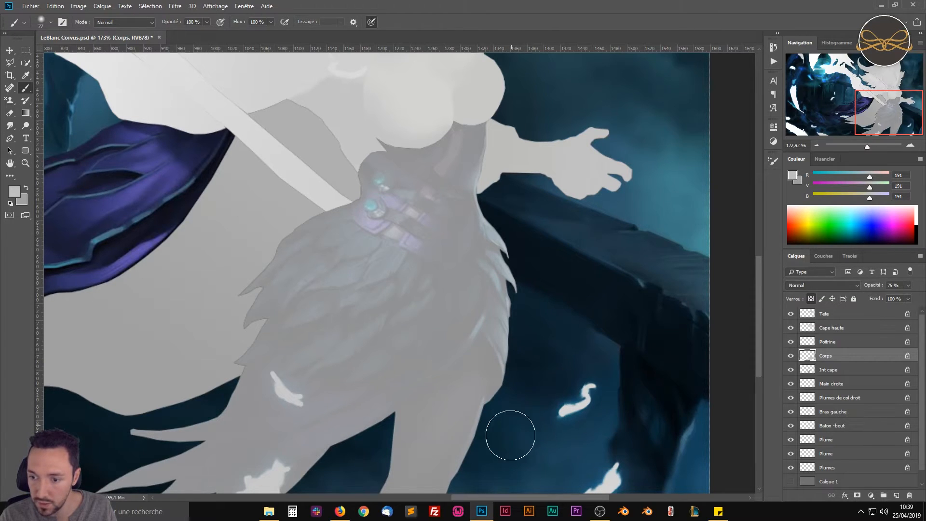
left_click_drag(321, 434, 403, 352)
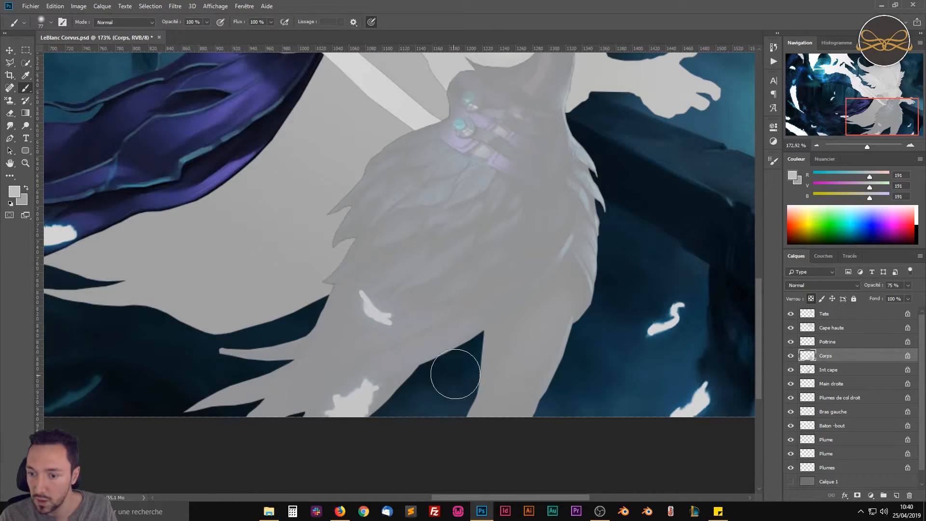
Return the Corps layer to 100% opacity and check the shading on the skirt and legs.
scroll(483, 355, "down", 1, "alt")
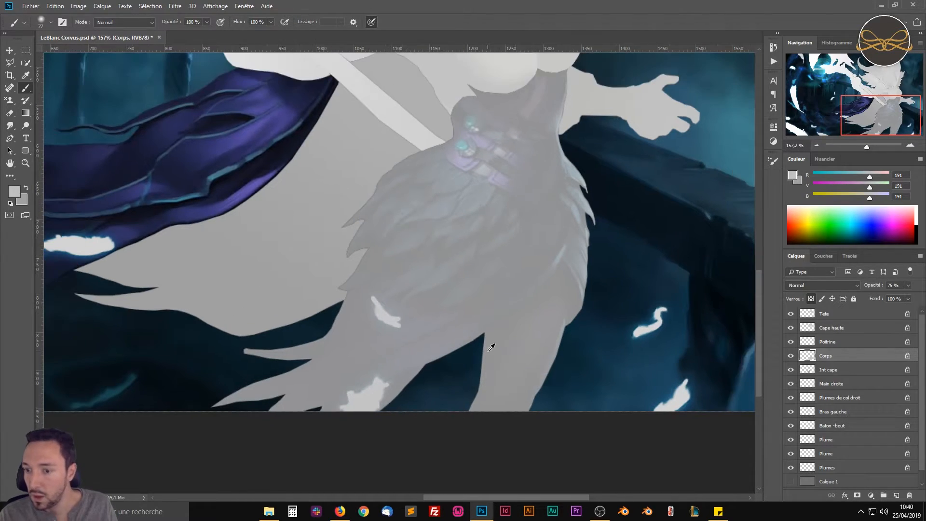
left_click(909, 286)
left_click_drag(907, 297, 919, 296)
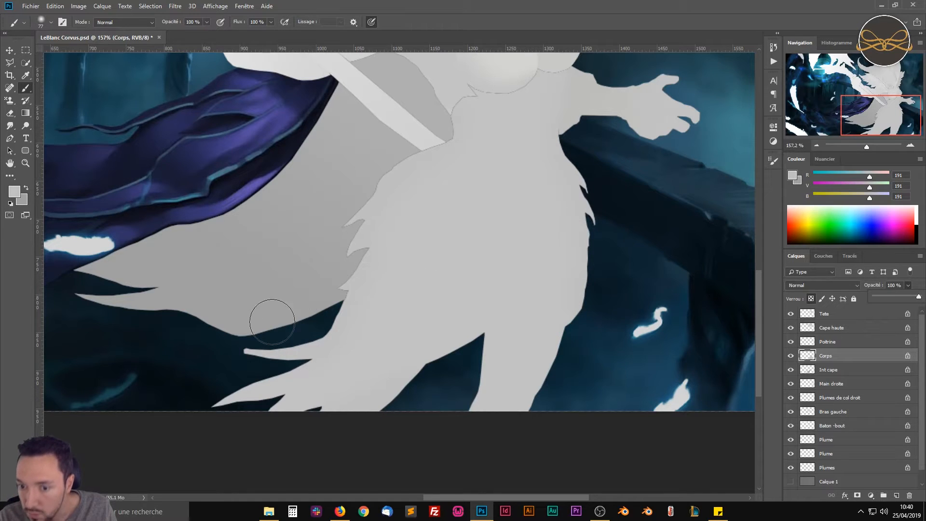
left_click_drag(517, 180, 365, 173)
scroll(369, 349, "up", 3)
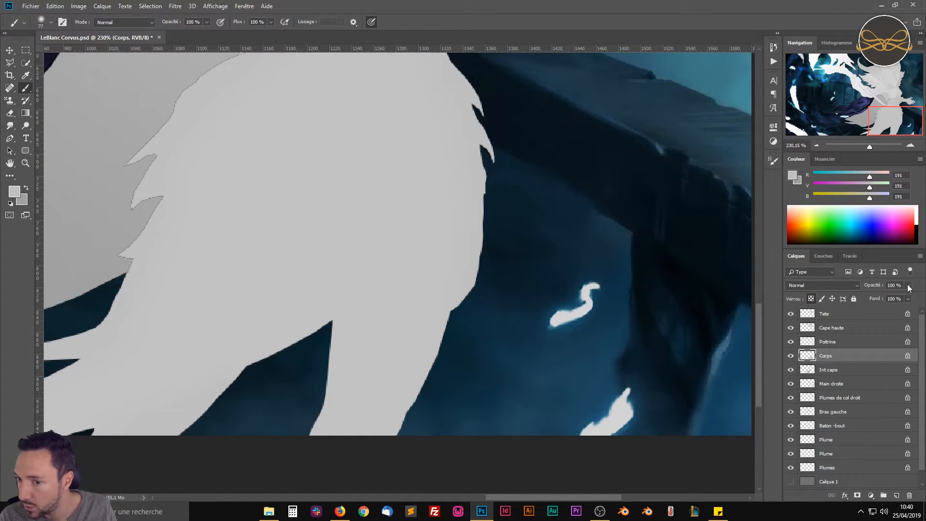
mouse_move(574, 289)
left_mouse_down()
mouse_move(399, 363)
mouse_move(447, 244)
left_mouse_up()
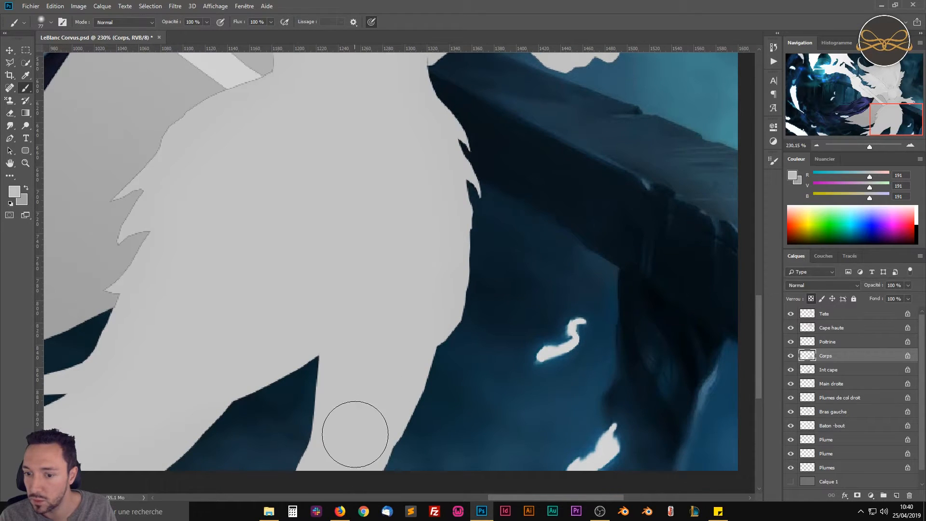
Set the foreground colour to a neutral gray at 72% brightness and lower the Corps layer's opacity to 53%.
left_click(793, 176)
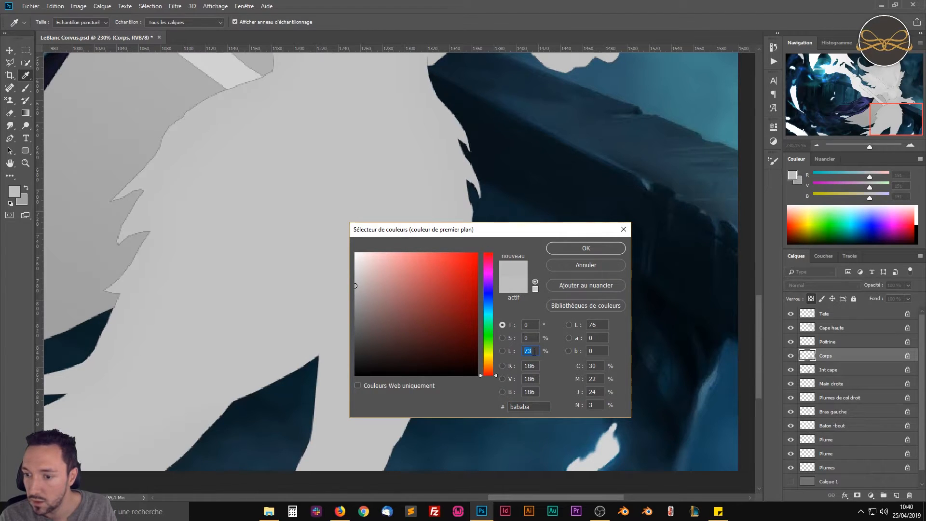
left_click(578, 247)
left_click_drag(441, 334, 431, 519)
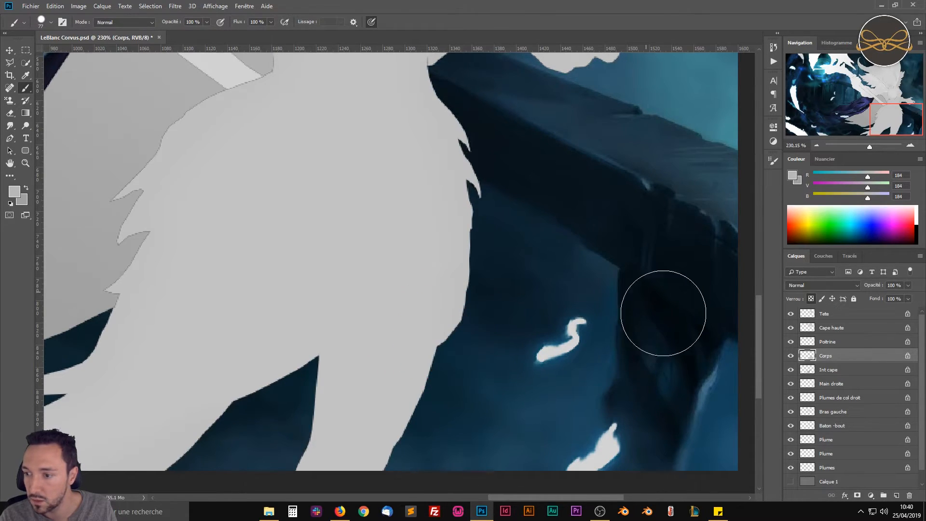
left_click(908, 285)
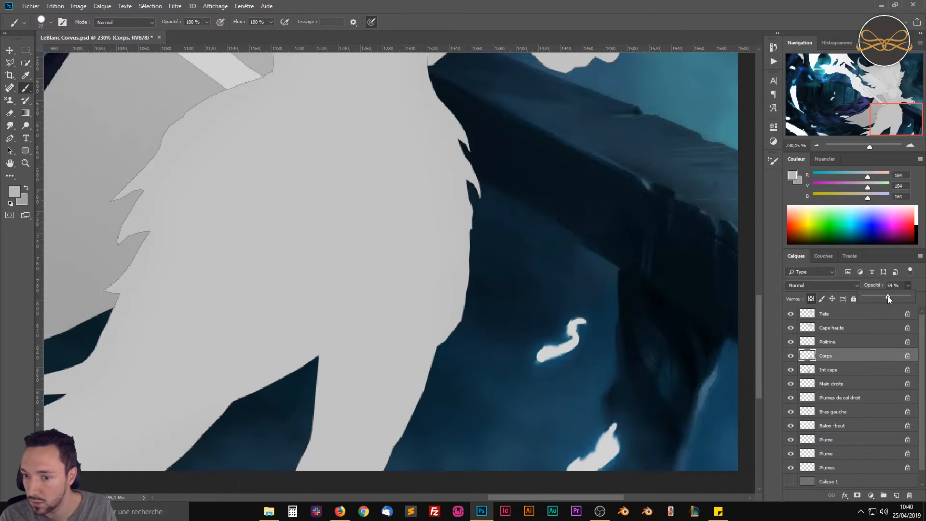
left_click_drag(887, 297, 887, 296)
Paint the leg below the skirt on Corps in the new gray with a hard 77 px brush.
left_click_drag(435, 353, 482, 277)
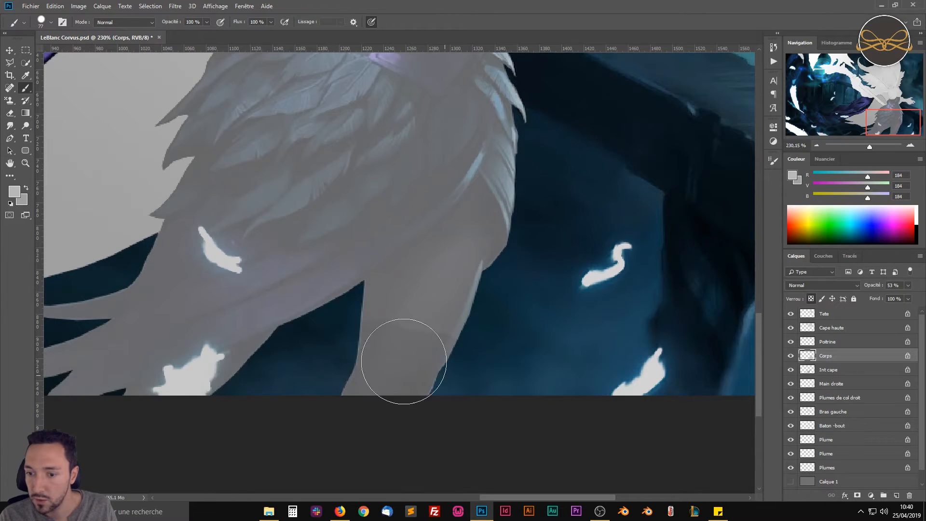
left_click_drag(403, 364, 463, 348)
scroll(384, 399, "up", 5)
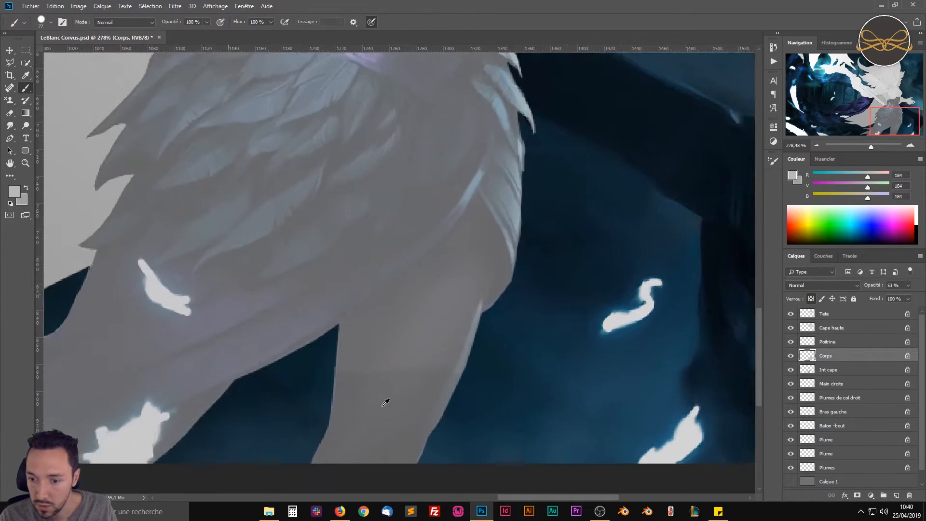
left_click_drag(184, 435, 587, 307)
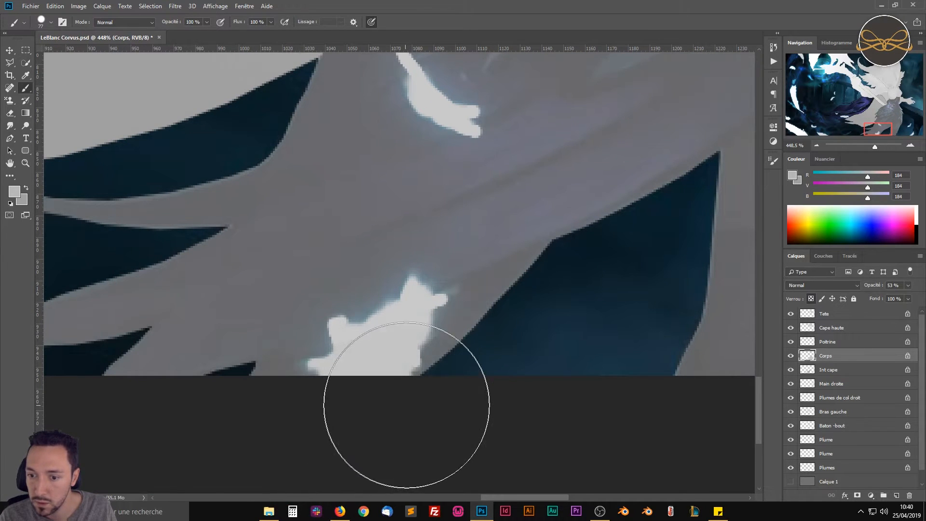
left_click_drag(644, 304, 145, 515)
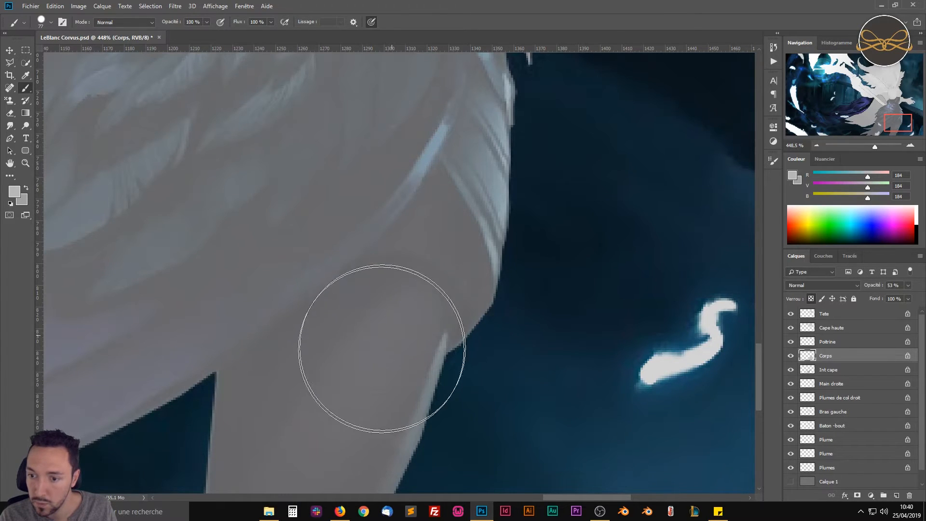
Fill the upper thigh up to the skirt's feather edge in gray, reducing the brush to 27, 11 and finally 4 px.
right_click(437, 341, "alt")
left_click_drag(436, 342, 379, 331)
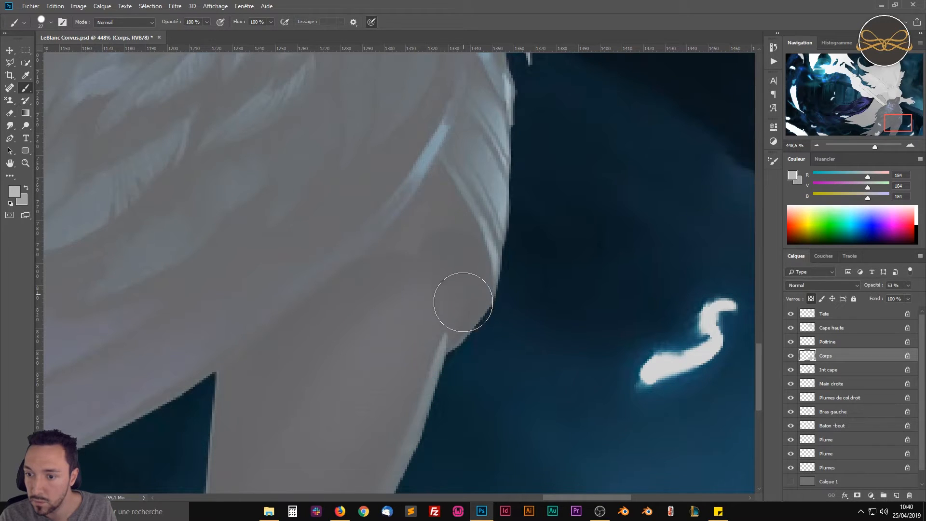
right_click(428, 226, "alt")
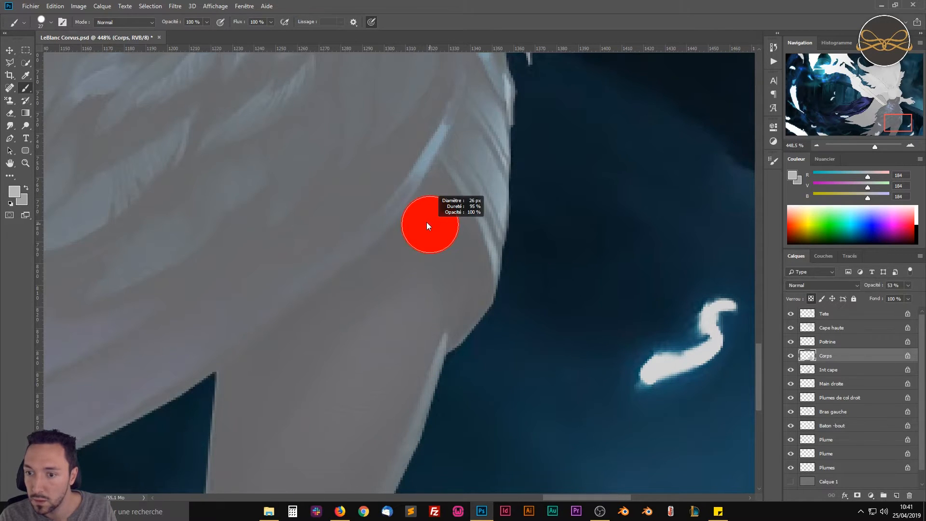
scroll(434, 203, "up", 5)
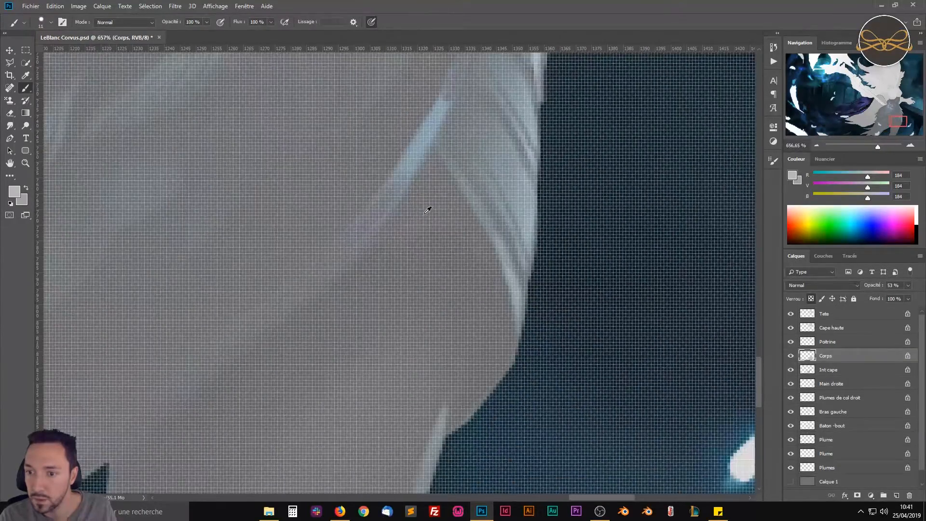
scroll(428, 210, "down", 2)
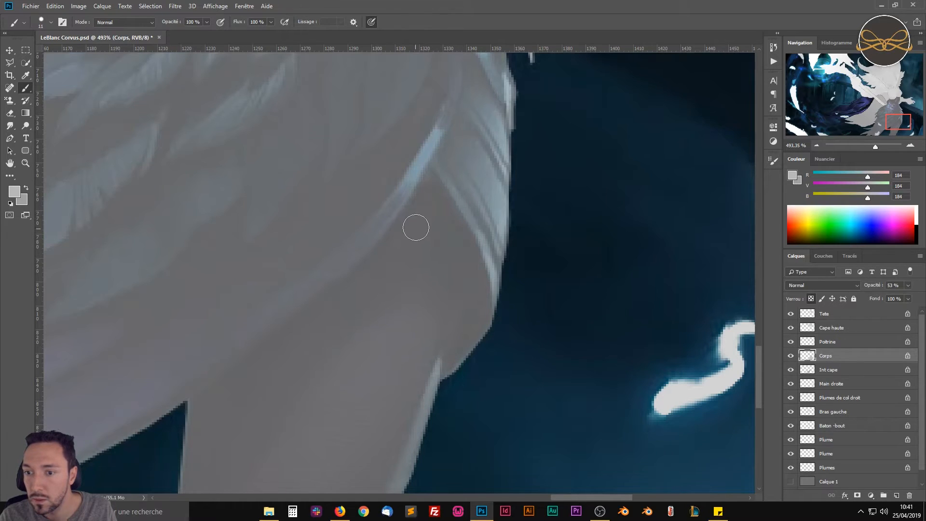
left_click_drag(427, 207, 420, 204)
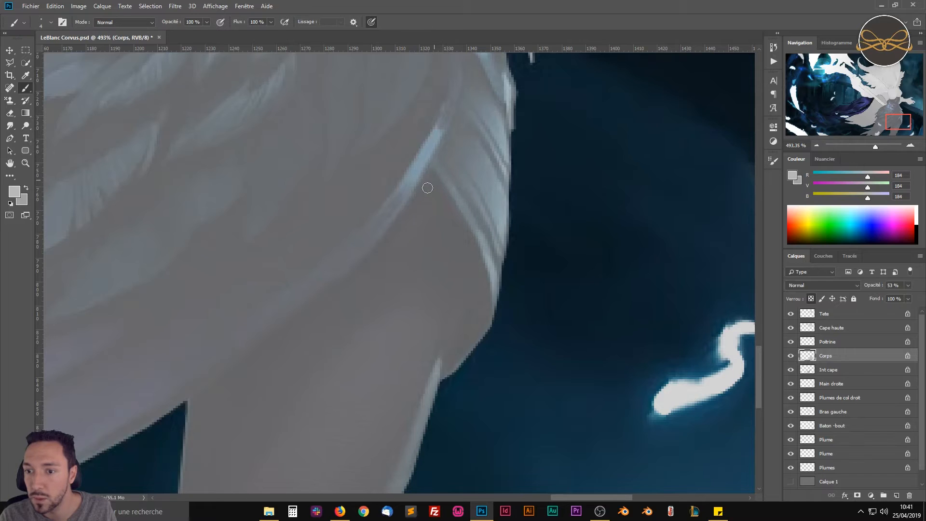
left_click_drag(405, 332, 370, 361)
left_click_drag(363, 305, 420, 333)
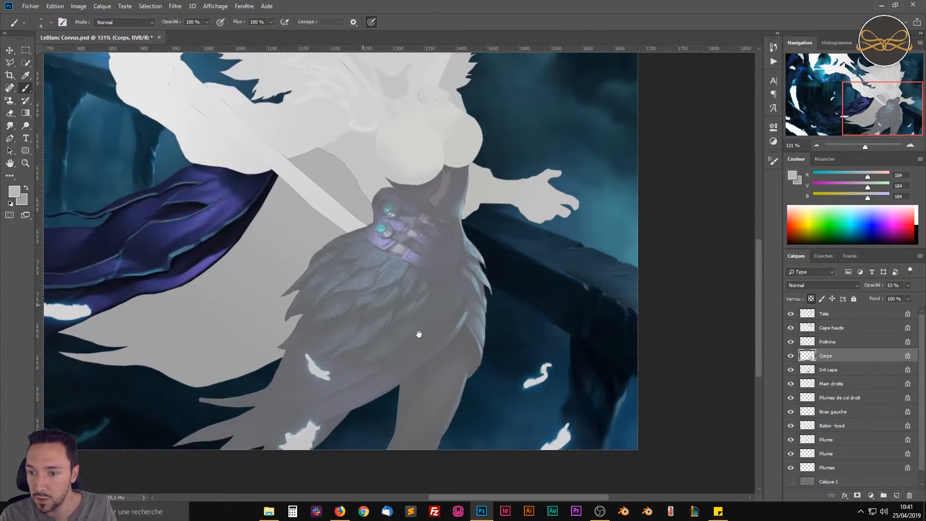
Return the Corps layer to 100% opacity.
left_click(910, 287)
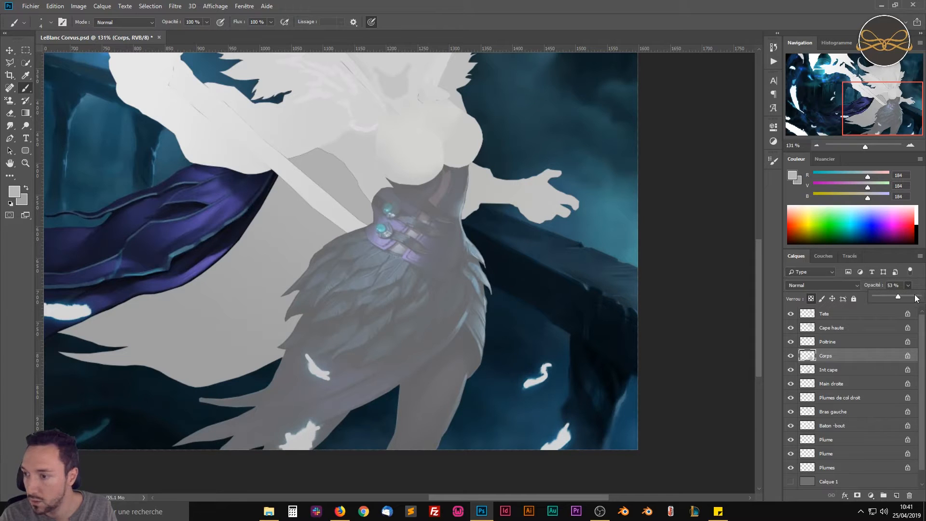
left_click_drag(918, 299, 922, 298)
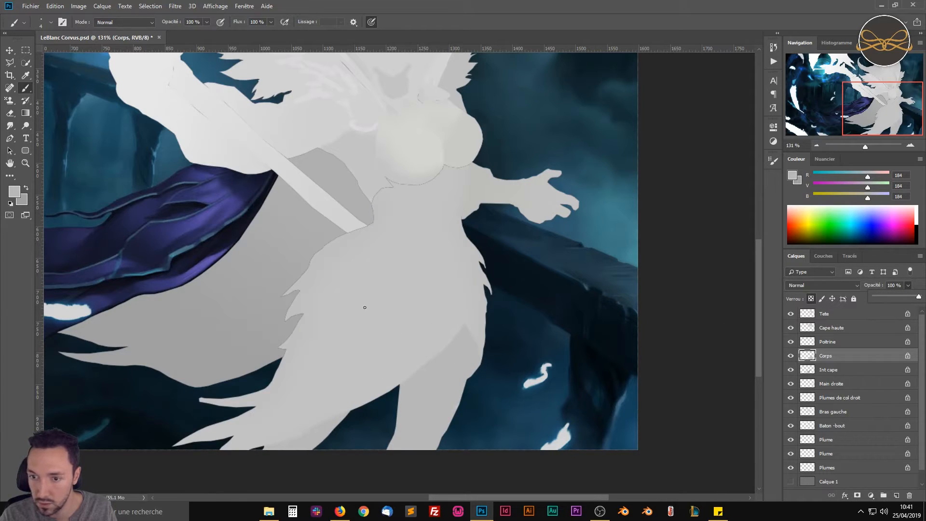
left_click_drag(318, 306, 408, 300)
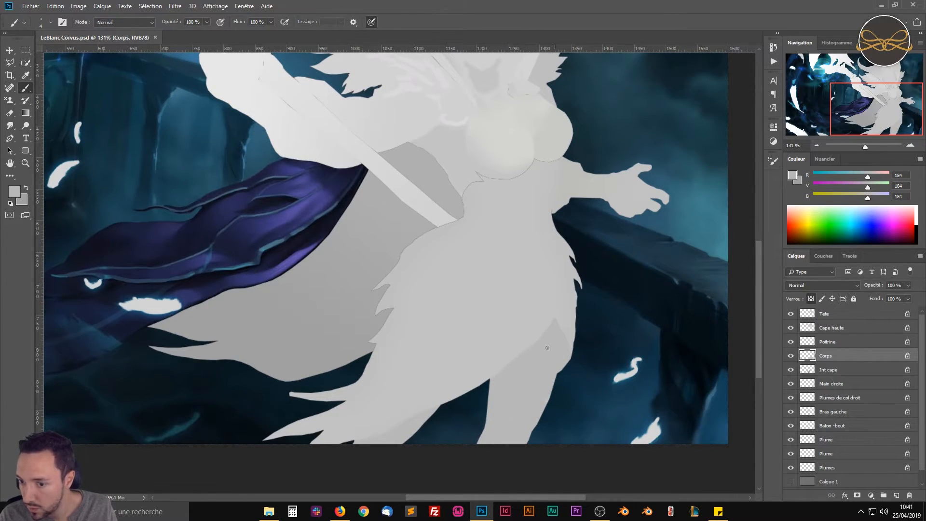
Set the foreground colour to a neutral gray at 78% brightness, based on the tone sampled at the skirt's trailing feathers.
left_click(792, 176)
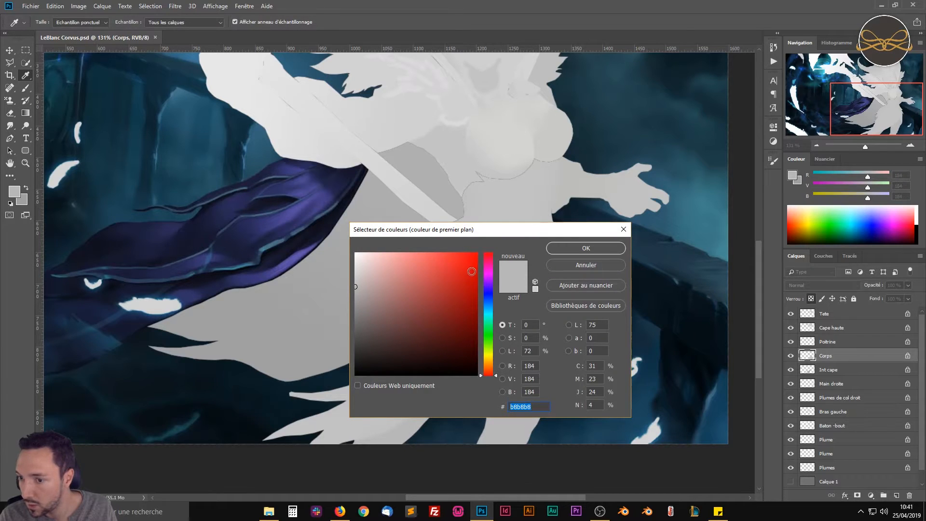
left_click_drag(471, 234, 579, 221)
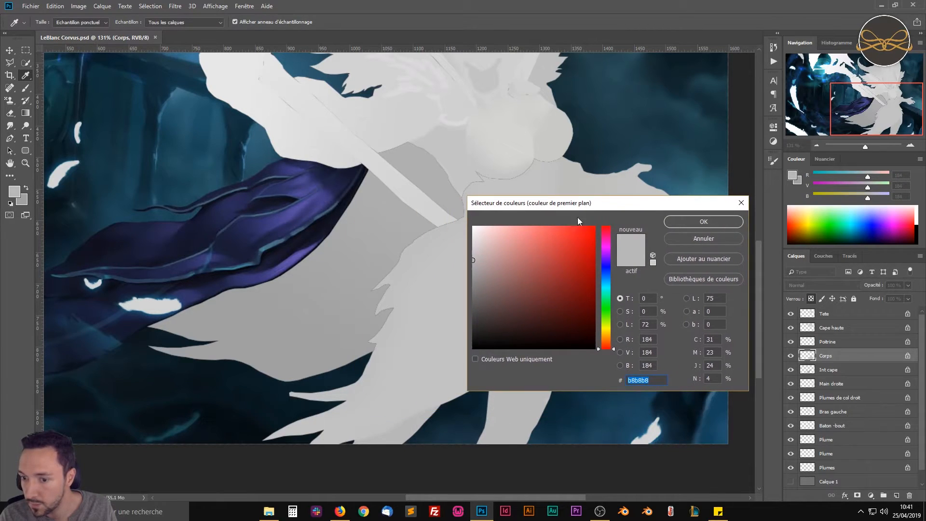
left_click(311, 424)
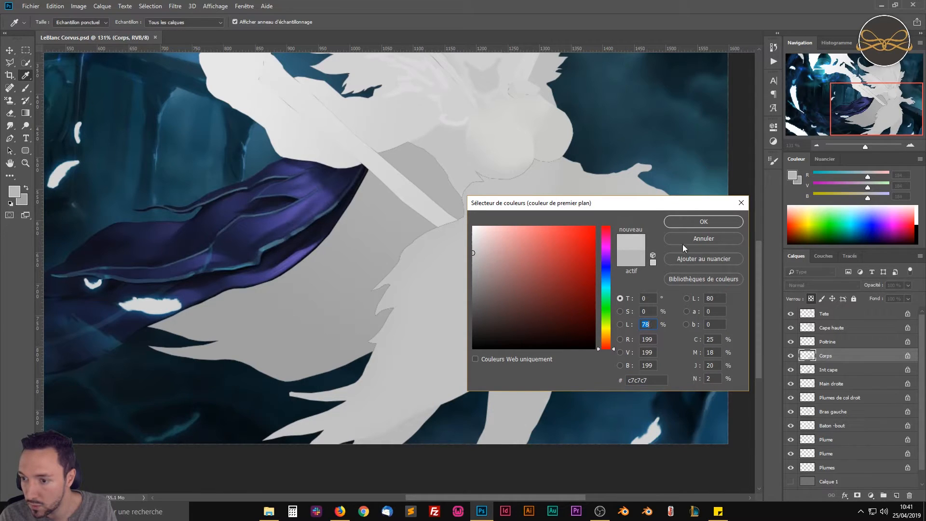
left_click(704, 222)
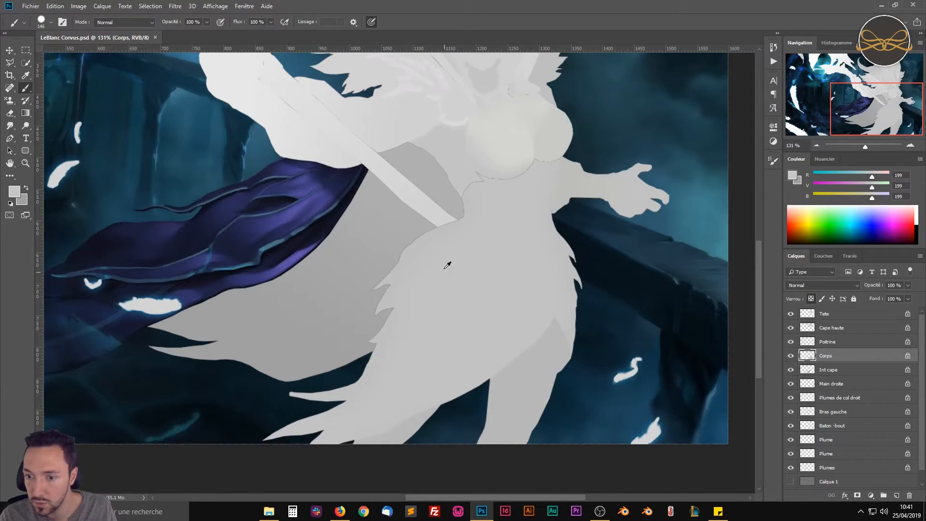
Lighten the skirt's trailing feathers on Corps with a soft 146 px brush and save the document.
mouse_move(444, 269)
left_mouse_down()
mouse_move(446, 352)
mouse_move(463, 128)
left_mouse_up()
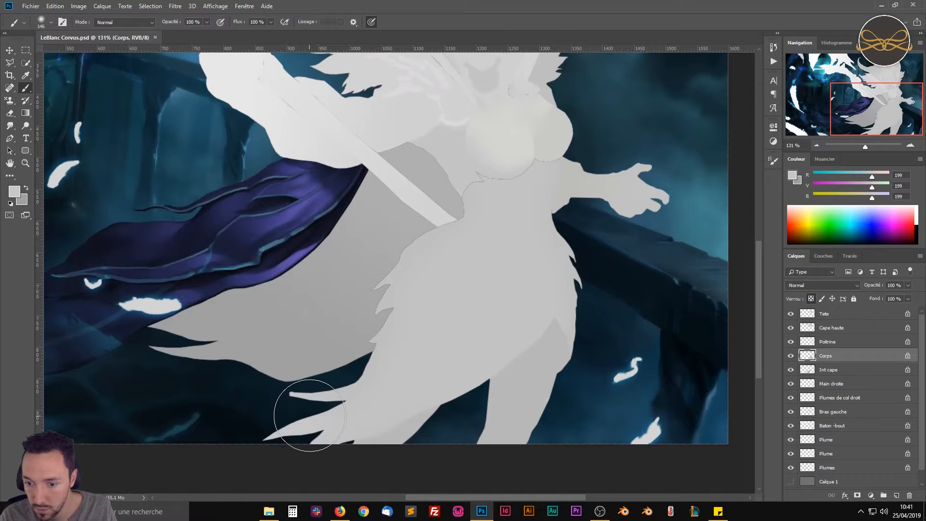
mouse_move(309, 415)
left_mouse_down()
mouse_move(320, 412)
mouse_move(318, 422)
left_mouse_up()
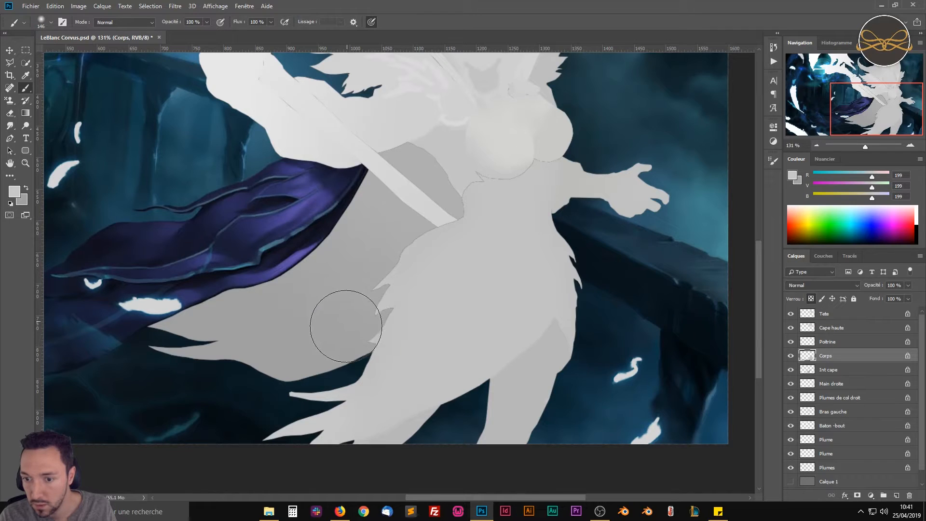
key("ctrl+s")
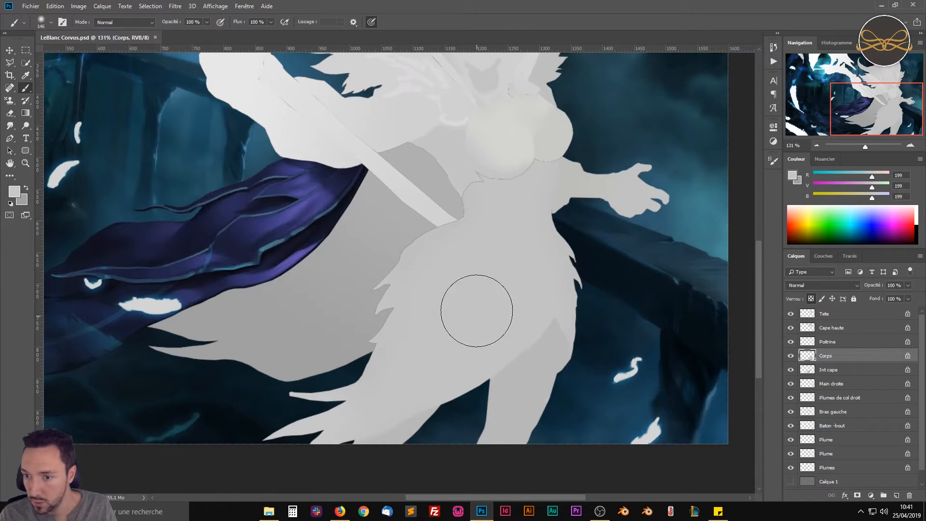
Start a Polygonal Lasso outline of the purple cape at the staff and trace its upper edge towards the thin strand.
scroll(385, 316, "up", 1)
mouse_move(224, 344)
left_mouse_down()
mouse_move(254, 338)
mouse_move(351, 362)
mouse_move(401, 360)
mouse_move(386, 361)
left_mouse_up()
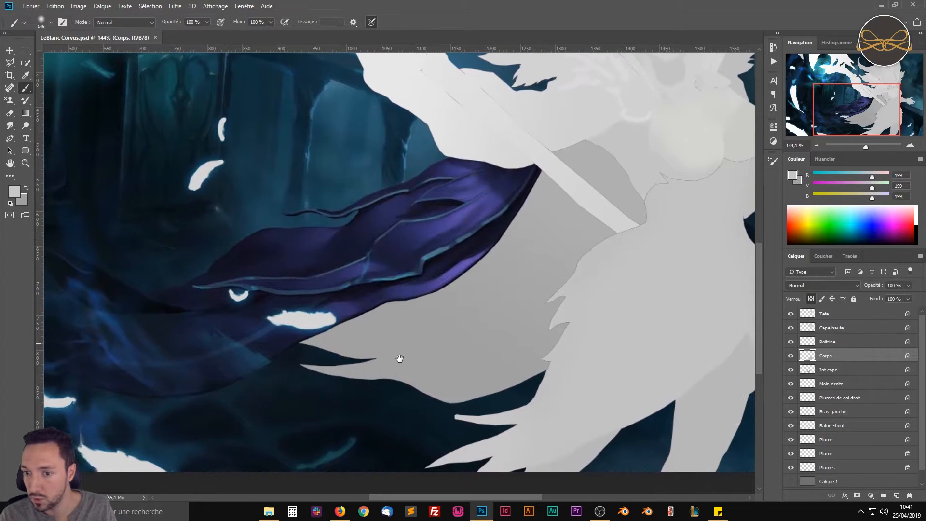
left_click_drag(280, 329, 375, 285)
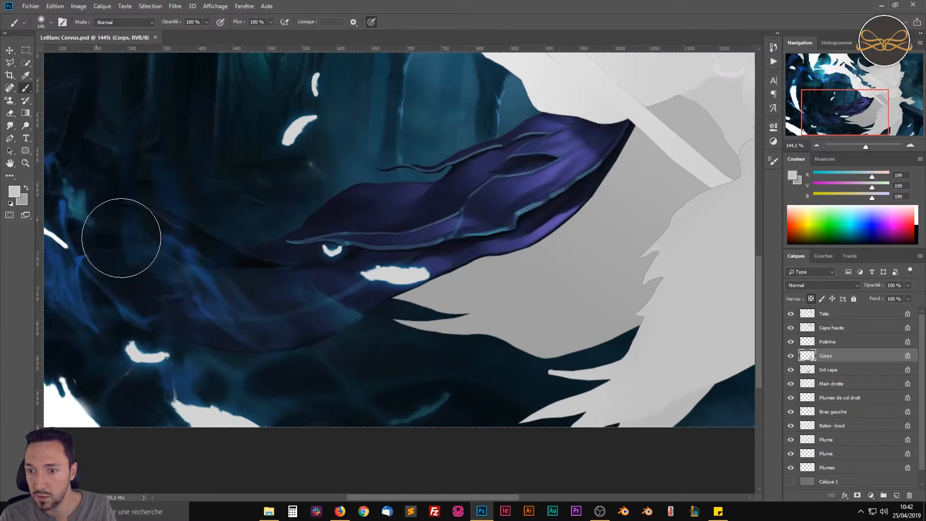
scroll(432, 235, "down", 5)
scroll(382, 316, "up", 5)
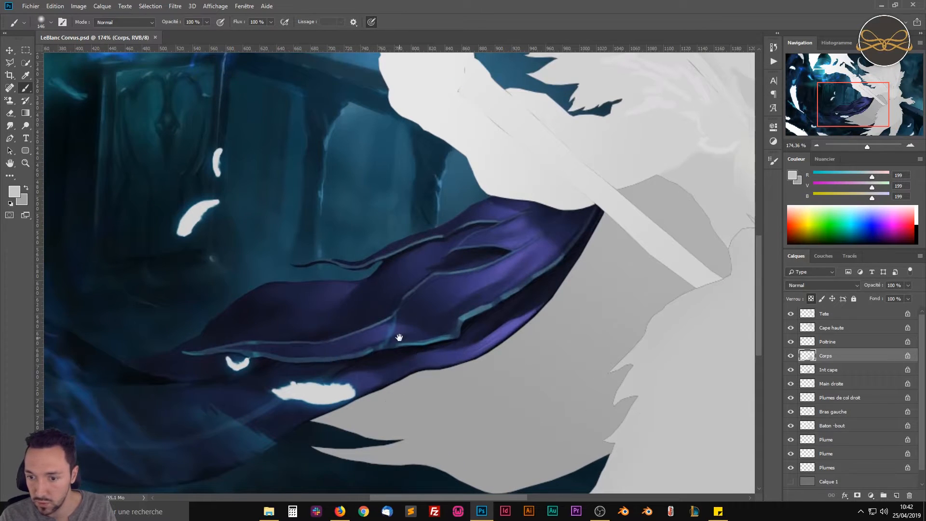
scroll(392, 331, "up", 2)
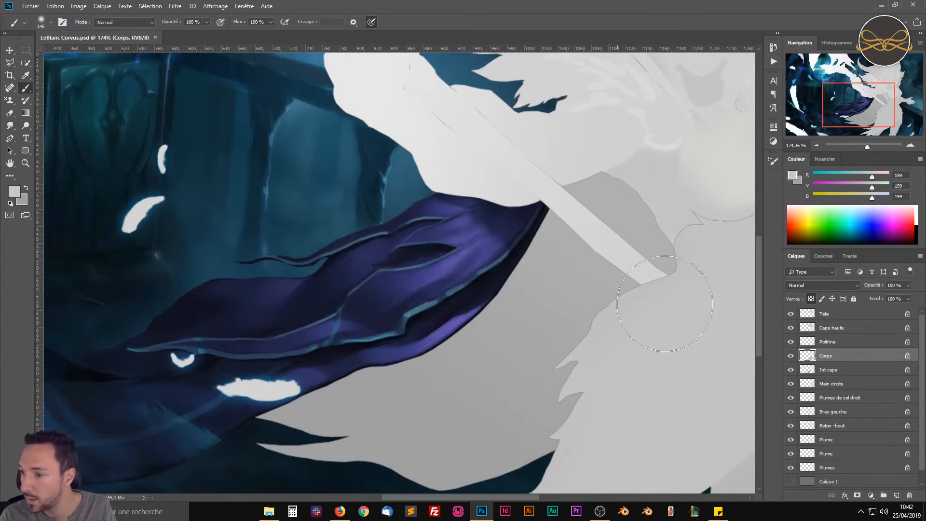
scroll(555, 219, "up", 4)
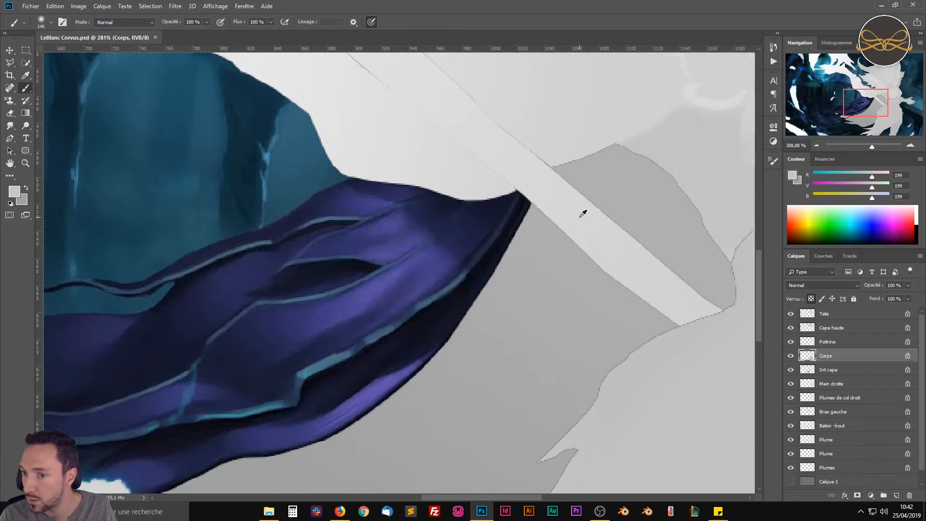
key("l")
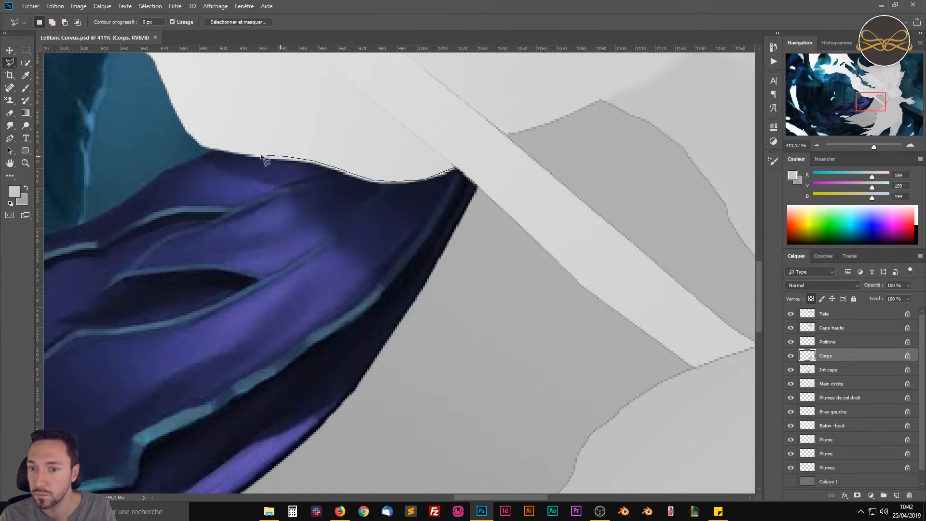
left_click(156, 175)
left_click(103, 211)
left_click_drag(103, 212, 444, 191)
left_click(420, 201)
left_click(391, 210)
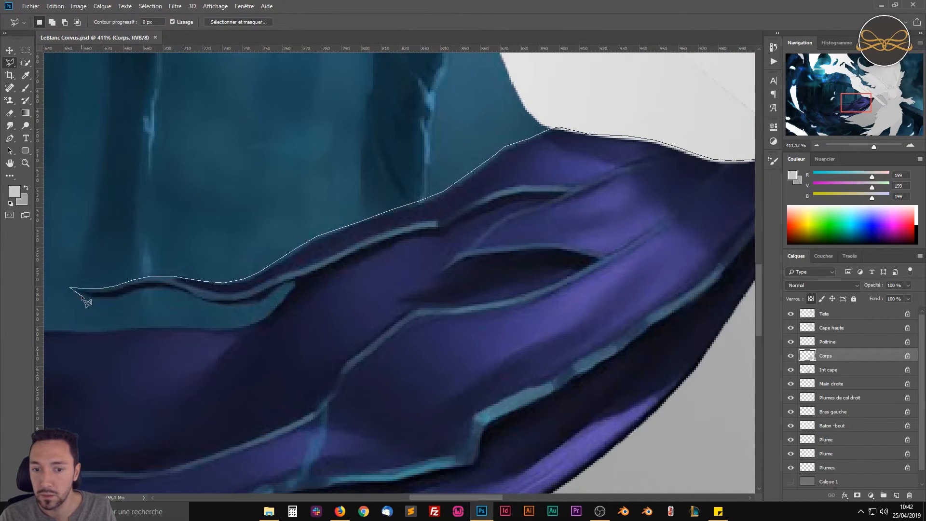
Continue the lasso outline around the thin strand's tip and back along the gap to the cape's main upper edge.
left_click(246, 322)
left_click(228, 326)
left_click(210, 327)
left_click(175, 326)
left_click(152, 327)
left_click(128, 328)
left_click_drag(107, 330, 518, 294)
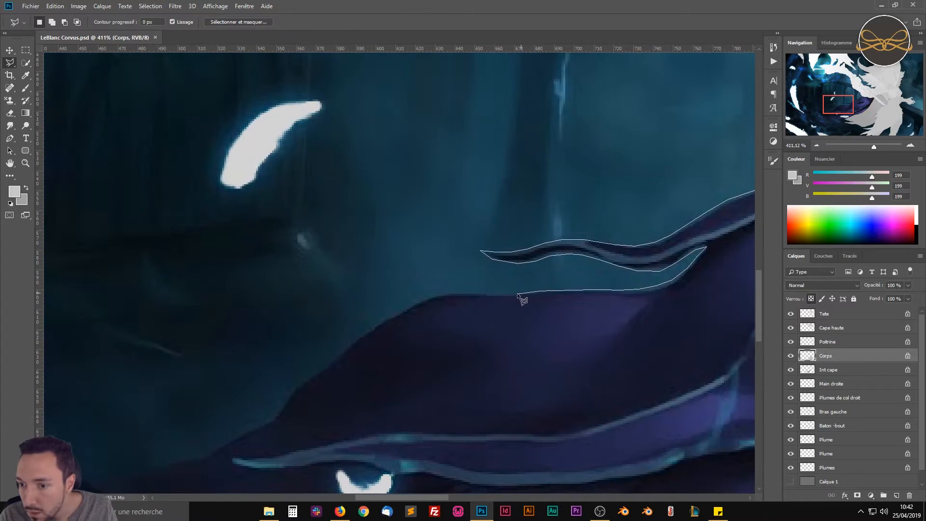
Extend the lasso outline down the cape's upper edge and across the dark fold to its far pointed tip.
left_click(209, 455)
left_click_drag(197, 459, 406, 373)
left_click(372, 380)
left_click(314, 387)
left_click(295, 387)
left_click_drag(281, 383, 539, 412)
left_click(443, 356)
left_click(417, 340)
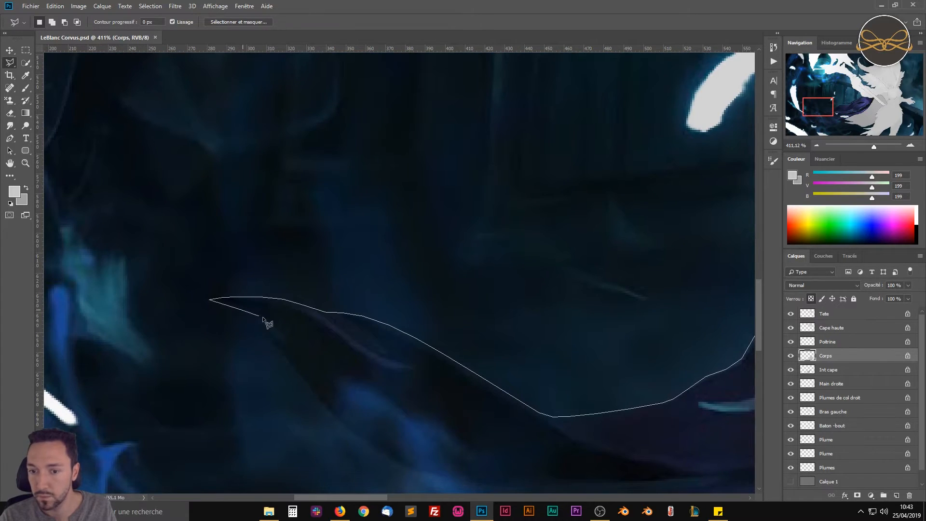
Trace the lasso outline around the dark tip and the long narrow gap between the cape's two trailing folds.
left_click(373, 450)
left_click_drag(435, 475, 363, 256)
left_click(409, 266)
left_click(664, 260)
left_click(470, 293)
left_click(283, 286)
left_click(136, 252)
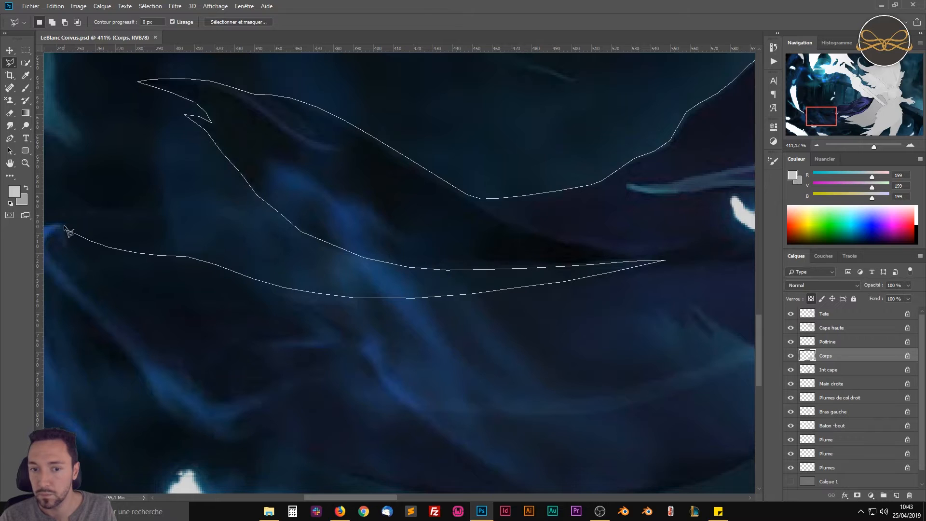
Trace the lasso outline around the lower fold's trailing tip and along the cape's lower edge to the gray body.
left_click_drag(69, 230, 330, 267)
left_click(254, 222)
left_click(268, 296)
left_click_drag(454, 454, 326, 225)
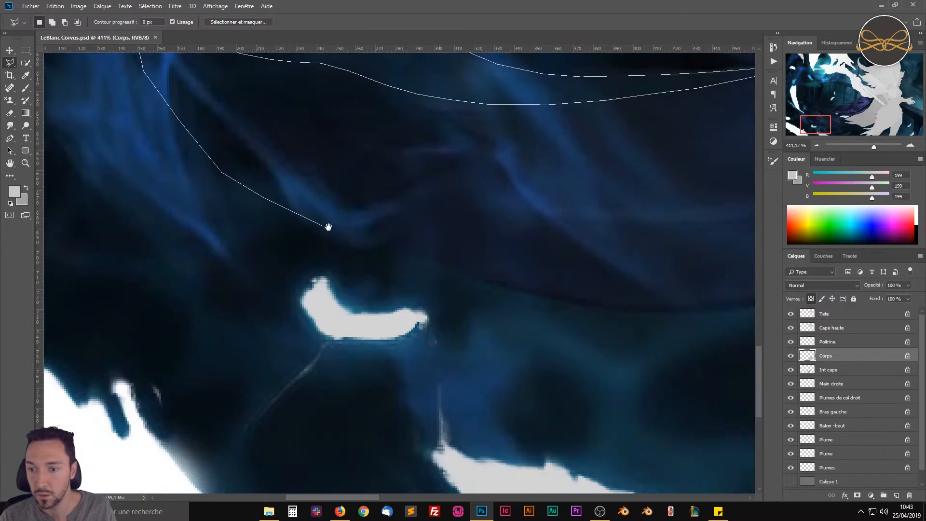
left_click(516, 296)
left_click_drag(716, 322, 305, 332)
left_click(450, 299)
left_click(650, 165)
left_click_drag(715, 147, 227, 358)
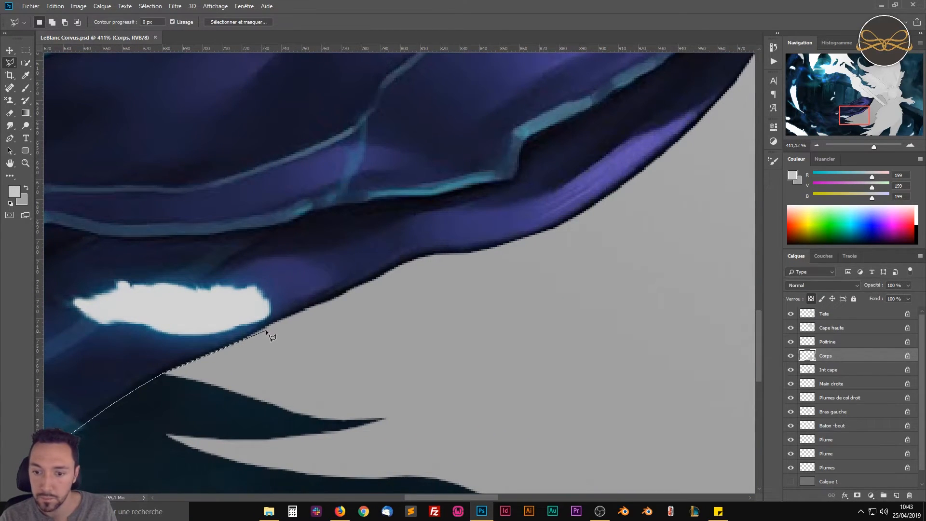
Continue the outline along the cape's border with the gray body up to the staff and close the selection.
left_click(539, 238)
left_click(566, 227)
left_click(593, 211)
left_click(672, 152)
left_click_drag(703, 121, 284, 365)
left_click(439, 122)
scroll(360, 366, "down", 13)
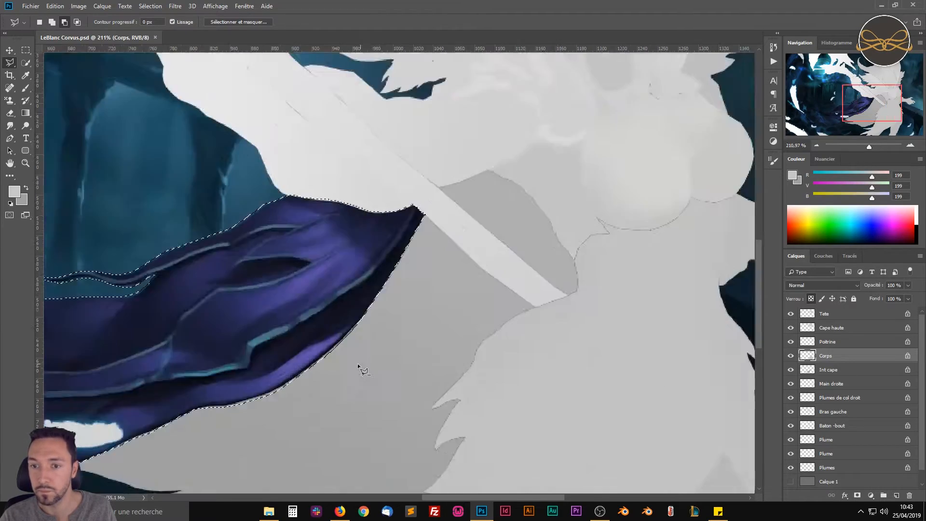
Add a new layer above Corps and name it Cape ext.
left_click_drag(406, 475, 621, 364)
left_click(897, 496)
double_click(832, 357)
type("Cape ext")
key("Return")
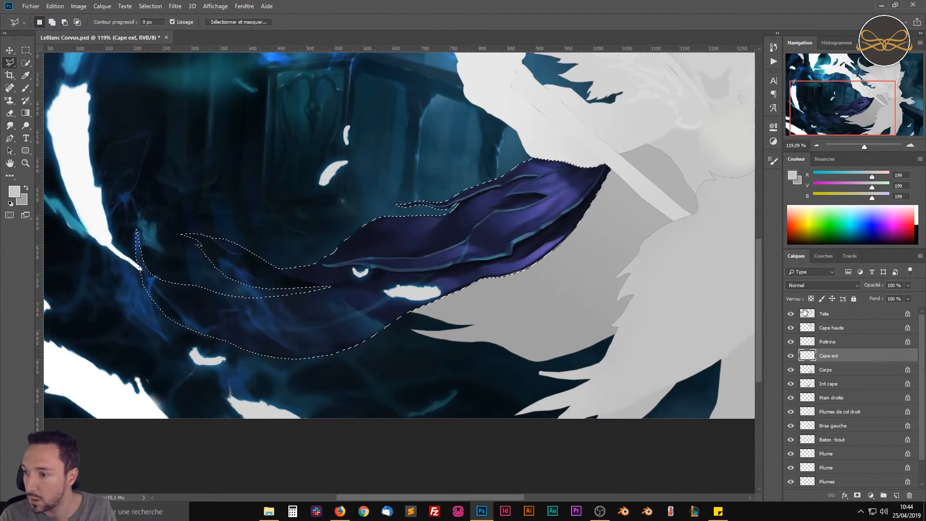
Set the foreground color to gray RGB 196, 194, 196 and fill the cape selection with it.
left_click(14, 191)
double_click(651, 321)
key("Down")
left_click(690, 222)
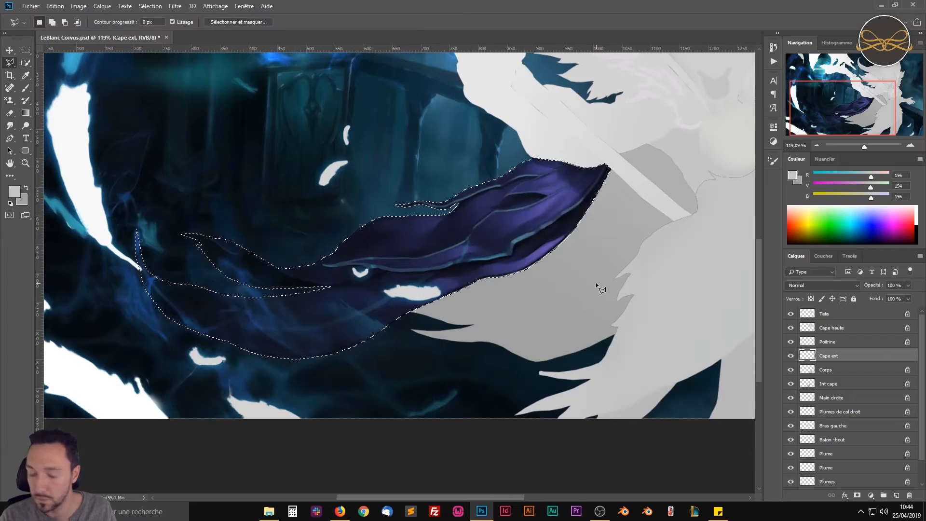
key("alt+BackSpace")
Apply a foreground-to-transparent gradient in gray RGB 204, 202, 204 across the cape, from its trailing folds towards the body.
left_click(14, 191)
double_click(647, 324)
key("Up")
key("Up")
key("Up")
left_click(682, 222)
key("g")
left_click(71, 22)
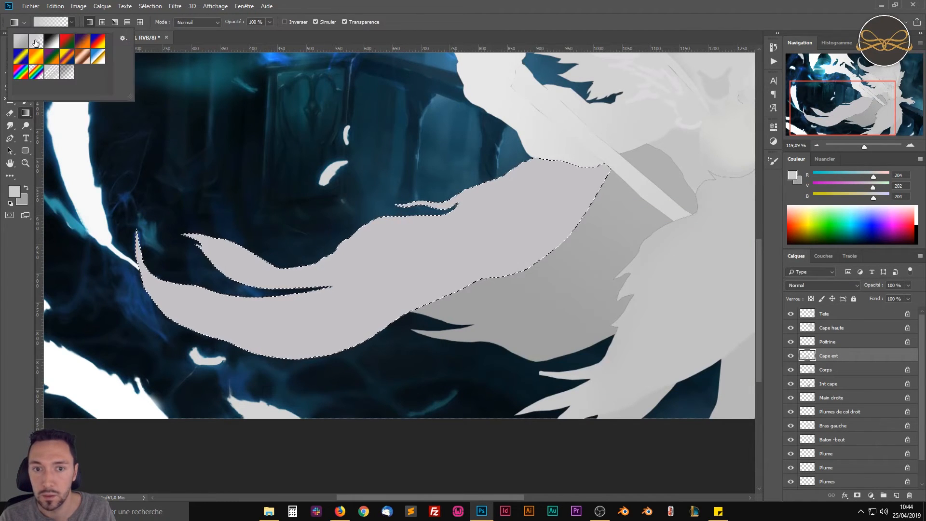
left_click(37, 41)
left_click_drag(252, 314, 507, 266)
Deselect the cape and save the document.
key("ctrl+d")
scroll(505, 300, "down", 5)
key("ctrl+s")
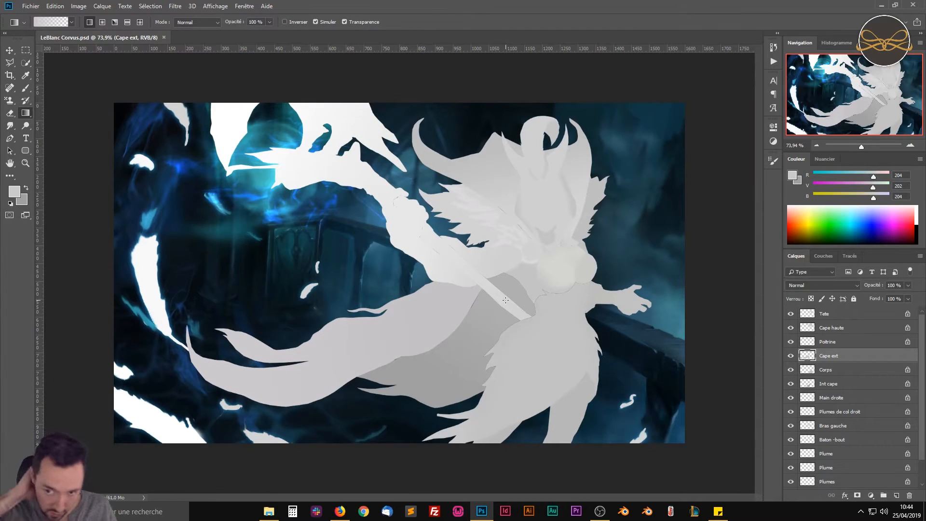
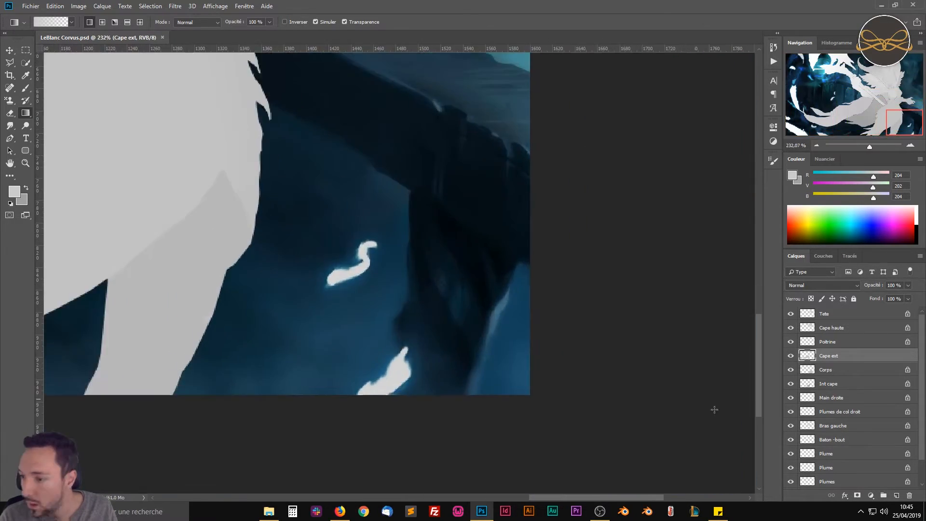
Rename the new layer below Plumes as Background.
double_click(827, 469)
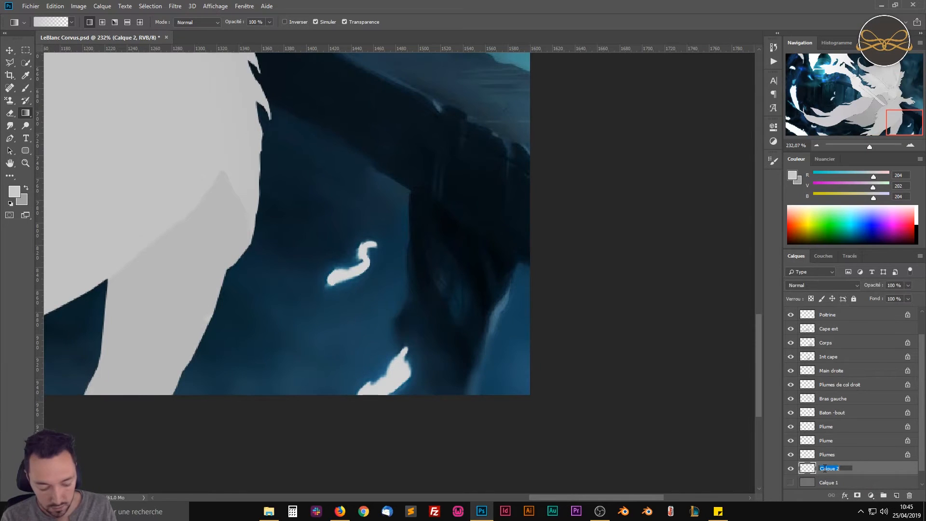
type("Background")
key("Return")
Outline the dark stone railing beside the character's legs with the Polygonal Lasso.
left_click(407, 326)
left_click(404, 260)
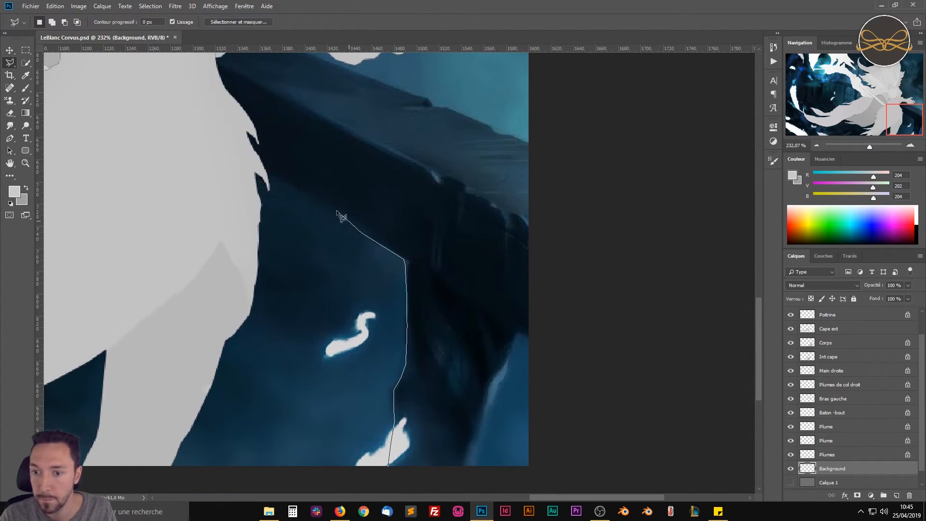
left_click(338, 185)
left_click(537, 275)
left_click(619, 311)
left_click_drag(619, 311, 586, 97)
left_click(609, 279)
left_click(576, 290)
scroll(444, 283, "up", 4)
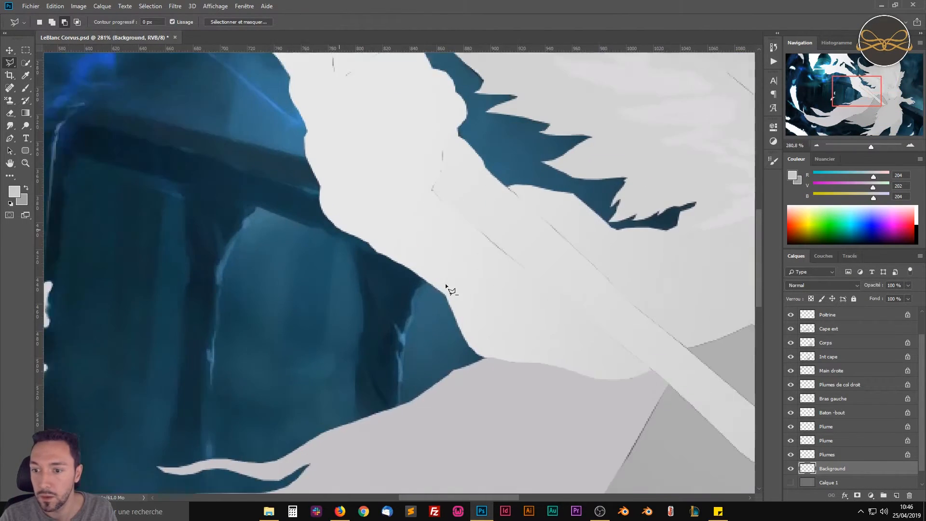
Start a lasso outline of the background arcade beside the staff, tracing the first pillar and the arched opening next to it.
left_click(433, 280)
left_click(416, 290)
left_click(404, 336)
left_click(398, 428)
left_click(350, 443)
left_click(336, 236)
left_click(239, 201)
left_click(199, 335)
left_click(188, 393)
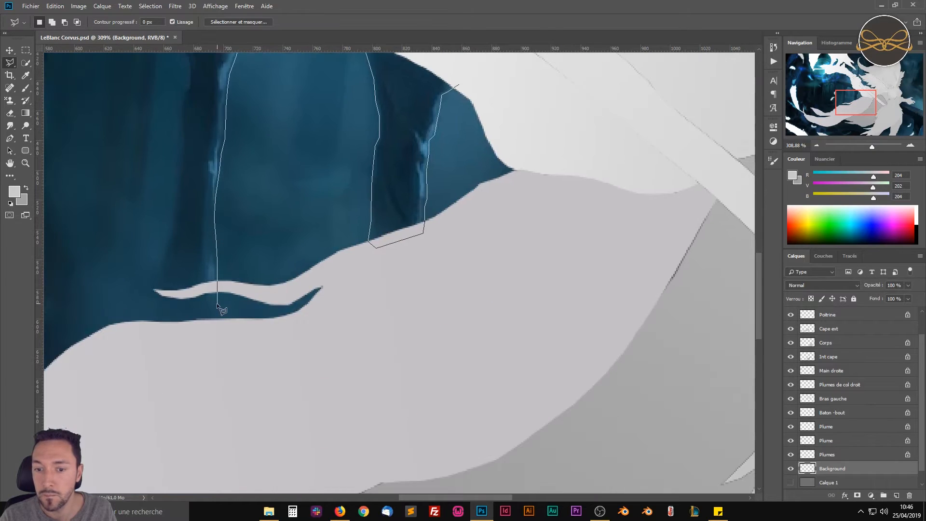
Trace the outline around the second pillar and next opening, down the large wall's edge and along its base behind the cape.
left_click(223, 323)
left_click(173, 336)
left_click(219, 172)
left_click_drag(125, 140, 331, 210)
left_click(298, 264)
left_click(326, 369)
left_click(308, 439)
left_click_drag(307, 439, 621, 422)
left_click(362, 445)
left_click(210, 389)
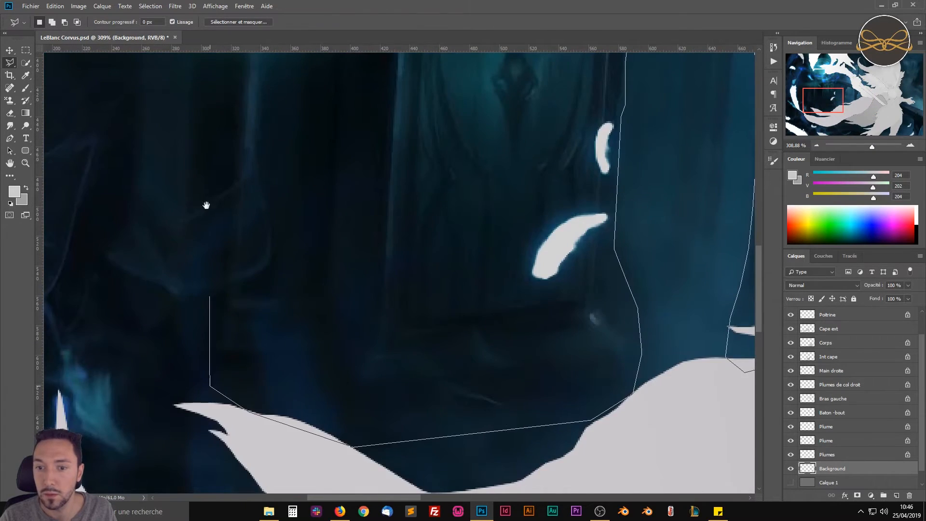
Extend the outline up the wall's far edge and across the image's upper border, removing misplaced points.
mouse_move(207, 205)
left_mouse_down()
mouse_move(246, 170)
mouse_move(238, 459)
left_mouse_up()
left_click(257, 316)
left_click_drag(675, 72, 194, 72)
left_click(208, 72)
left_click(268, 363)
mouse_move(254, 396)
left_mouse_down()
mouse_move(465, 281)
mouse_move(437, 405)
left_mouse_up()
key("BackSpace")
key("BackSpace")
left_click(471, 99)
left_click(404, 360)
left_click_drag(403, 360, 399, 93)
left_click_drag(357, 156, 585, 346)
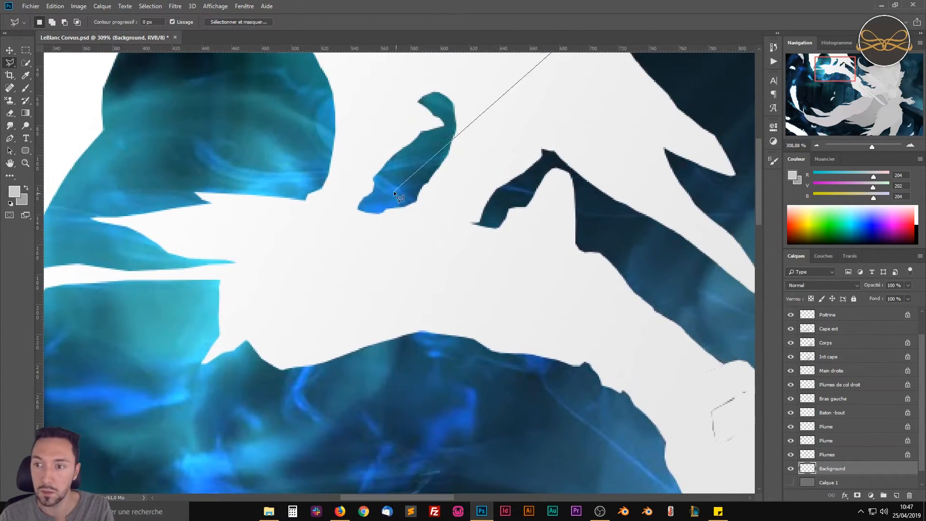
Bring the outline down the wall's near edge, follow the arcade's sloping upper edge to the staff, and close the selection.
left_click_drag(434, 157, 589, 239)
left_click_drag(574, 410, 448, 133)
left_click(447, 244)
left_click(483, 269)
left_click(490, 277)
left_click(690, 327)
left_click_drag(735, 337, 278, 137)
left_click(492, 230)
scroll(492, 230, "down", 6)
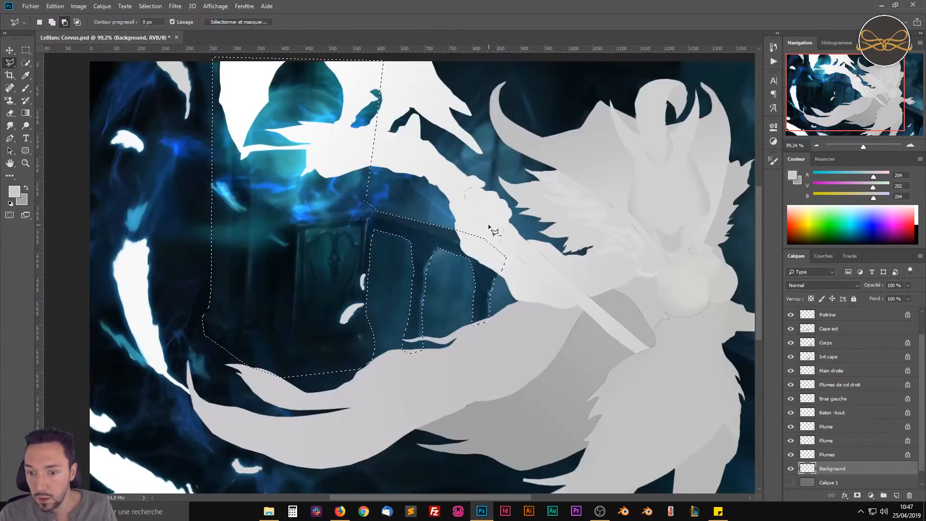
Add the stone railing to the selection, tracing its post and underside up to the character's hip.
scroll(448, 252, "down", 3)
scroll(603, 362, "up", 4)
left_click_drag(675, 434, 439, 343)
scroll(569, 441, "up", 4)
left_click(336, 394, "shift")
left_click(337, 374)
left_click(335, 316)
left_click(348, 186)
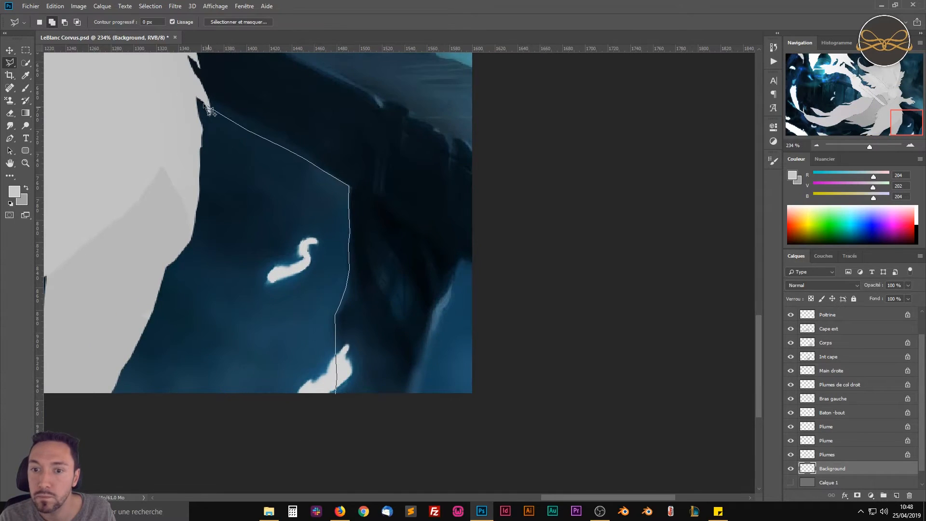
left_click_drag(210, 114, 273, 364)
left_click(248, 201)
Trace the railing's upper edge out past the canvas, return along the post's far side, and close the added selection.
left_click(539, 315)
left_click_drag(579, 416, 523, 135)
left_click(515, 301)
left_click(427, 368)
left_click(387, 380)
left_click(343, 363)
scroll(387, 379, "down", 6)
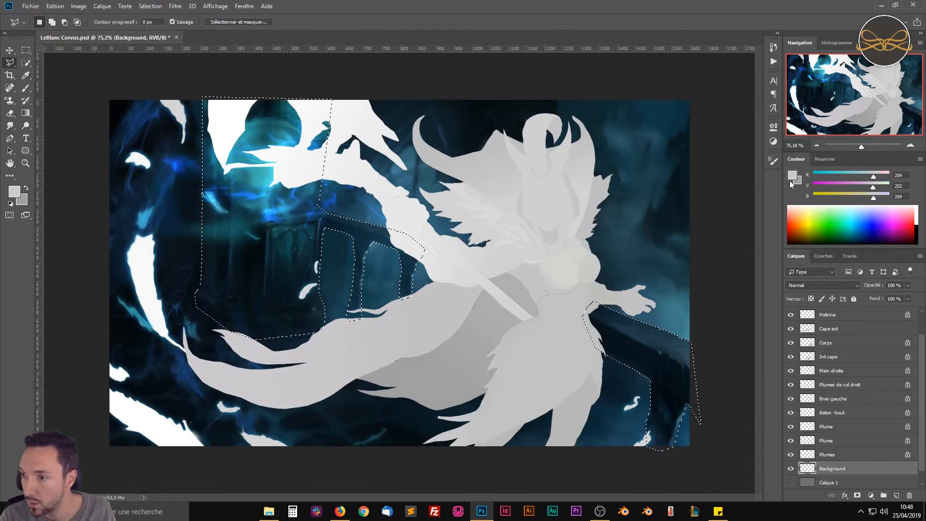
Fill the selected wall and railing with gray RGB 115, 115, 115 on the Background layer and deselect.
left_click(14, 191)
left_click(473, 273)
double_click(645, 324)
key("Return")
key("alt+BackSpace")
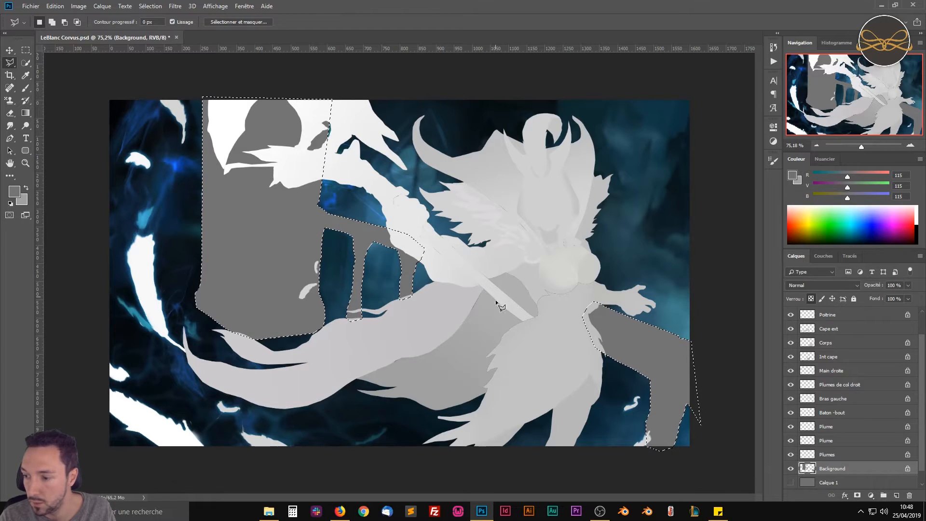
key("ctrl+d")
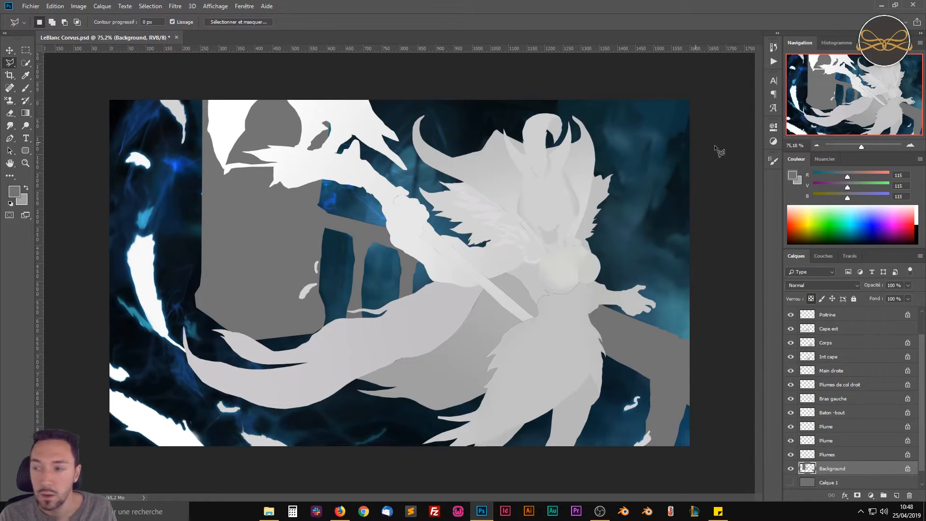
Shade the Background layer with a gradient in dark gray RGB 79, 79, 79 from the wall towards the railing, and save.
left_click(792, 175)
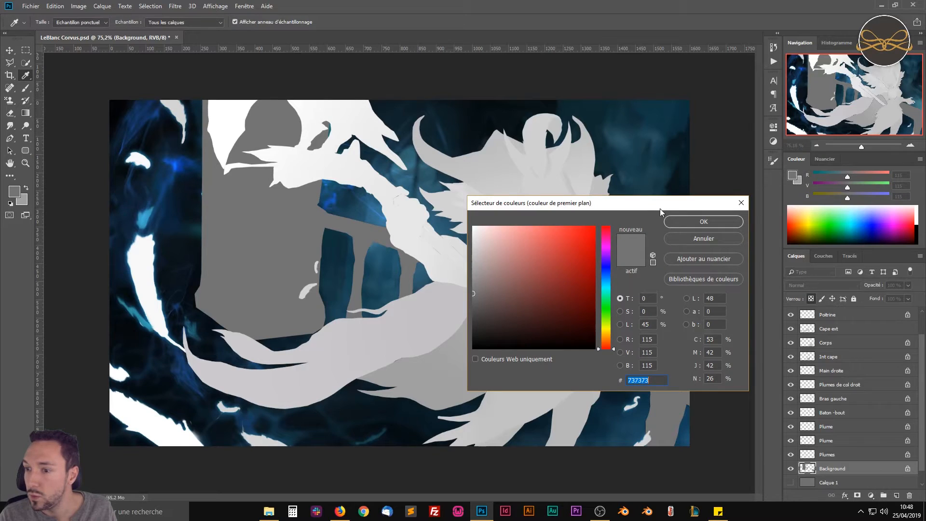
double_click(652, 327)
type("34")
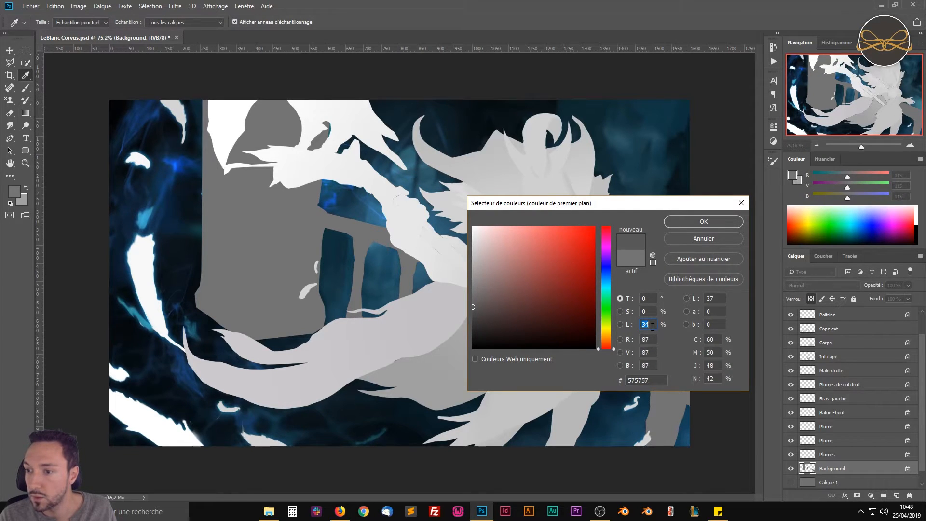
key("Return")
key("l")
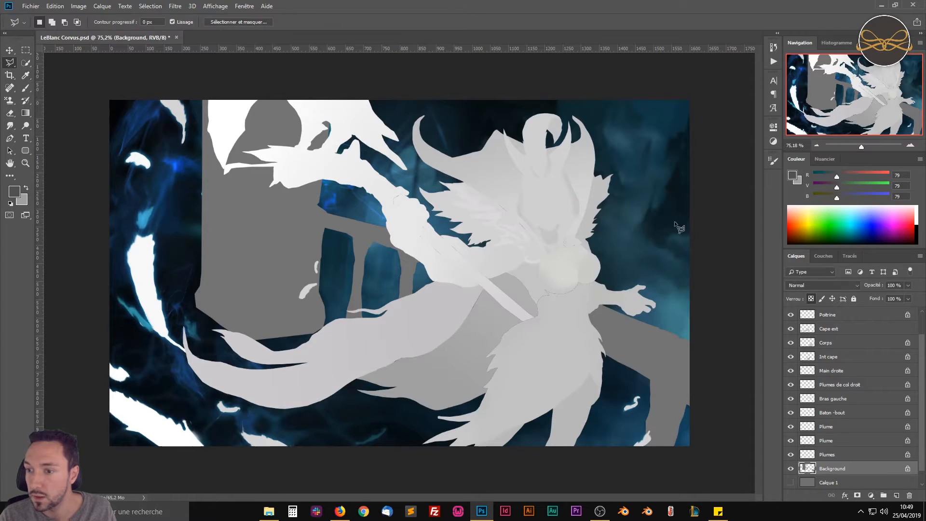
left_click(31, 112)
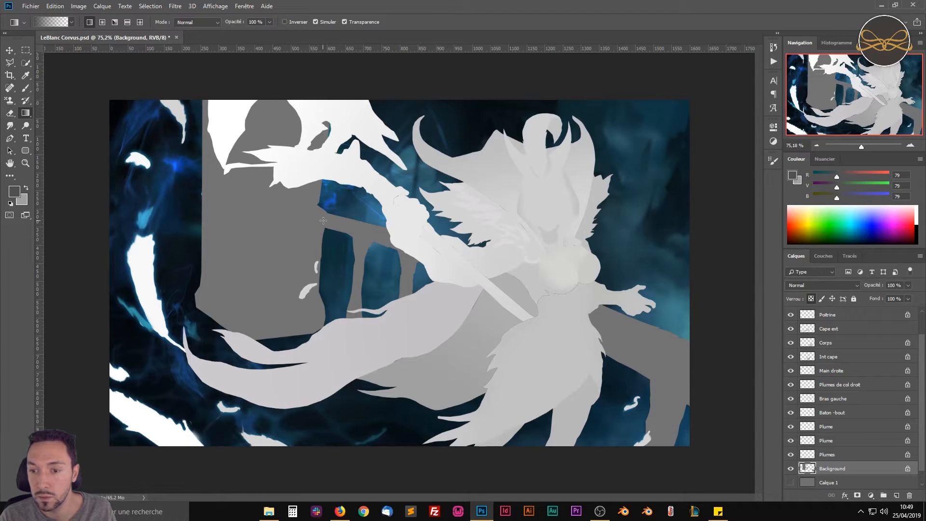
left_click_drag(369, 241, 581, 332)
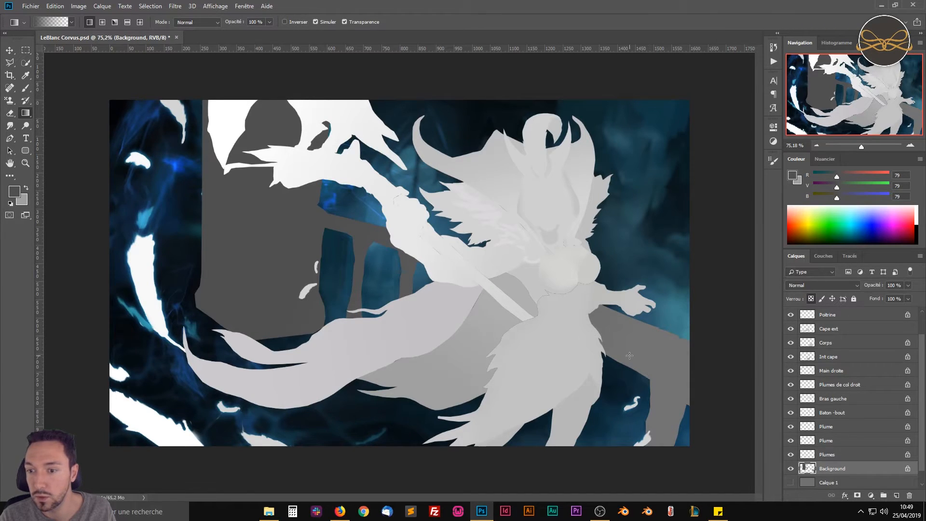
key("ctrl+z")
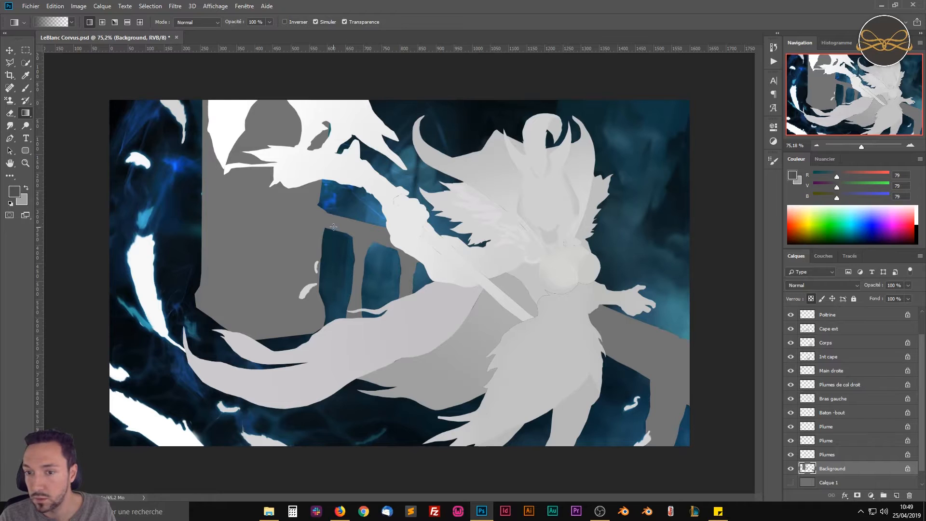
left_click_drag(348, 233, 669, 378)
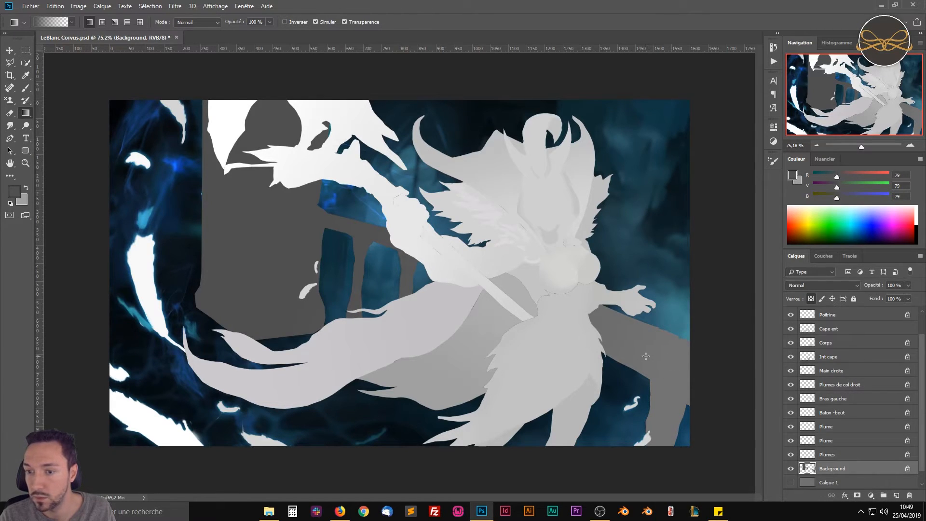
key("ctrl+s")
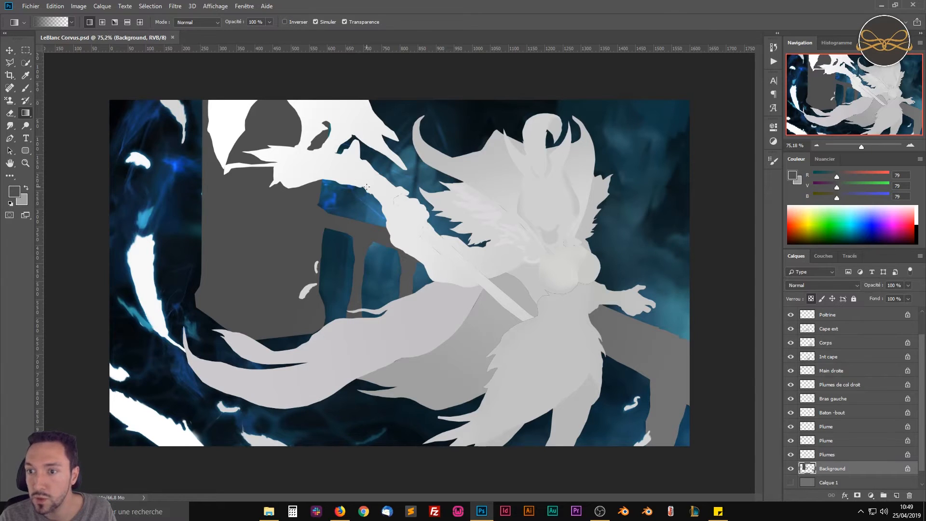
Add a new layer between Background and Calque 1, and show Calque 1.
left_click(840, 483)
left_click(898, 495)
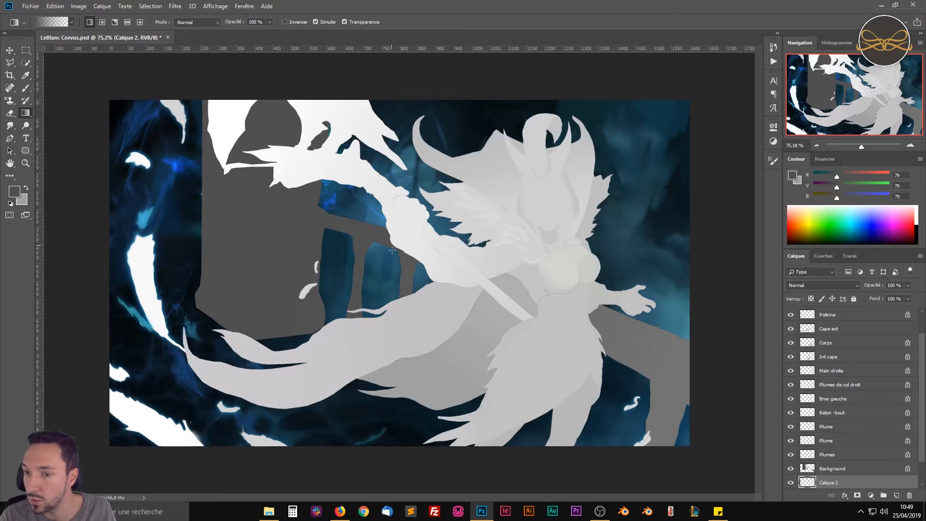
scroll(840, 432, "down", 1)
left_click(791, 469)
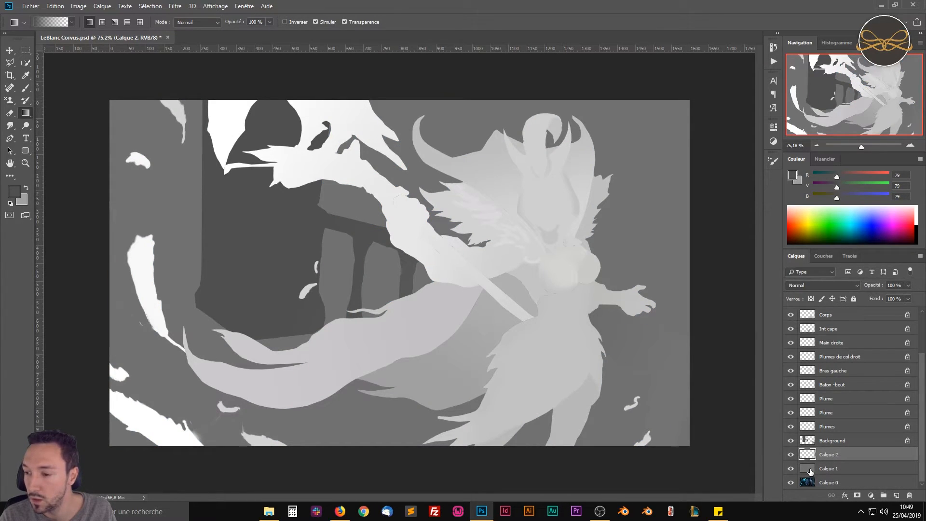
Fill Calque 1 with dark gray RGB 46, 46, 46 and hide that layer.
left_click(810, 471)
left_click(793, 175)
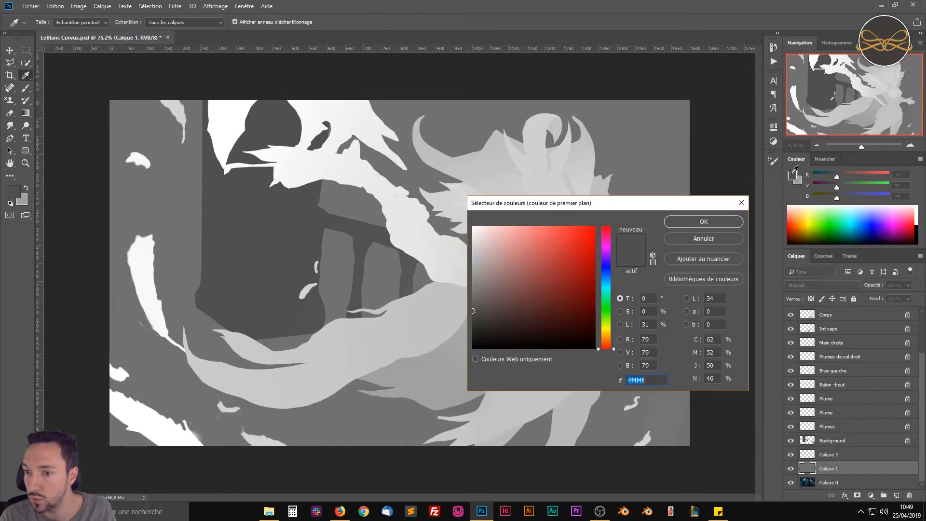
left_click(652, 325)
scroll(652, 324, "down", 13)
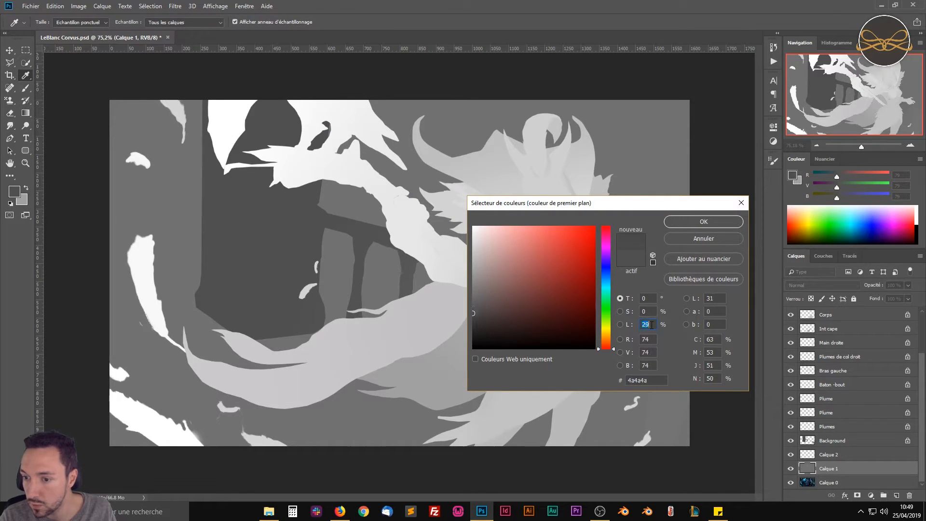
left_click(704, 222)
key("g")
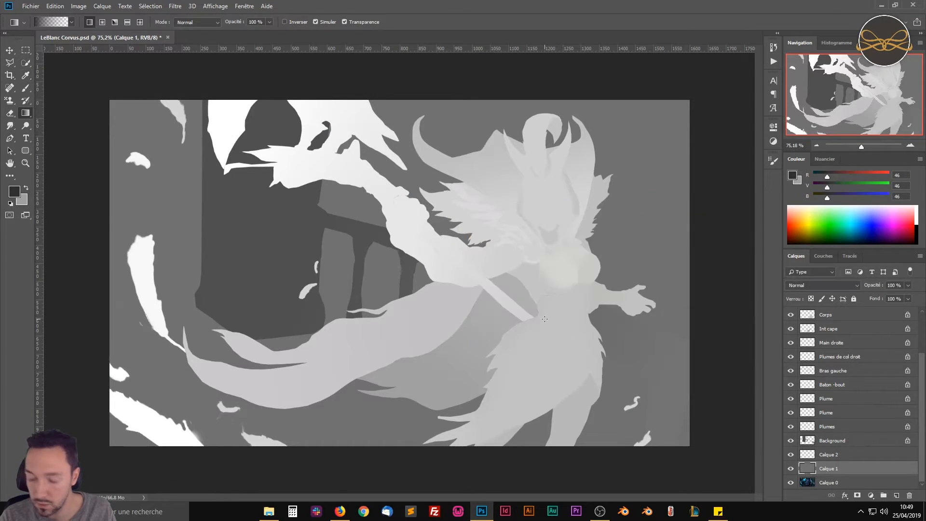
key("alt+BackSpace")
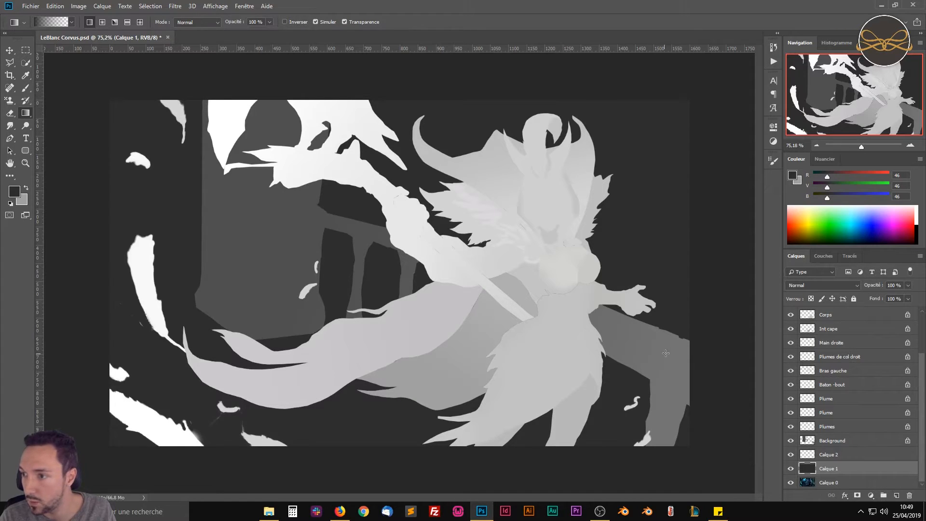
left_click(793, 469)
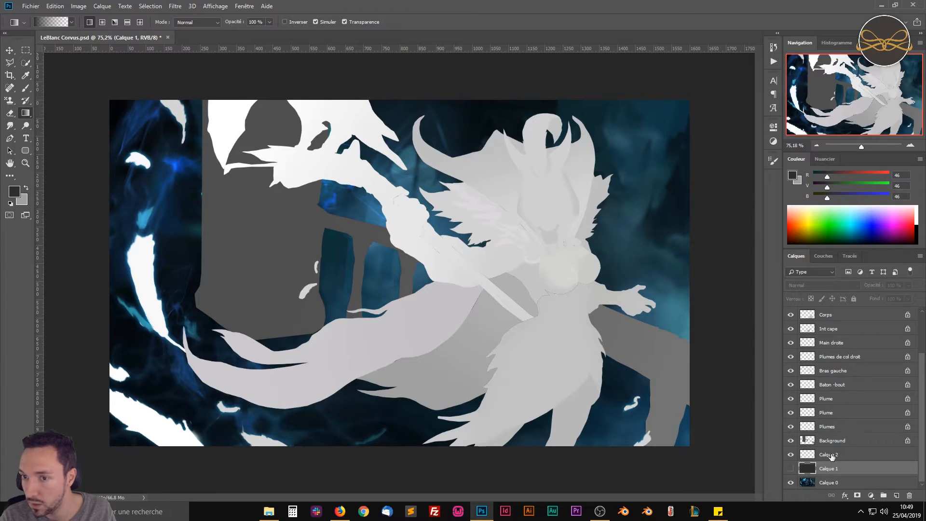
Rename the Calque 2 layer as Vitraille.
double_click(831, 455)
type("Vitraille")
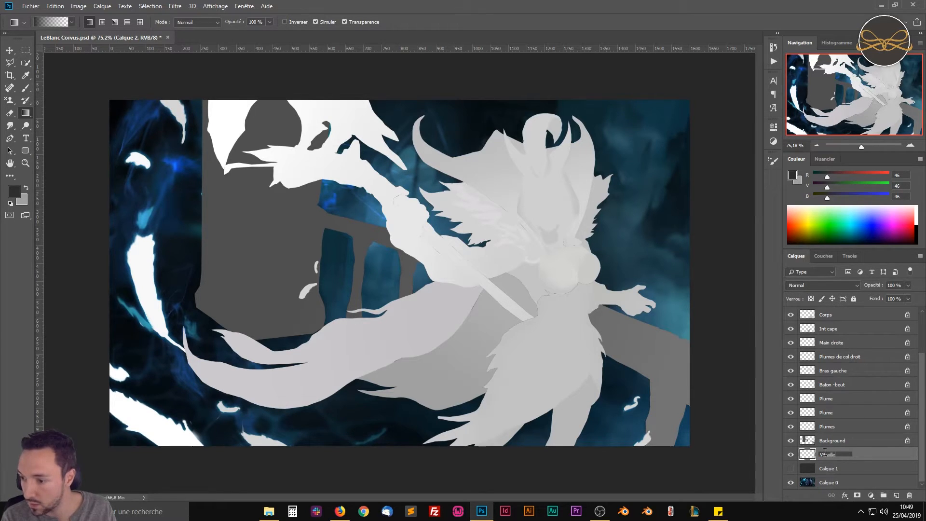
key("Return")
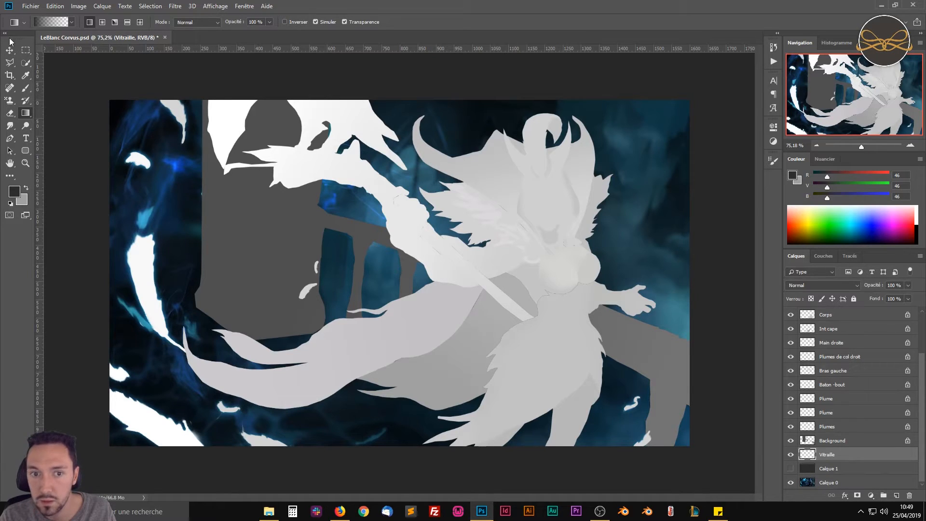
Select the stained-glass area behind the staff and railing with a polygonal lasso outline, extending past the canvas's upper edge.
left_click(9, 62)
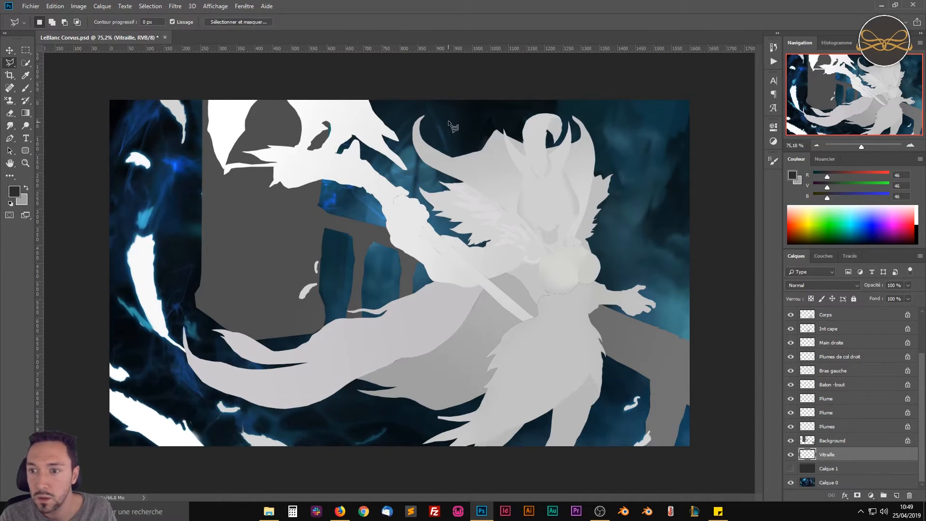
left_click(554, 92)
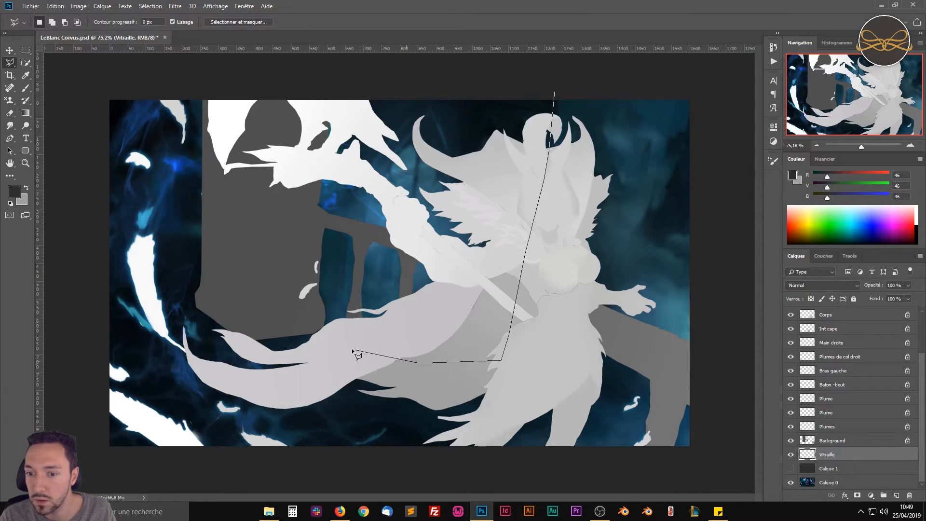
left_click(304, 323)
left_click(300, 210)
left_click(307, 135)
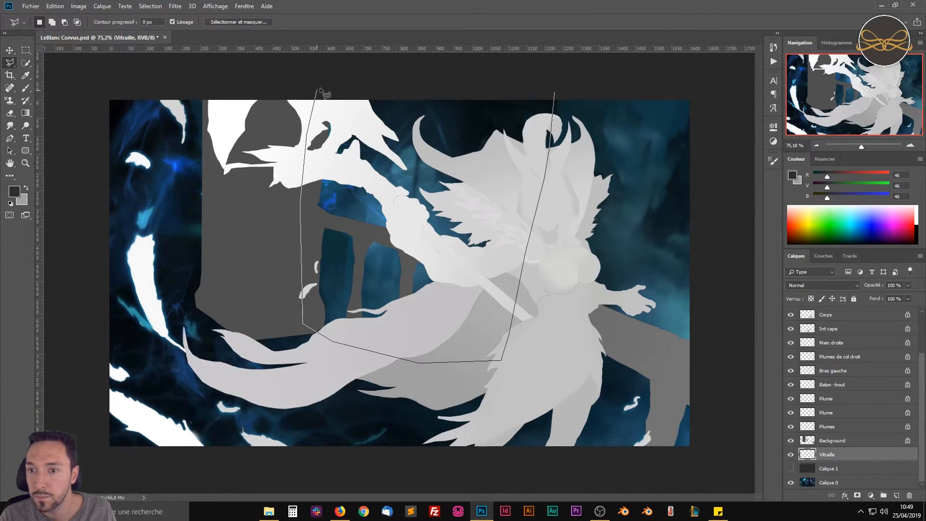
left_click(318, 88)
double_click(428, 84)
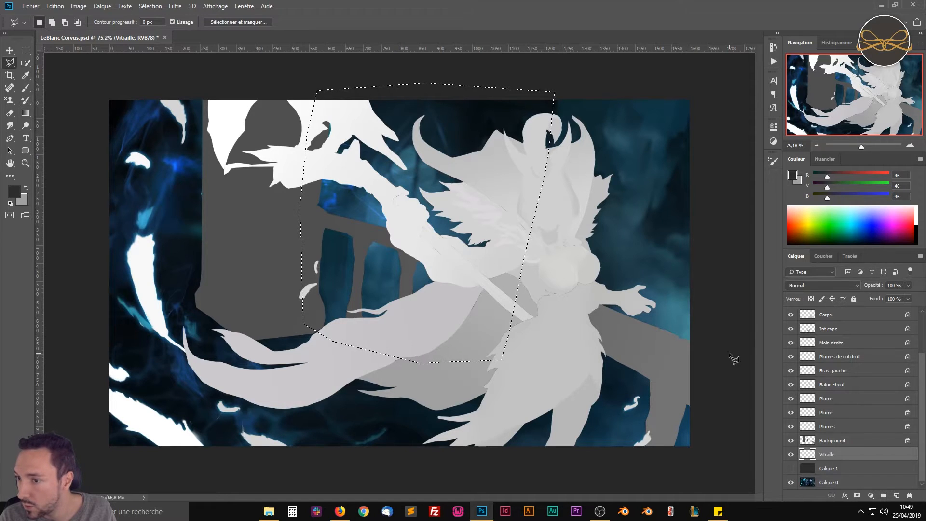
Fill the selected area on the Vitraille layer with dark gray RGB 46, 46, 46 and deselect.
left_click(844, 469)
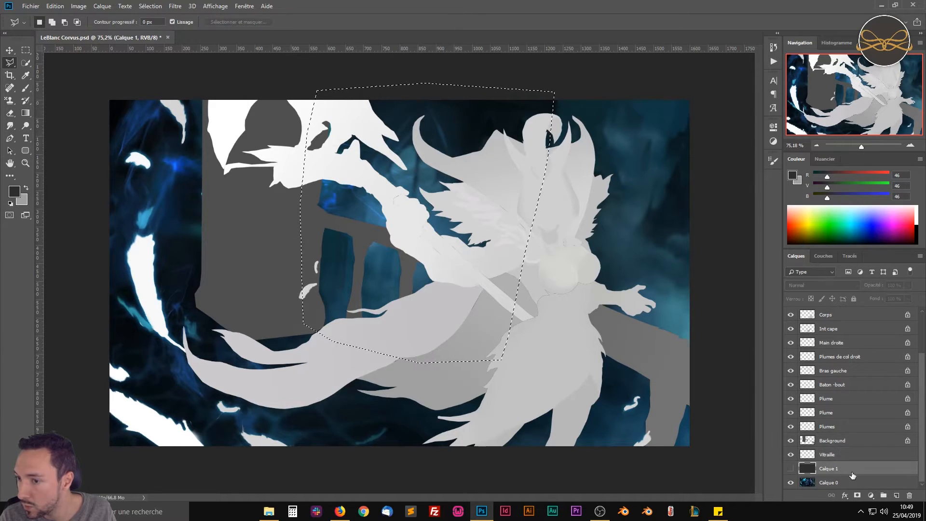
left_click(839, 454)
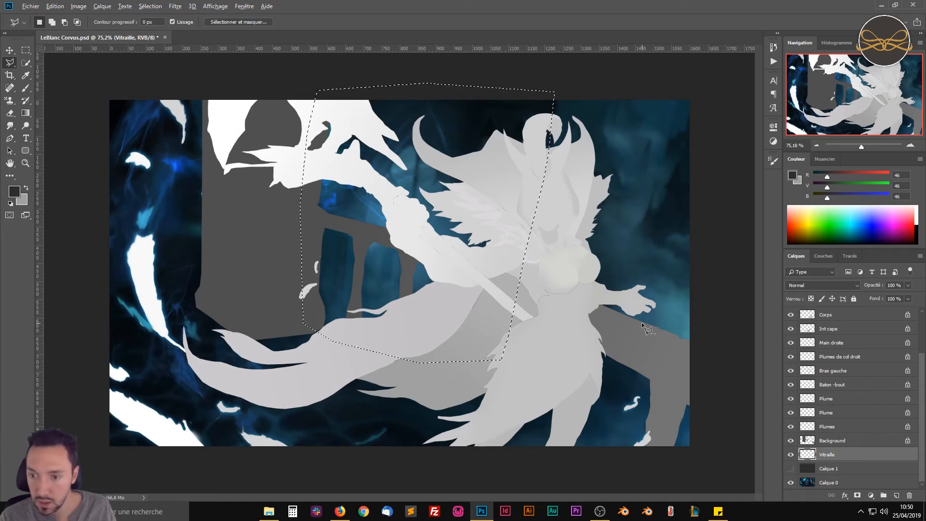
key("alt+BackSpace")
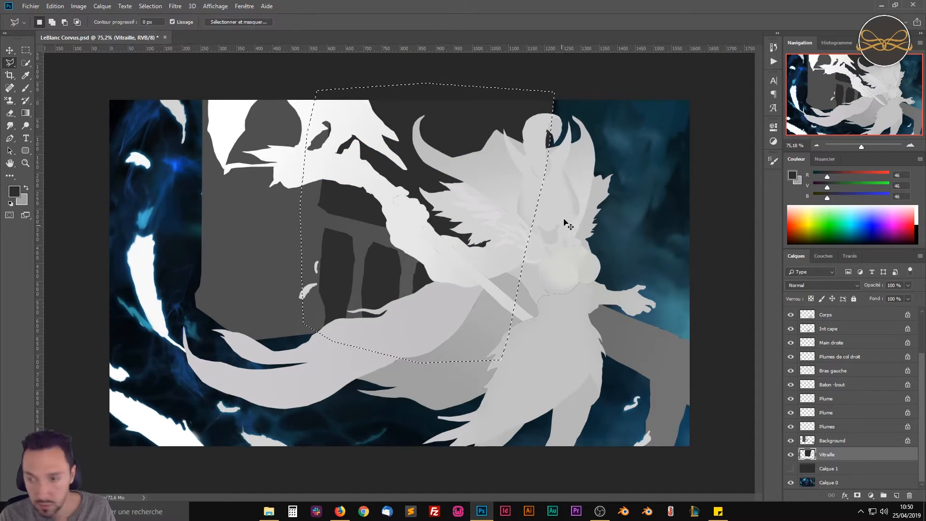
key("ctrl+d")
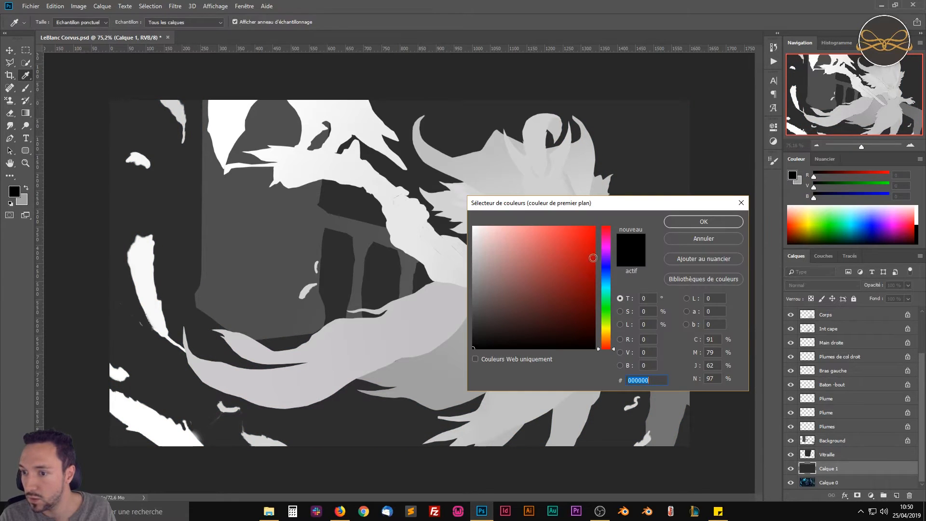
Shade Calque 1 with a radial gradient in dark gray RGB 23, 23, 23, from beside the figure's head towards the lower-left corner, and save.
left_click(473, 335)
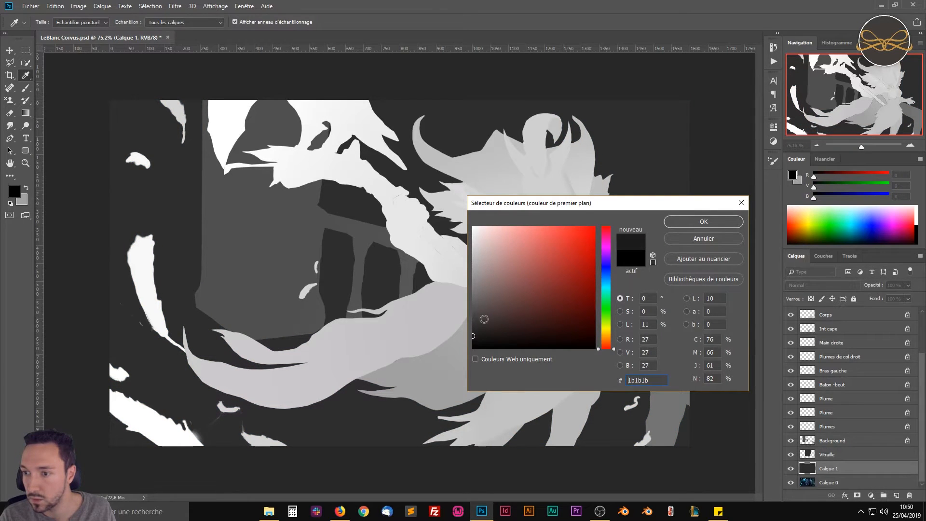
left_click(622, 145)
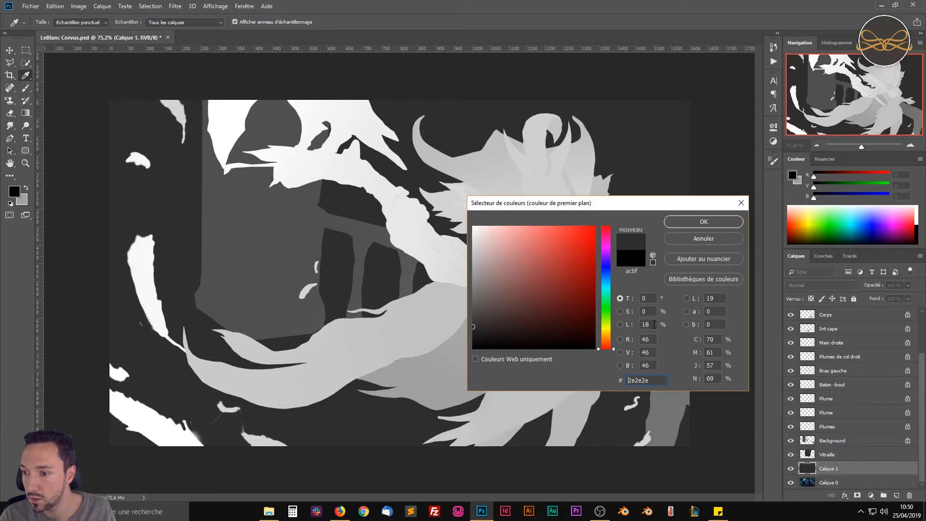
left_click(654, 324)
key("Down")
key("Down")
key("Down")
key("Down")
key("Down")
key("Down")
key("Down")
key("Down")
key("Down")
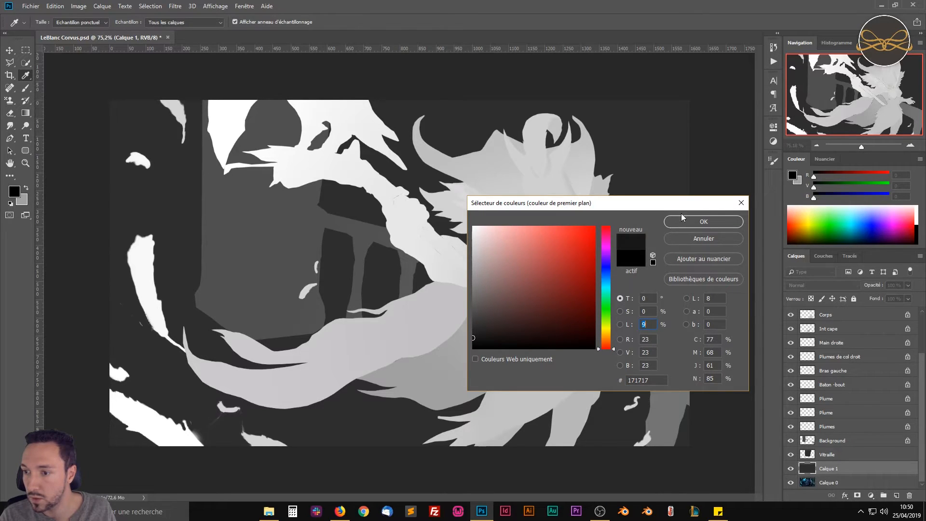
left_click(683, 220)
left_click(26, 114)
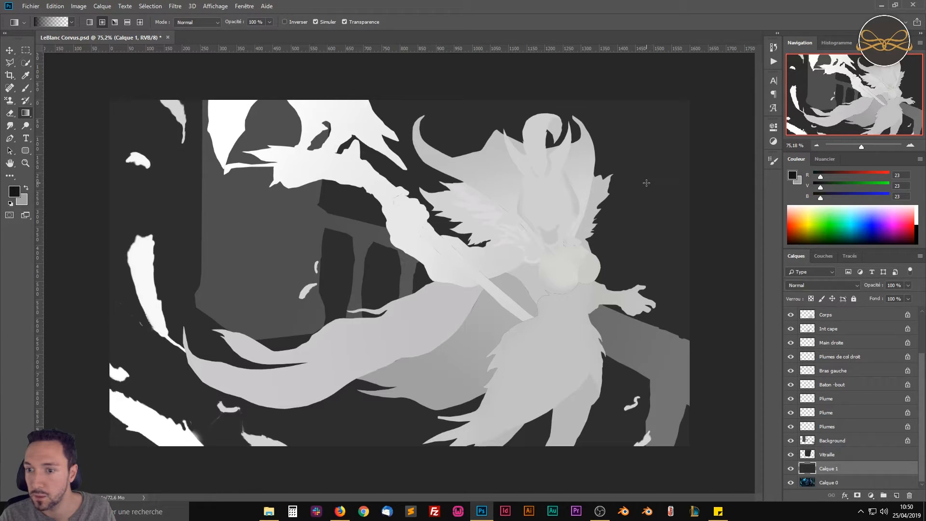
left_click_drag(646, 183, 214, 329)
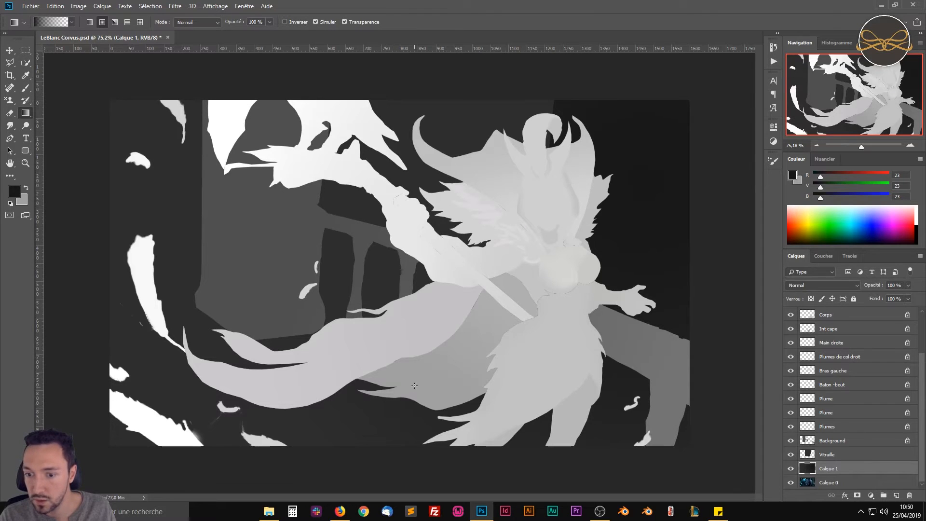
key("ctrl+z")
left_click_drag(633, 181, 102, 385)
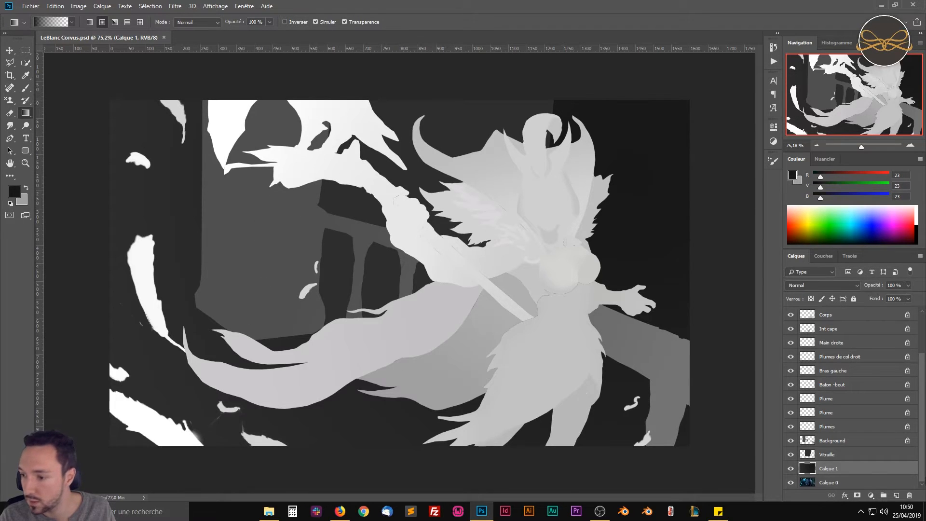
Lock the transparent pixels of the Vitraille layer and rename the Background layer as Pont passage.
left_click(828, 455)
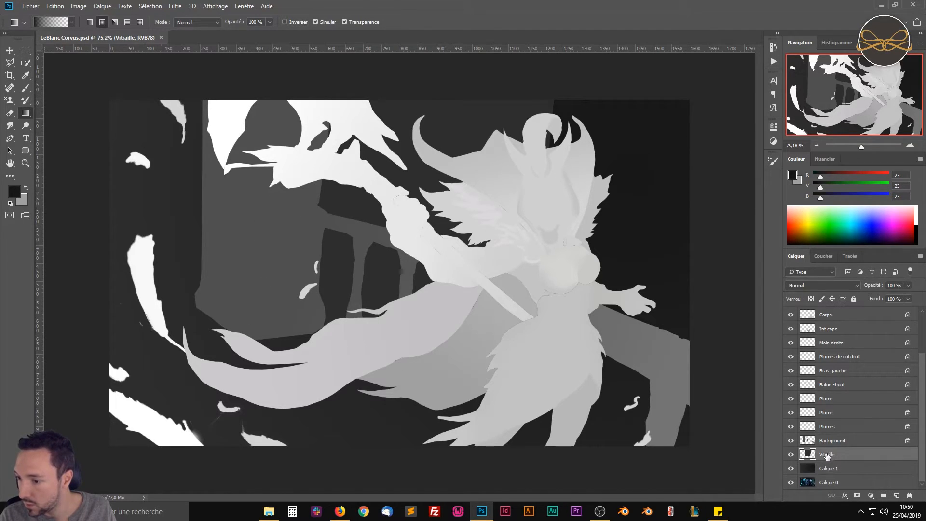
left_click(811, 298)
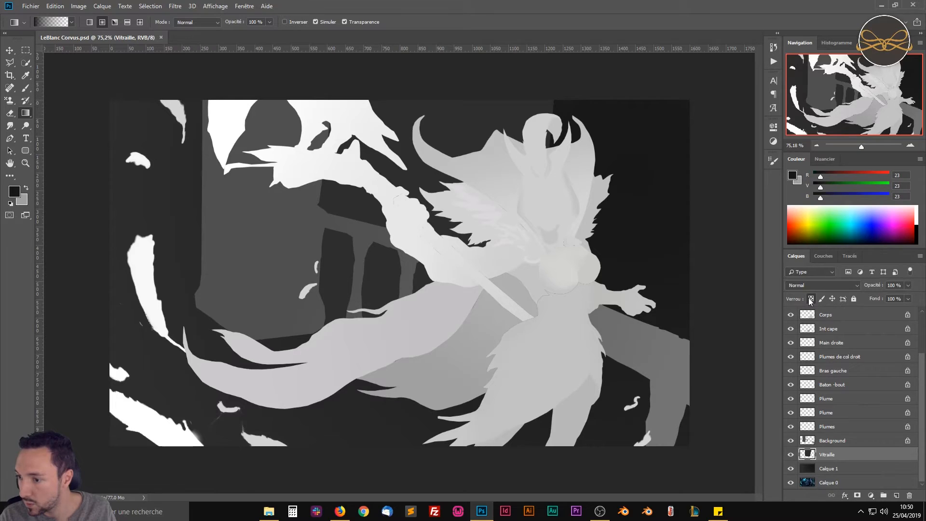
left_click(836, 443)
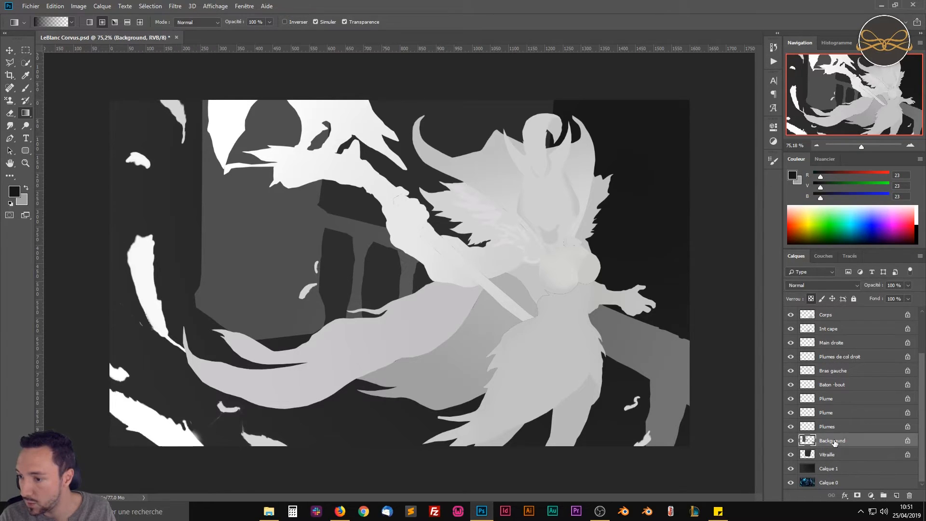
double_click(834, 441)
type("Pont")
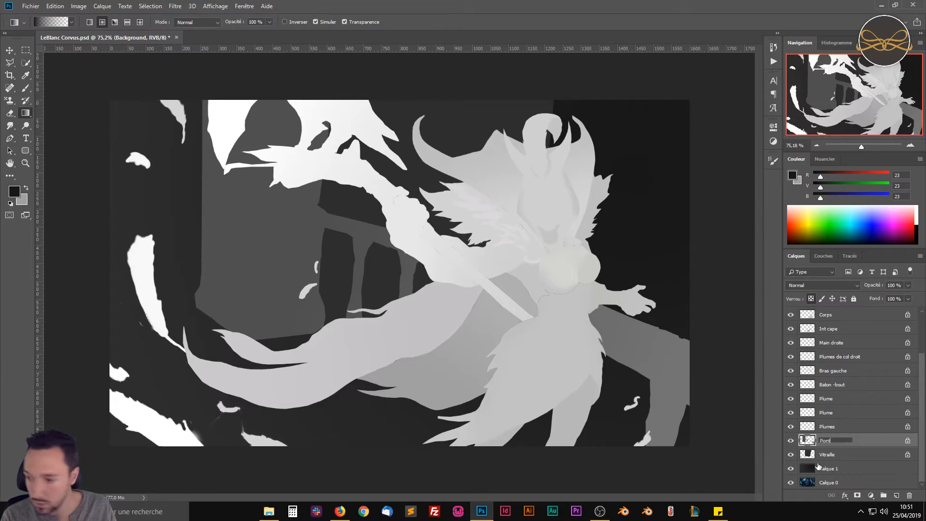
type(" pas")
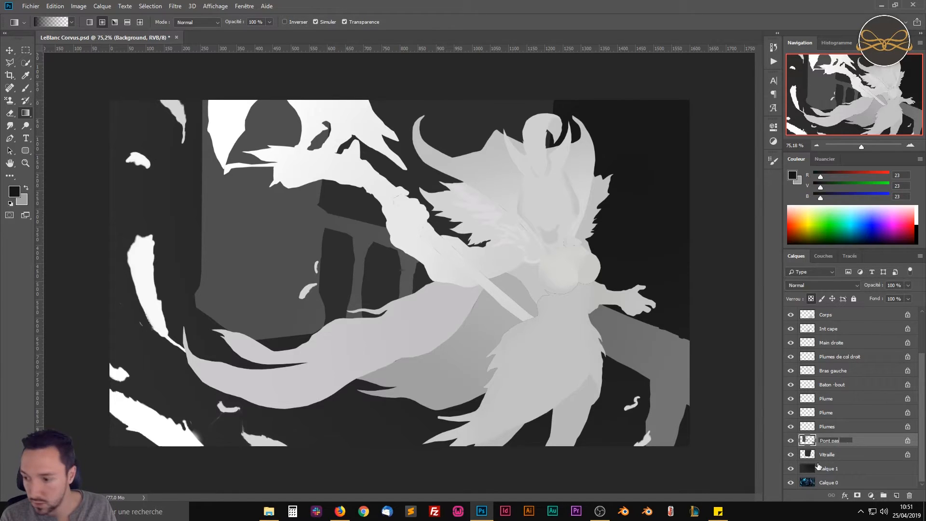
type("sage")
key("Return")
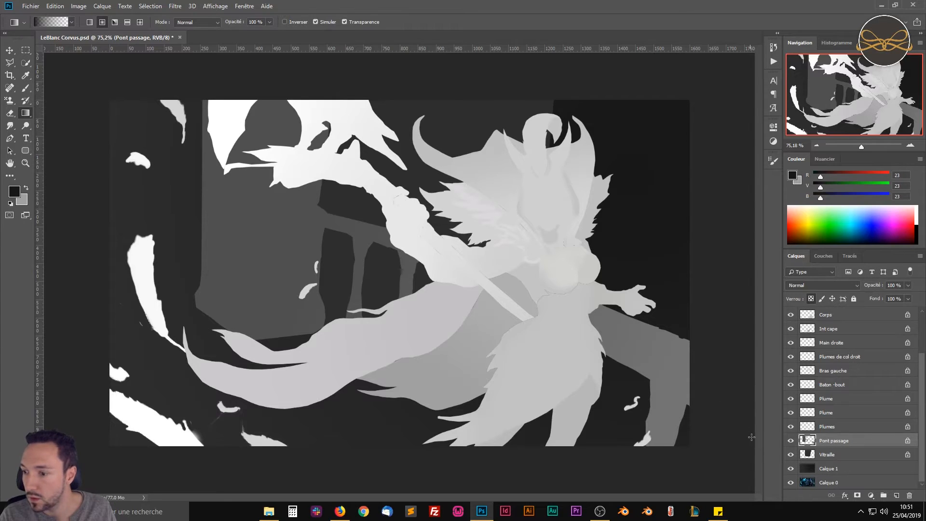
Hide Calque 1 and Vitraille, and lower the Pont passage layer's opacity to 45%.
left_click(790, 469)
left_click(790, 454)
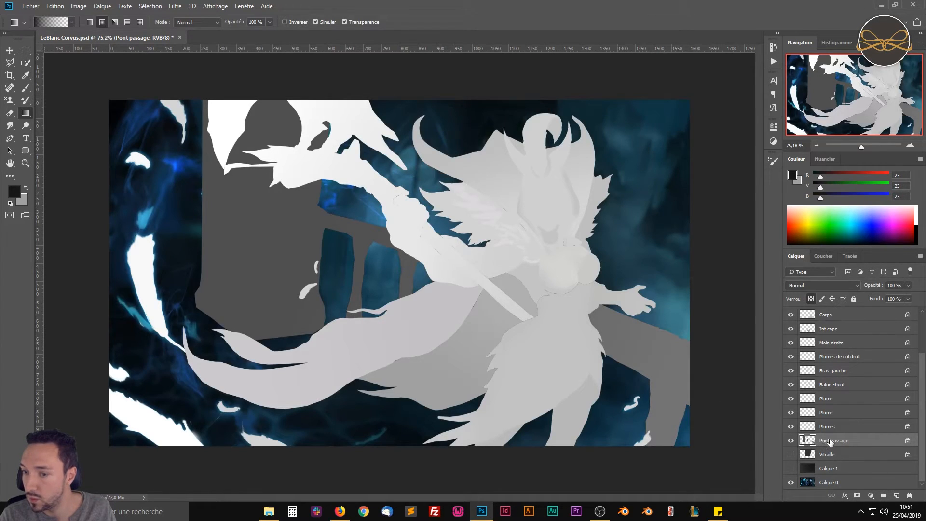
left_click(910, 285)
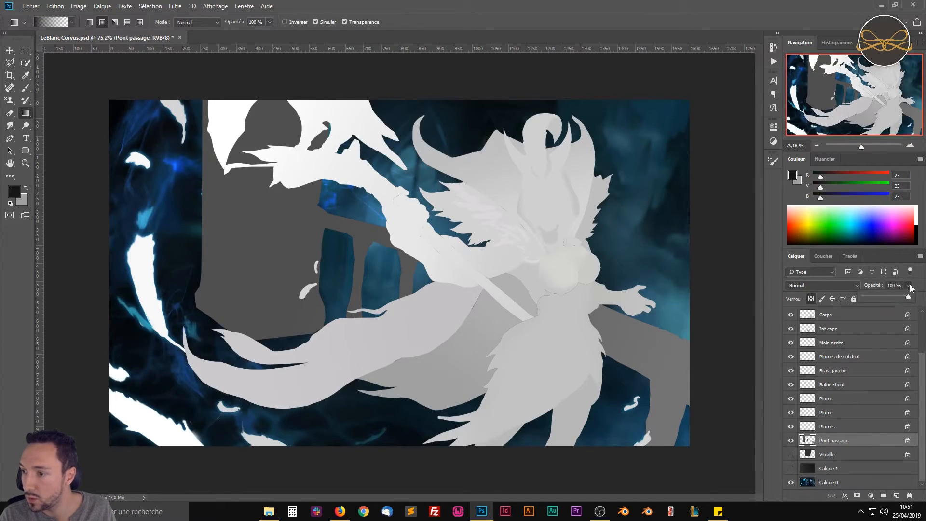
left_click(883, 297)
left_click_drag(884, 298, 883, 297)
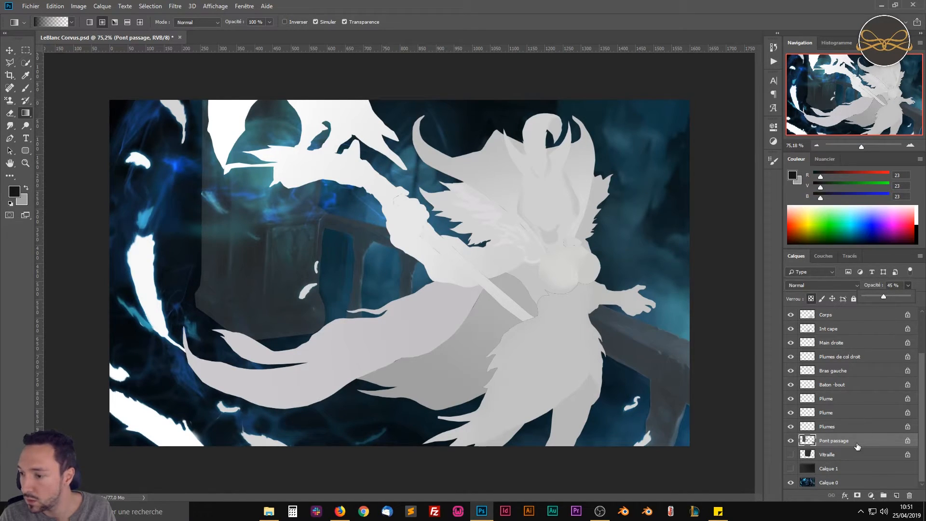
Show Vitraille and shade the wall on Pont passage with a short linear gradient in dark gray RGB 61, 61, 61.
left_click(790, 455)
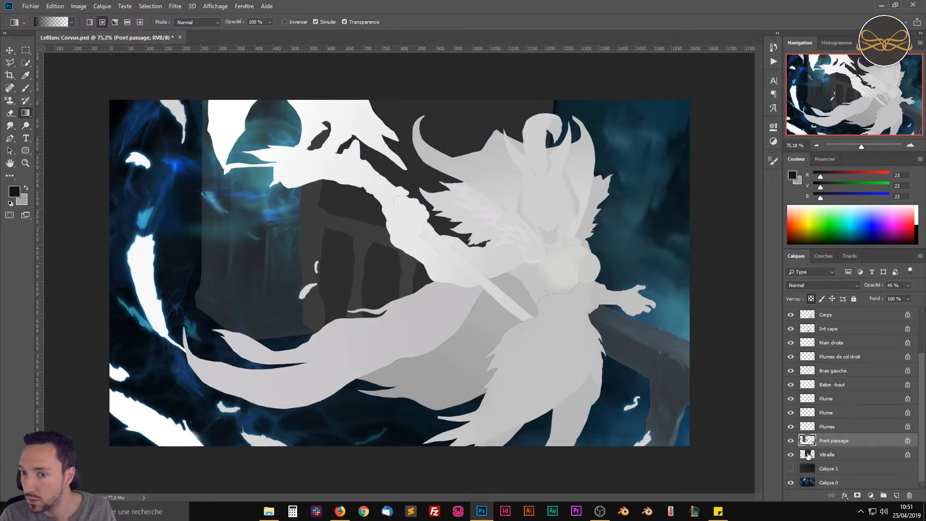
left_click(816, 454)
left_click(793, 175)
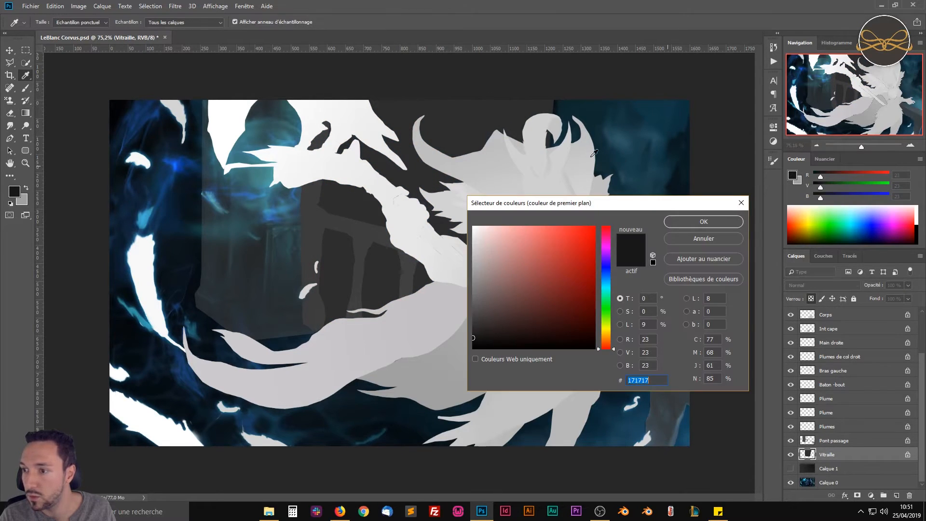
left_click(469, 120)
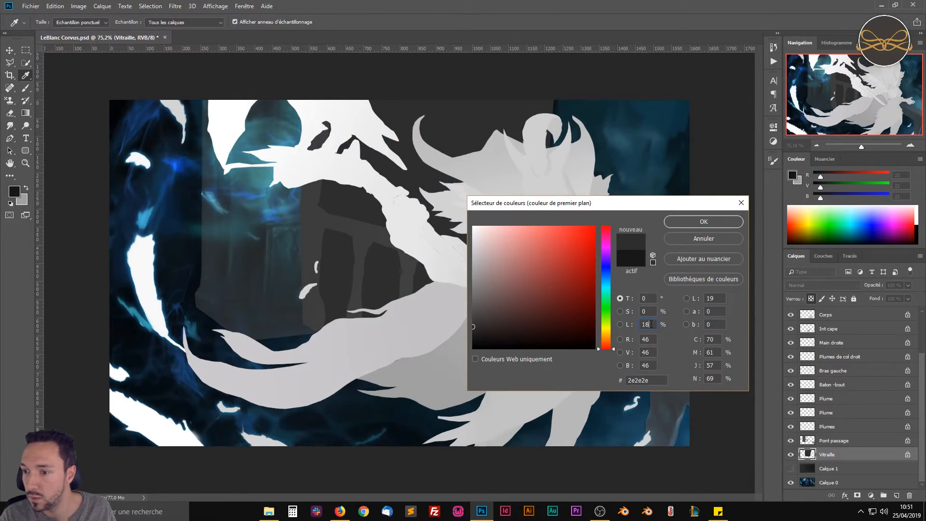
scroll(651, 325, "up", 6)
left_click(689, 224)
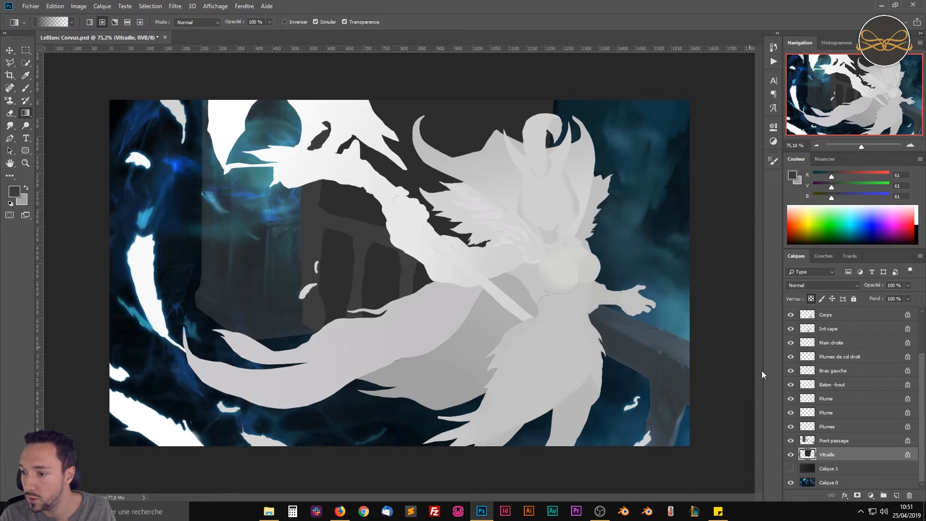
left_click(813, 440)
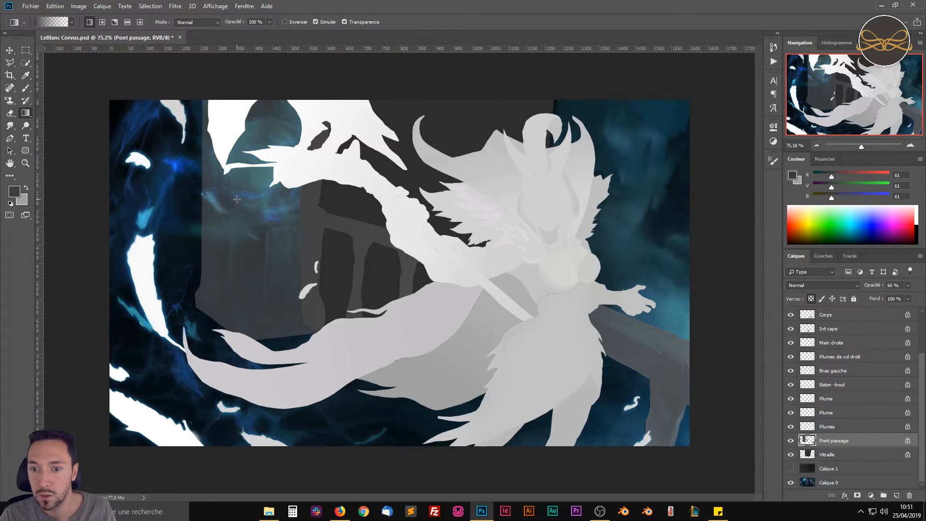
left_click_drag(237, 199, 266, 208)
key("ctrl+z")
left_click_drag(266, 202, 267, 203)
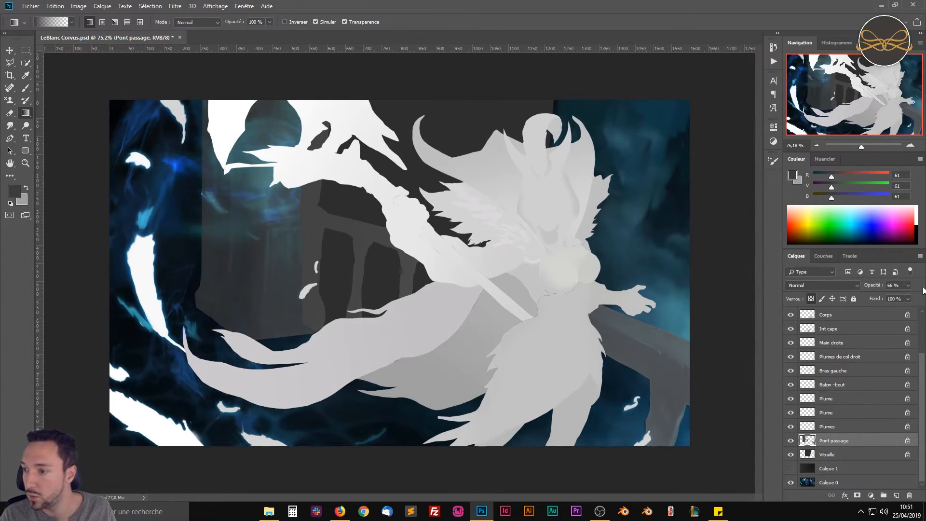
Restore the Pont passage layer's opacity to 100% and save the document.
left_click(909, 288)
left_click_drag(903, 296, 919, 296)
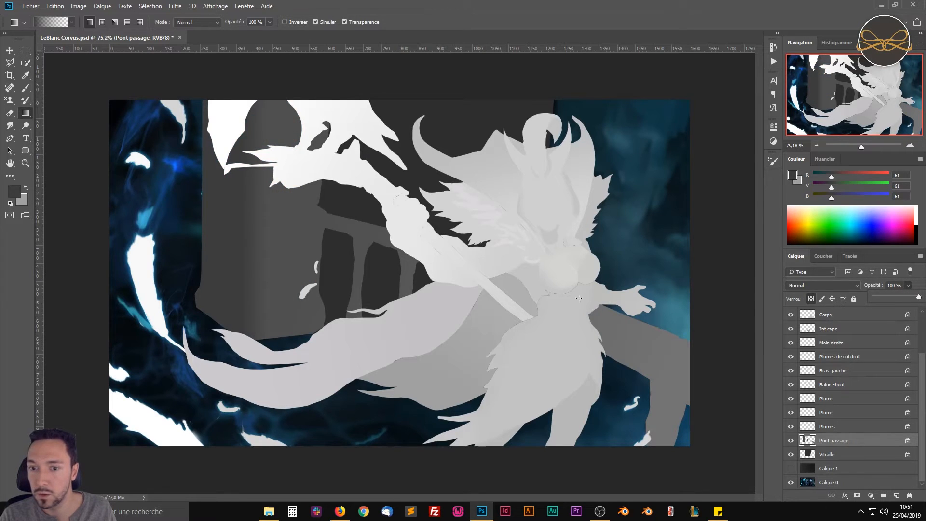
key("ctrl+s")
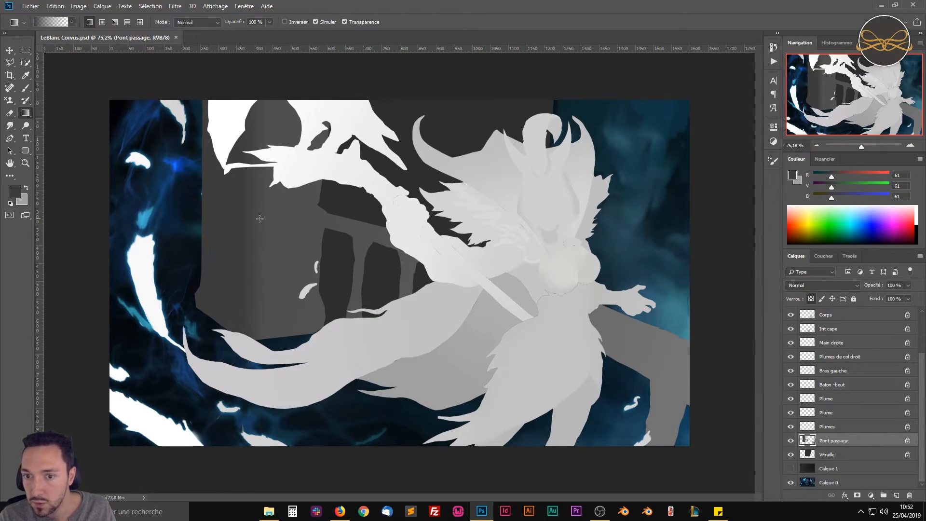
Hide the Vitraille and Pont passage layers and select the Plumes layer.
left_click(791, 454)
left_click(791, 441)
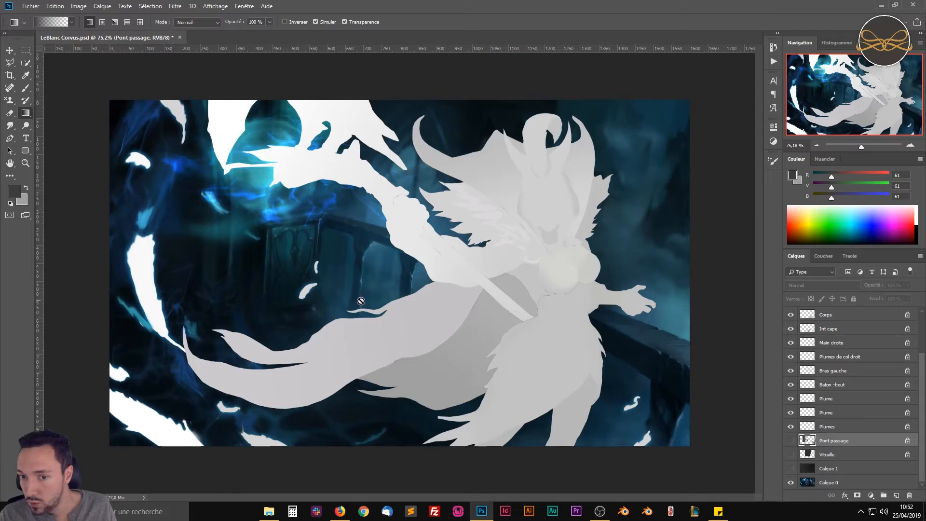
left_click(850, 429)
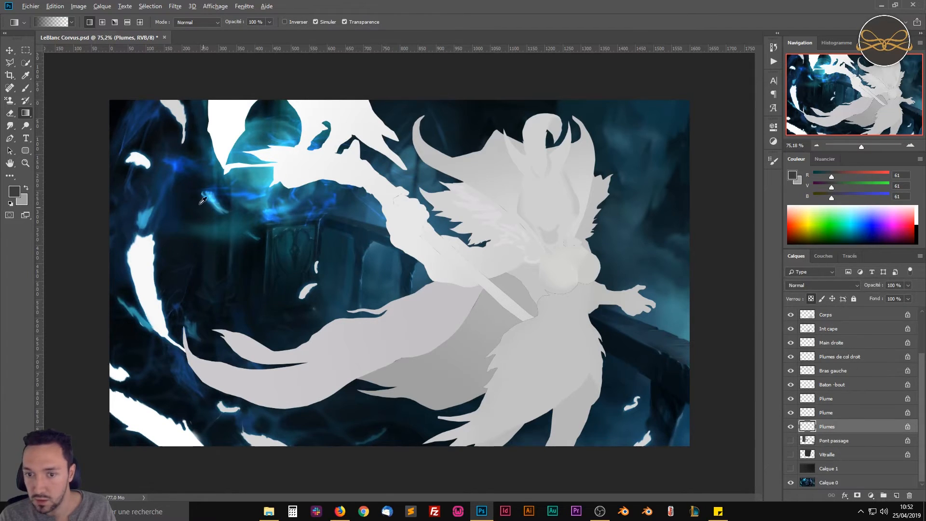
Quick-select the bright blue feather and the small teal feather near the energy orb on the Calque 0 artwork layer.
scroll(202, 201, "up", 5)
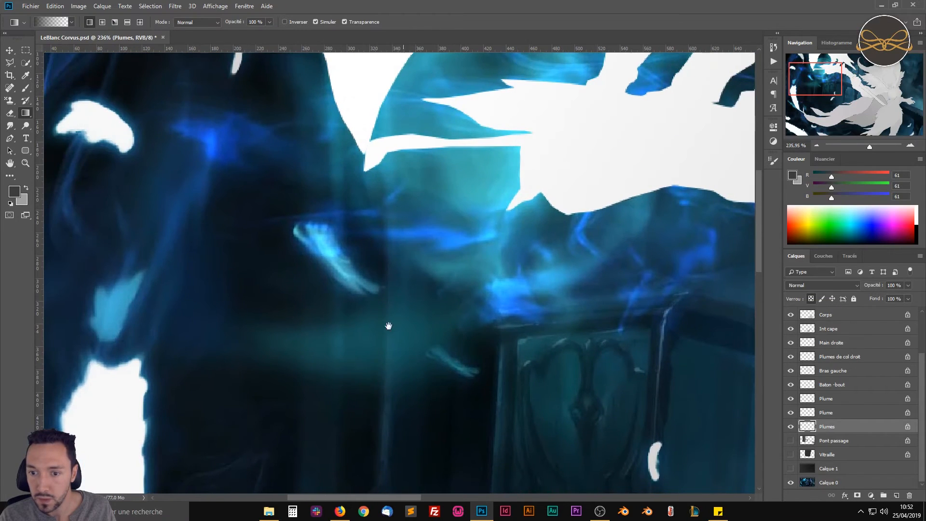
left_click(25, 63)
left_click_drag(318, 233, 365, 289)
key("ctrl+alt+z")
left_click(841, 483)
left_click_drag(319, 235, 361, 284)
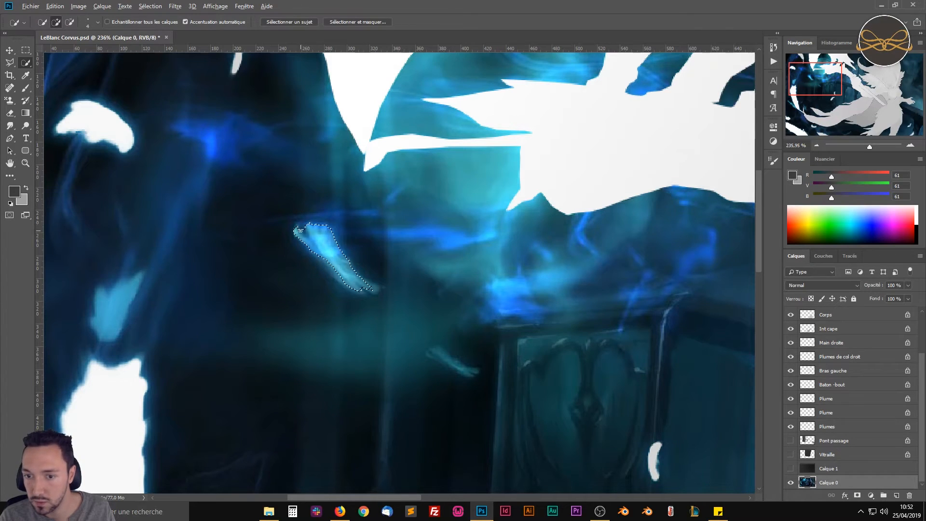
left_click_drag(469, 372, 432, 353)
Add the light blue feather above the big white feather to the selection and subtract the excess around its edge.
left_click_drag(299, 309, 450, 245)
left_click_drag(286, 218, 256, 265)
left_click(261, 217, "alt")
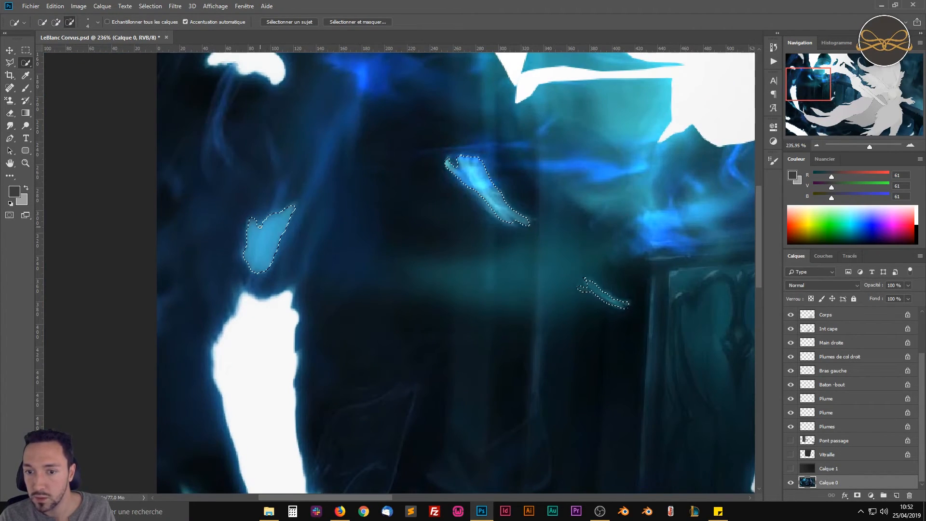
left_click_drag(260, 217, 213, 396)
Add the bright blue energy wisps around and below the orb to the quick selection.
mouse_move(292, 243)
left_mouse_down()
mouse_move(340, 238)
mouse_move(351, 252)
left_mouse_up()
left_click_drag(502, 338, 308, 264)
left_click_drag(309, 270, 395, 275)
left_click_drag(302, 304, 331, 294)
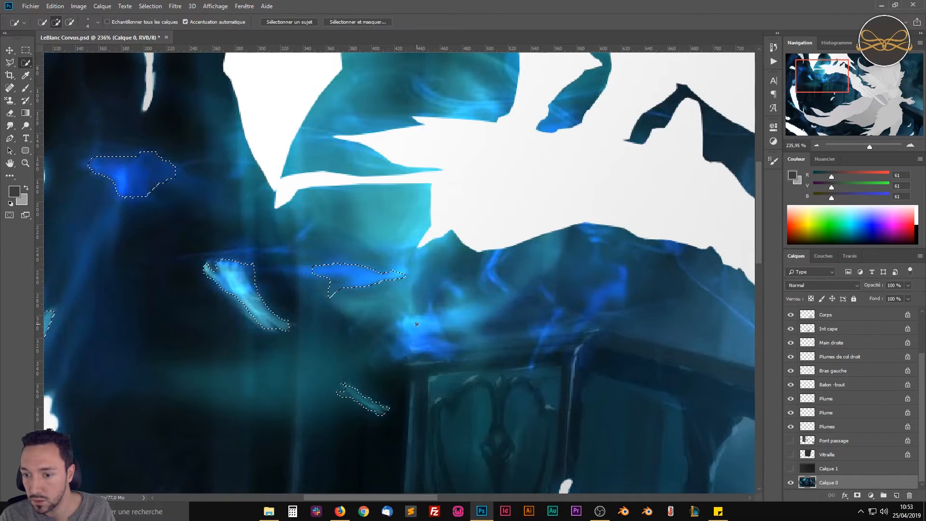
left_click_drag(415, 328, 439, 345)
mouse_move(512, 278)
left_mouse_down()
mouse_move(497, 292)
mouse_move(411, 298)
left_mouse_up()
Try to add the teal feathers beside the big white feather to the selection, and revert the last quick selections.
scroll(460, 310, "down", 9)
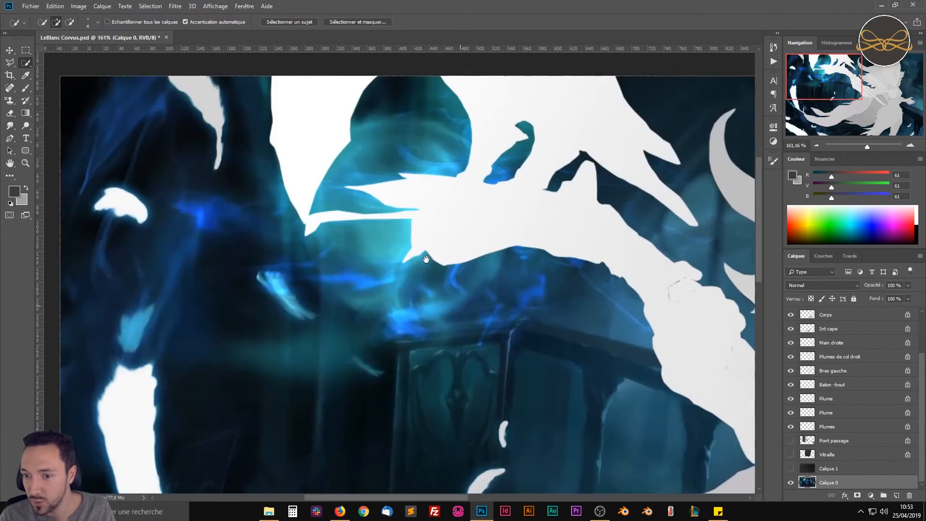
scroll(163, 382, "up", 8)
scroll(164, 382, "up", 6)
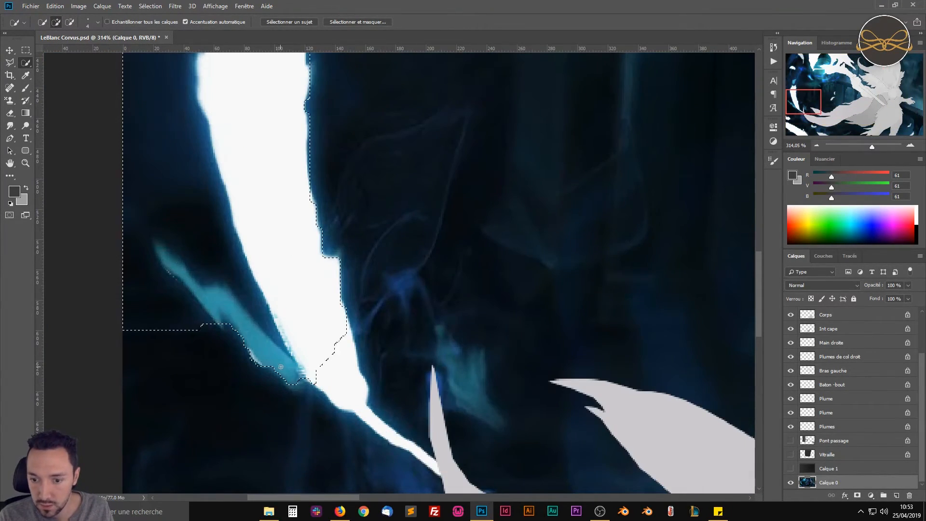
scroll(199, 289, "up", 5)
left_click(774, 47)
left_click(692, 255)
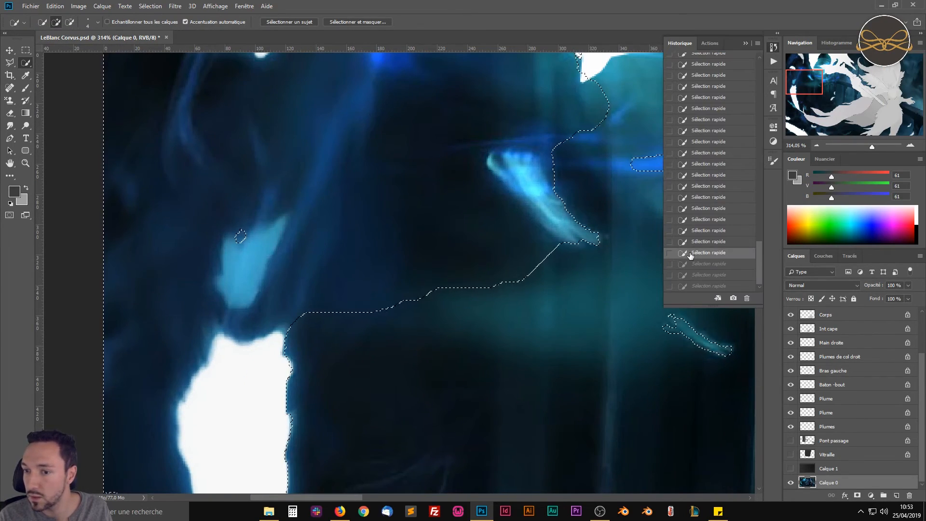
left_click(692, 232)
Add the remaining teal feathers in the lower artwork to the selection and create a layer named Plumes * énergie above Plumes.
scroll(407, 341, "down", 8)
scroll(328, 386, "up", 12)
left_click_drag(417, 351, 218, 180)
scroll(218, 180, "down", 10)
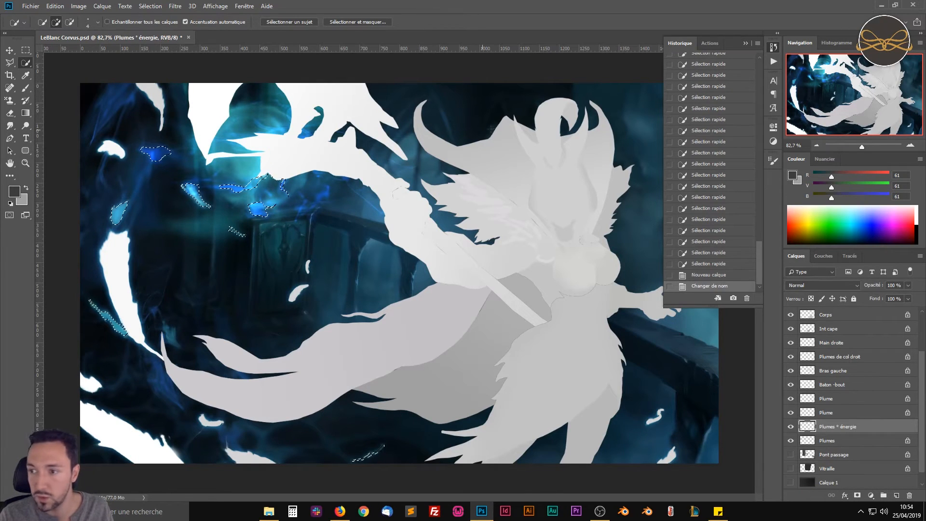
Fill the selected feathers and wisps on Plumes * énergie with light gray RGB 204, 207, 207, deselect, and save the document.
left_click(14, 191)
left_click(472, 224)
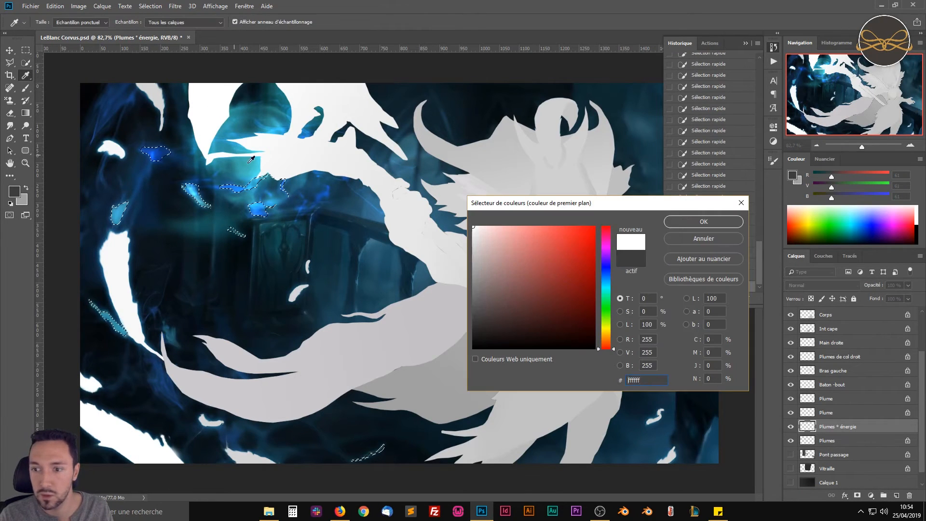
left_click(472, 234)
left_click(606, 286)
left_click(473, 247)
left_click(702, 222)
key("alt+BackSpace")
key("ctrl+d")
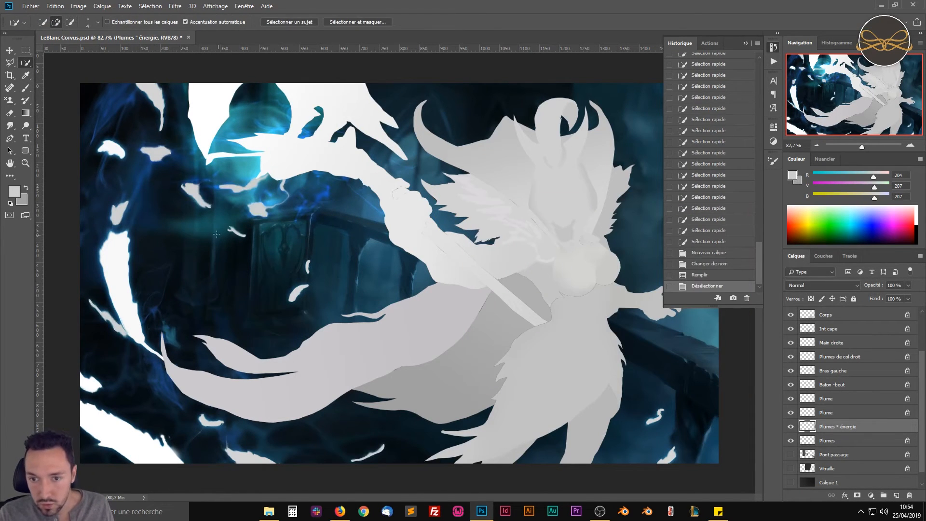
key("ctrl+s")
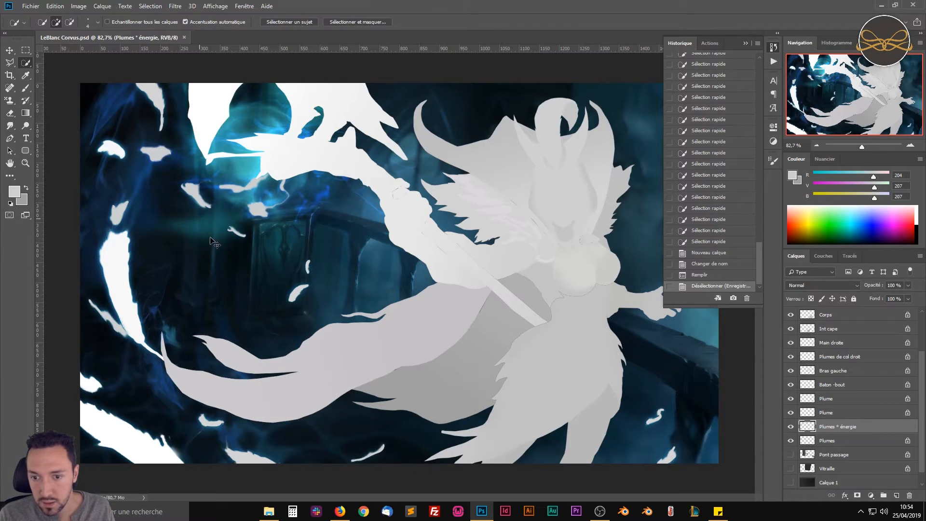
Place guides at the top and left edges of the energy orb and draw a round elliptical selection around it from their intersection.
scroll(252, 194, "up", 11)
left_click_drag(237, 165, 283, 354)
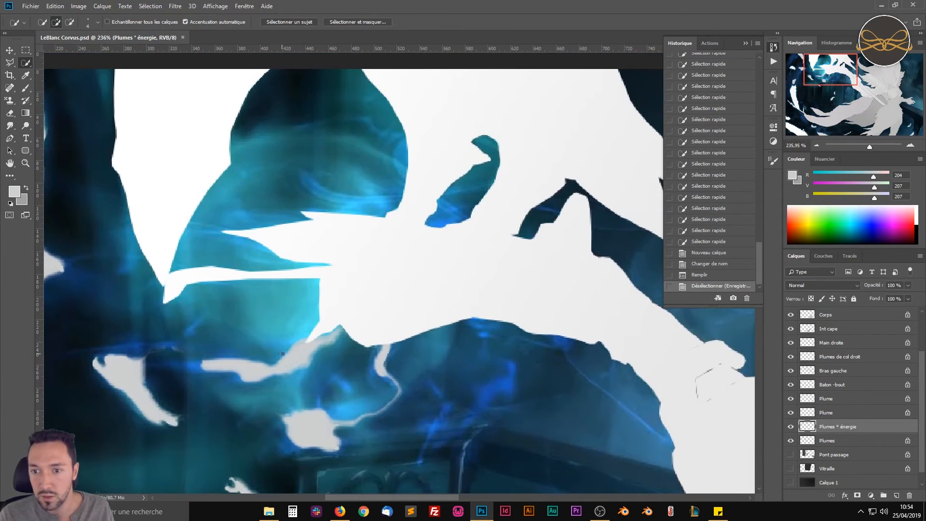
right_click(26, 50)
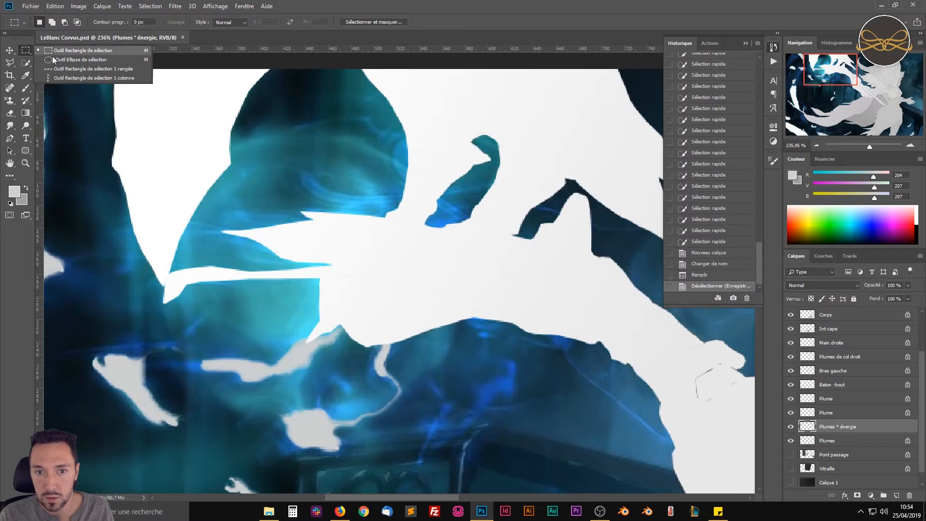
left_click(54, 61)
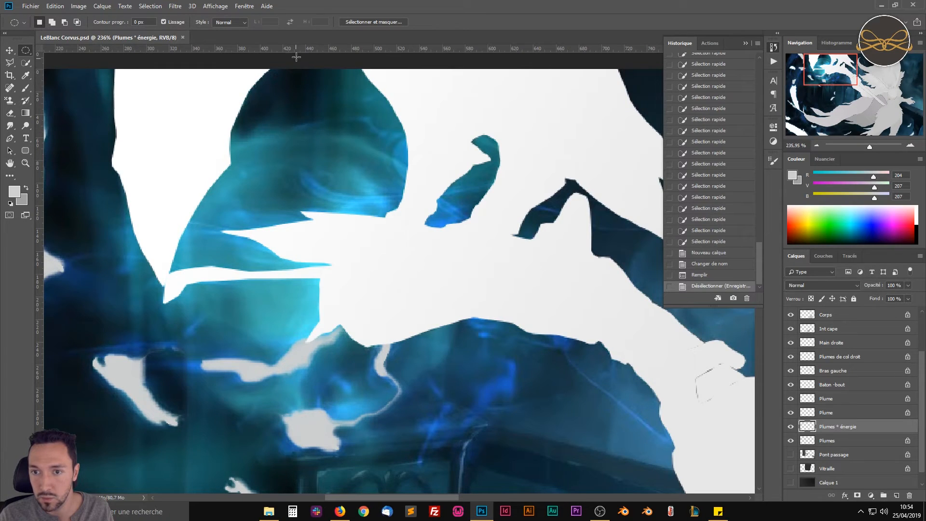
left_click_drag(296, 49, 316, 131)
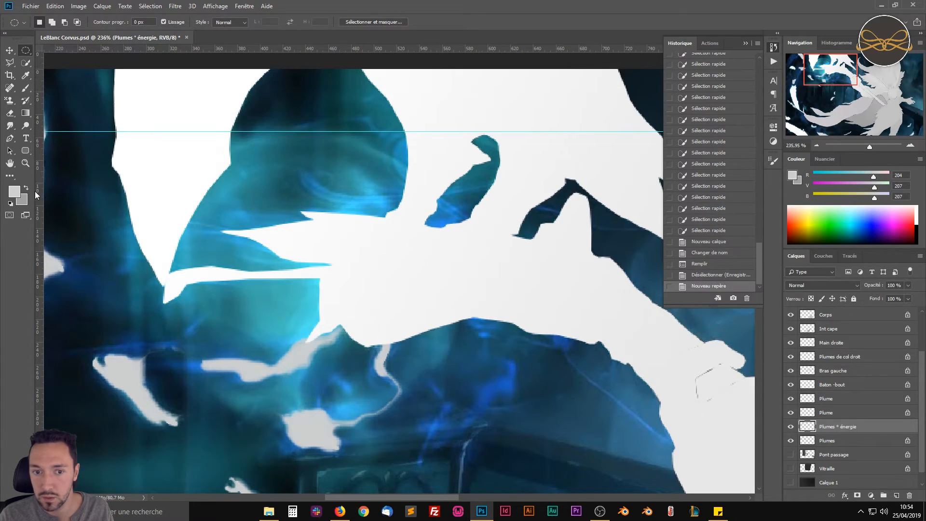
left_click_drag(36, 193, 156, 228)
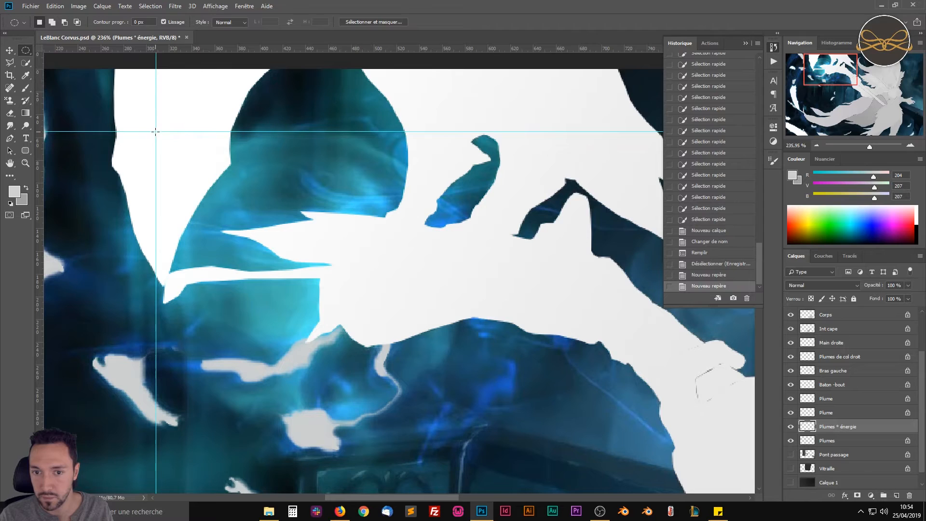
left_click_drag(155, 131, 468, 427)
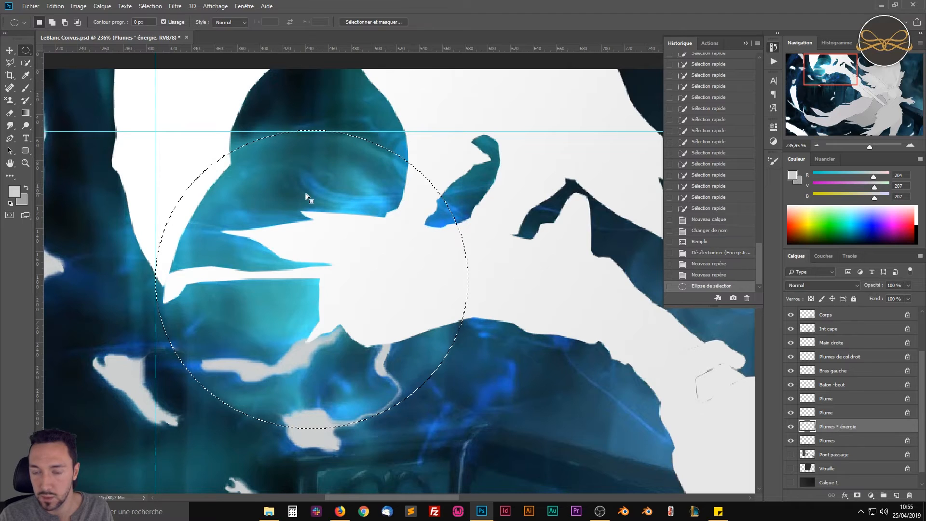
Choose the Gradient tool in radial mode and set the foreground color to white RGB 255, 255, 255.
scroll(284, 224, "down", 2)
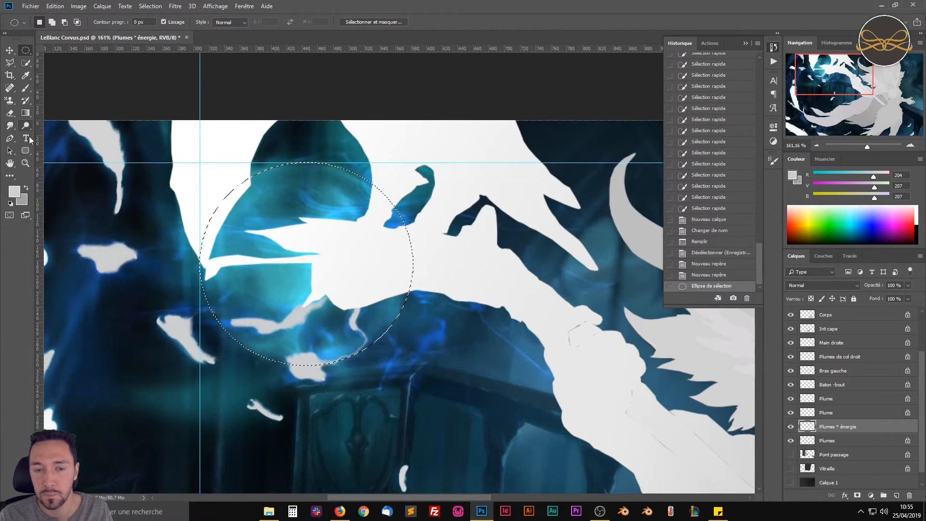
left_click(27, 114)
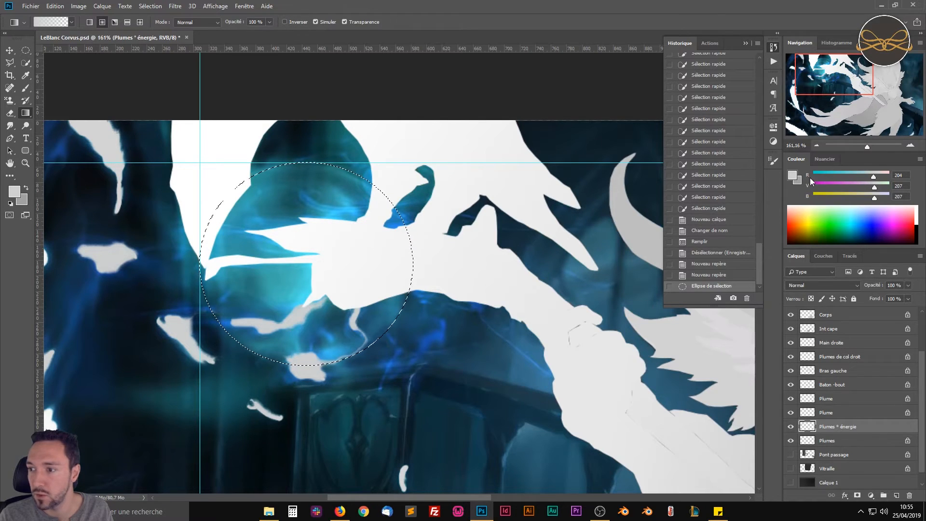
left_click(793, 175)
left_click_drag(475, 249, 475, 229)
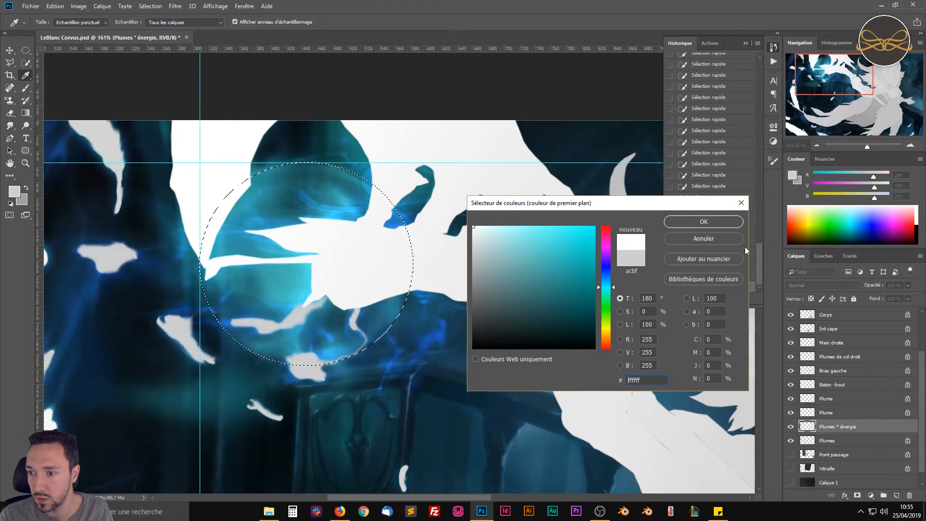
left_click(694, 219)
left_click(801, 184)
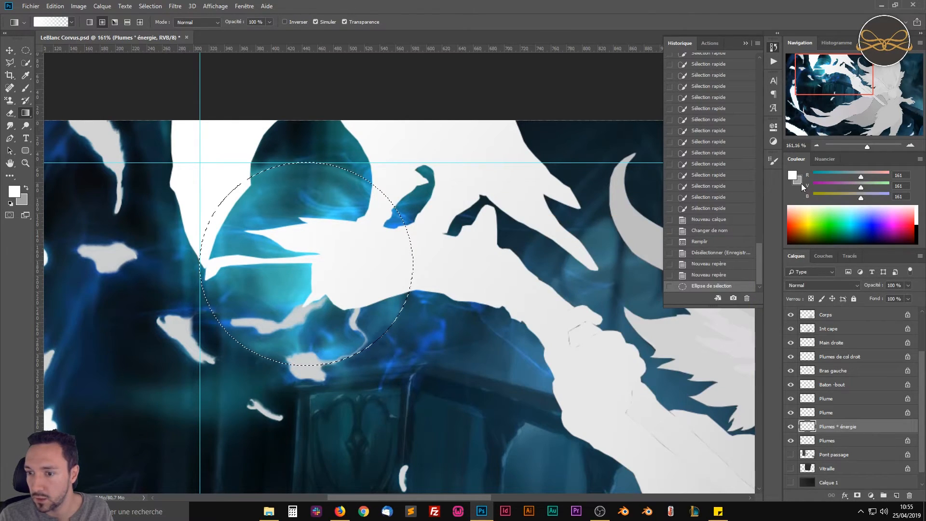
scroll(598, 315, "down", 2)
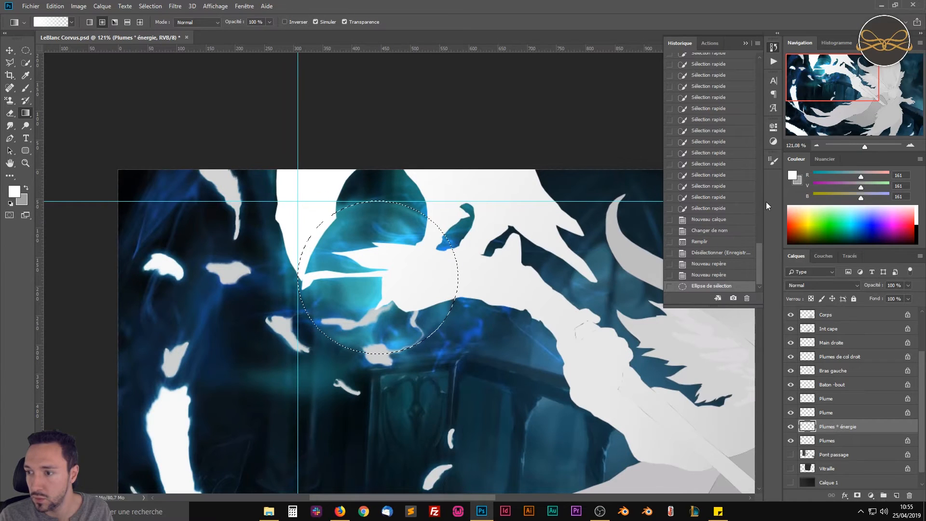
scroll(477, 224, "up", 2)
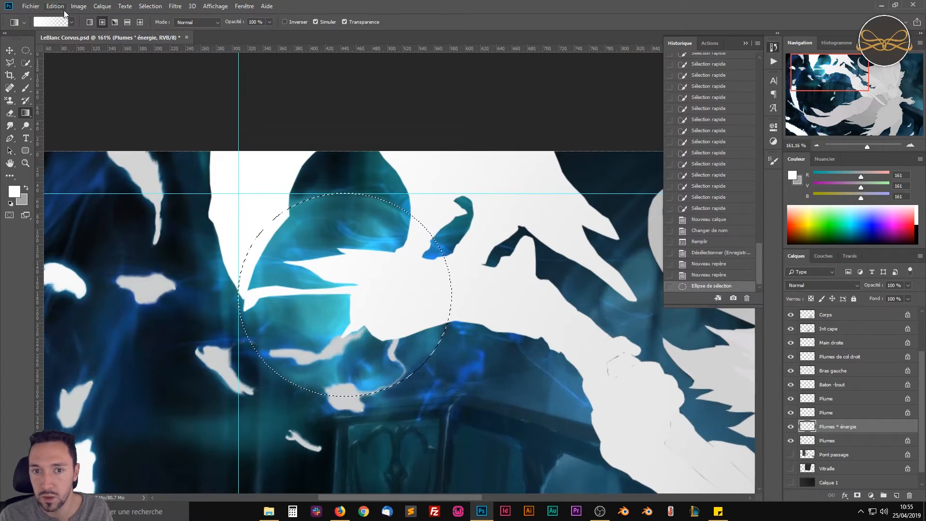
Fill the orb selection with a foreground-to-background radial gradient from its center to its edge, white to gray RGB 161, and deselect.
left_click(71, 22)
left_click(21, 42)
left_click(425, 25)
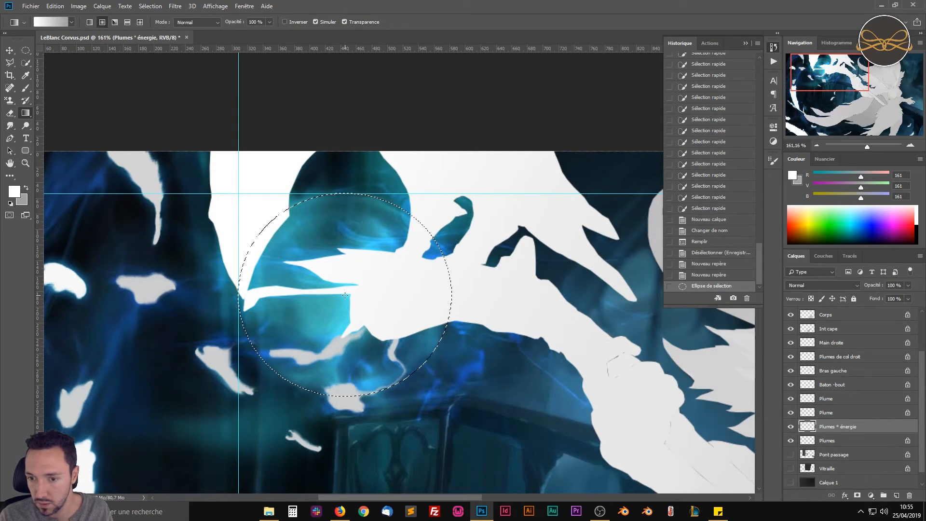
left_click_drag(452, 294, 452, 293)
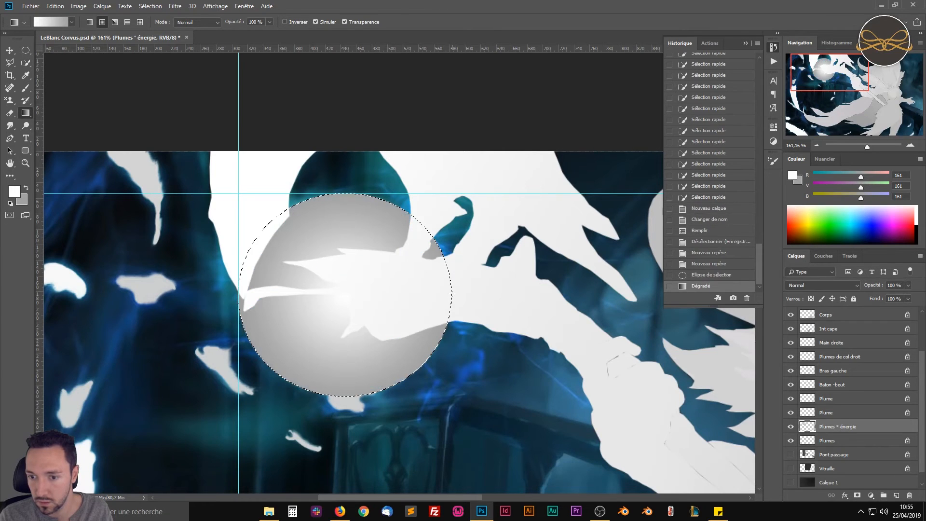
scroll(335, 285, "down", 3)
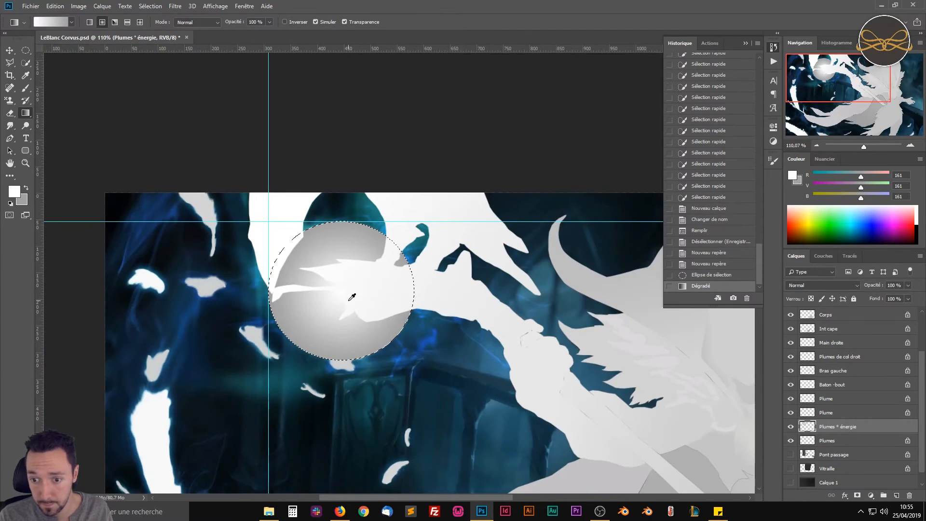
key("ctrl+d")
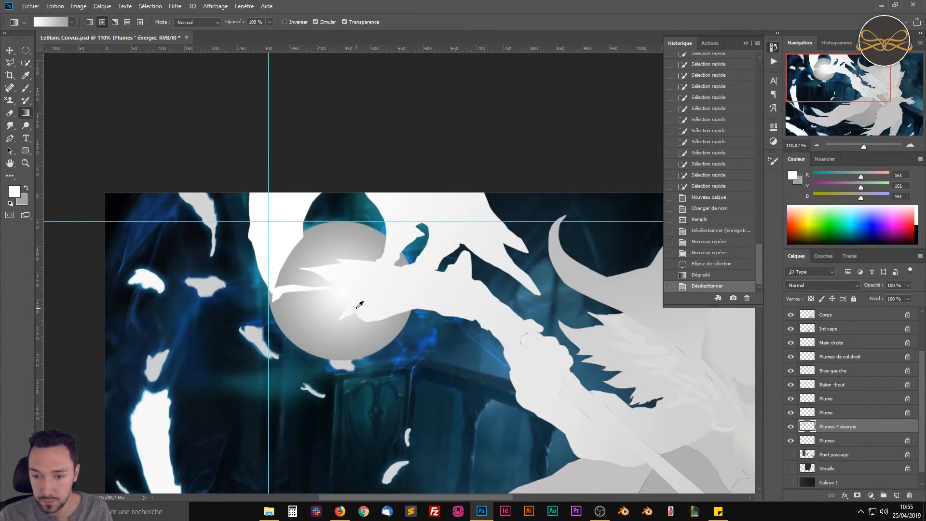
scroll(359, 304, "up", 2)
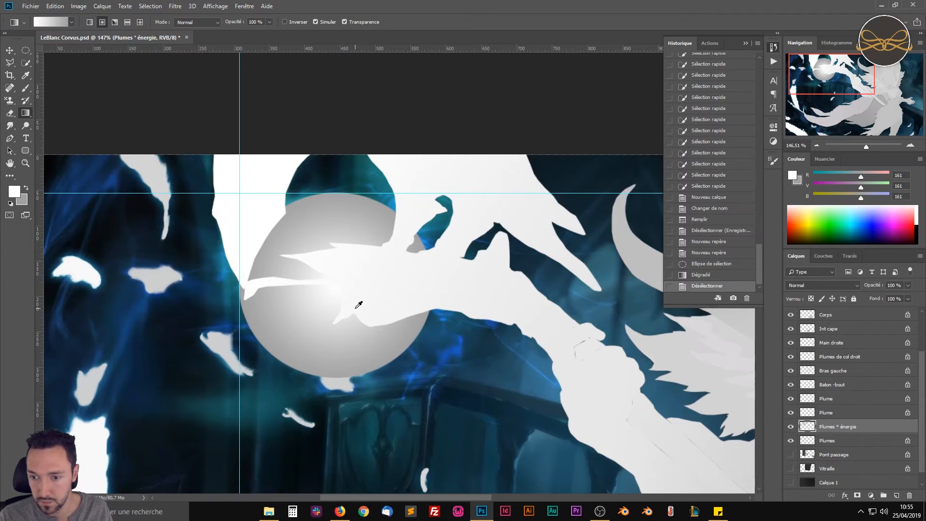
scroll(359, 304, "down", 1)
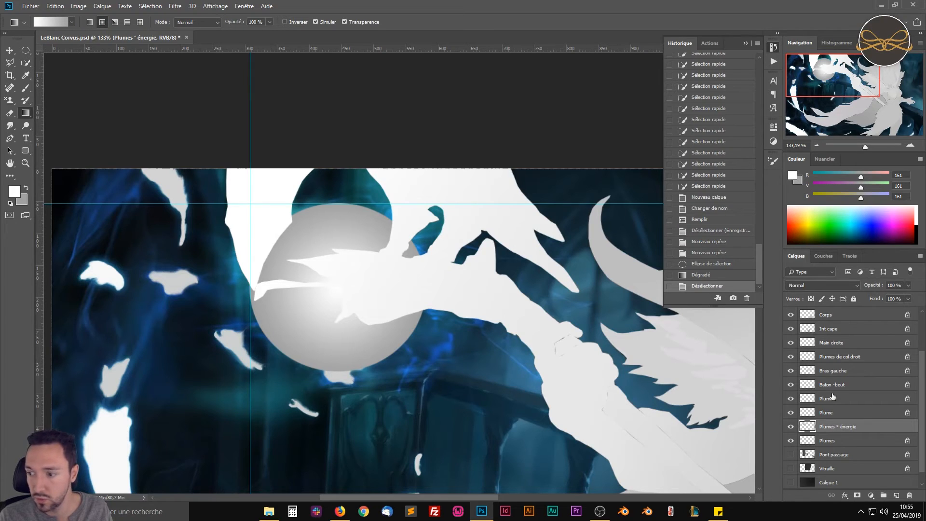
left_click(177, 7)
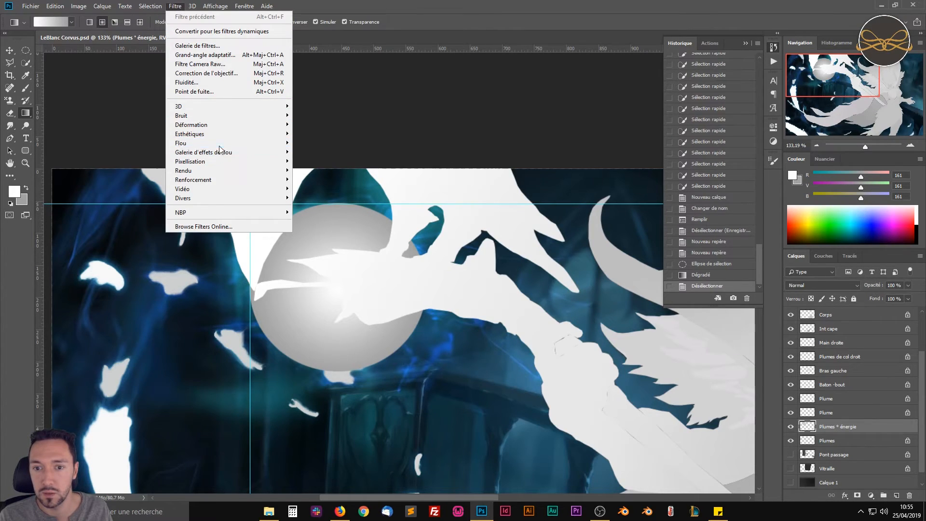
mouse_move(276, 144)
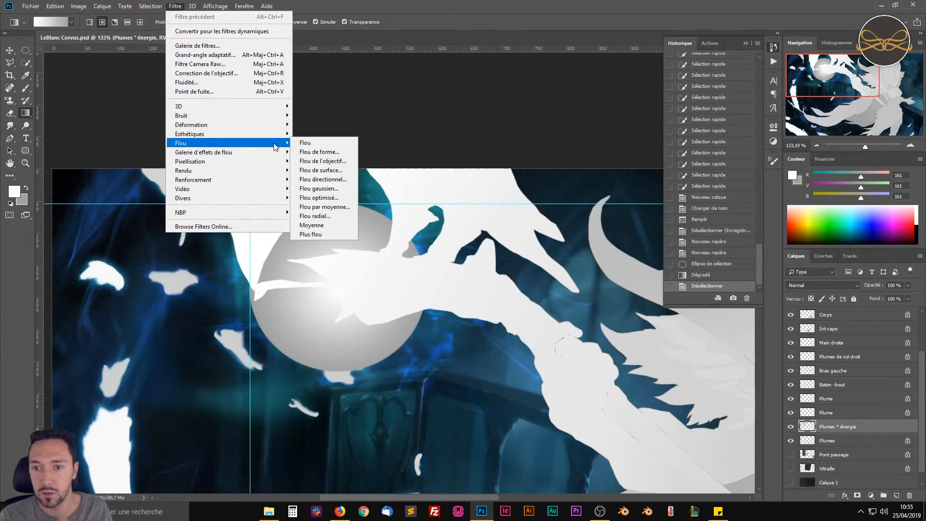
left_click(317, 189)
left_click_drag(153, 122, 150, 98)
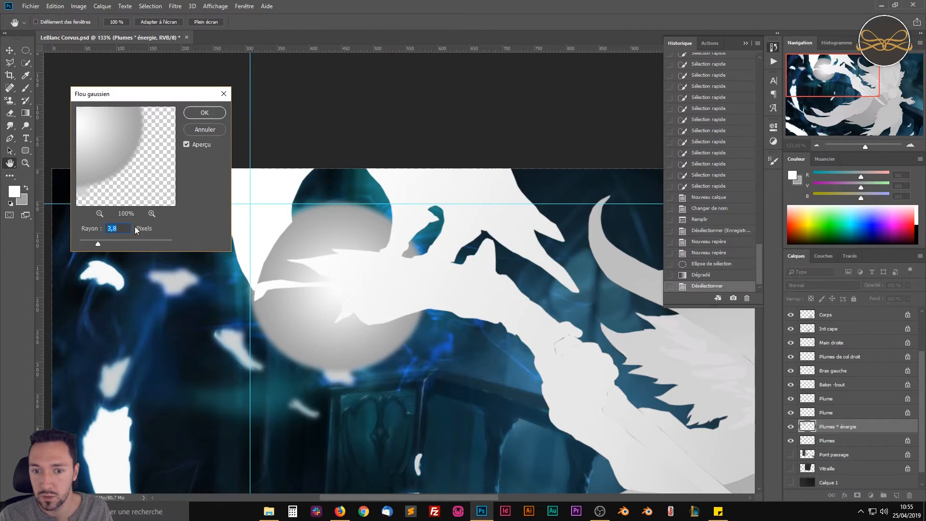
left_click_drag(102, 246, 108, 244)
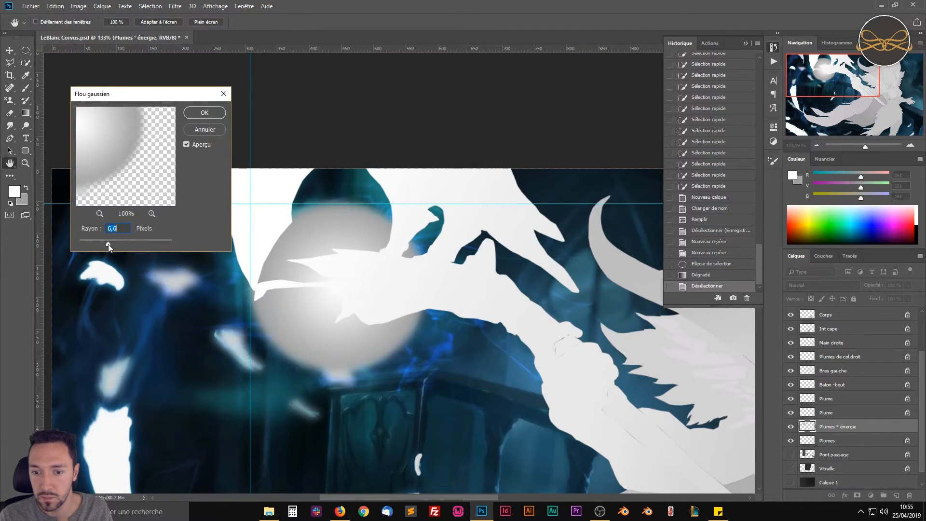
key("ctrl+z")
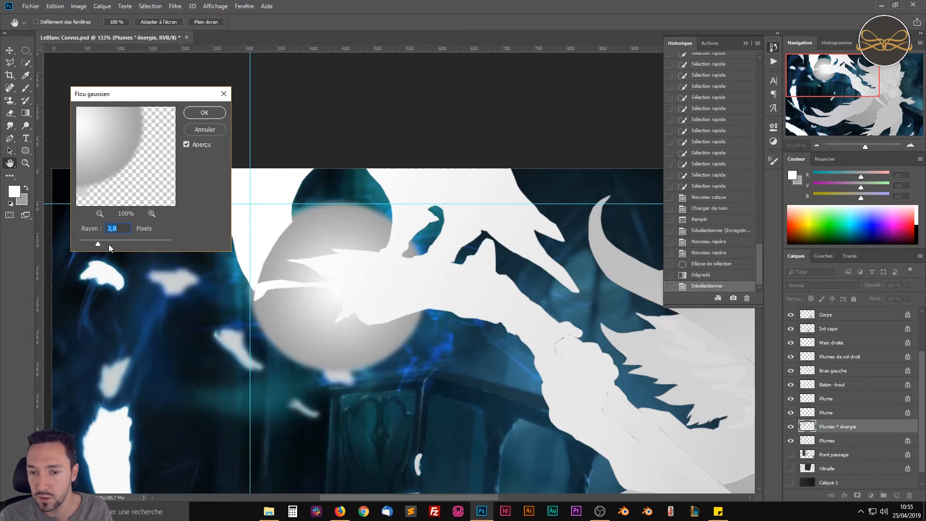
key("ctrl+z")
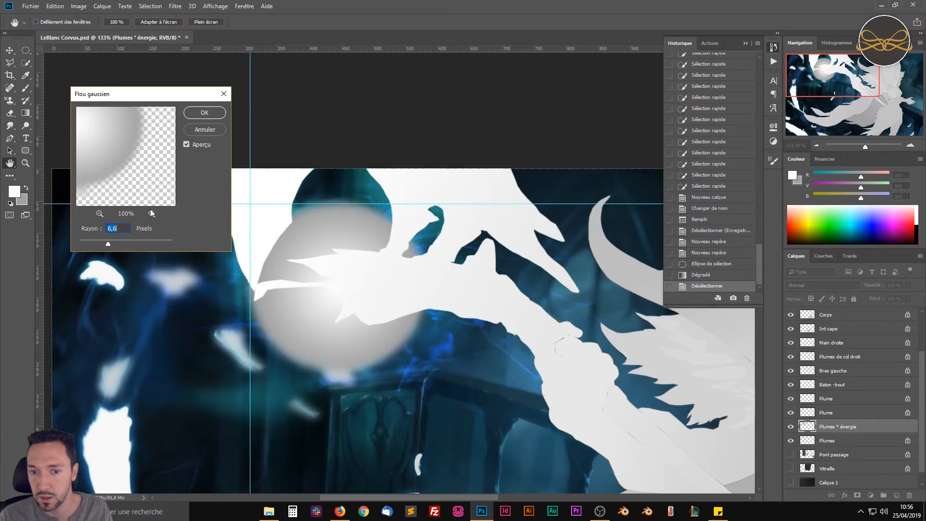
left_click(205, 130)
Draw an elliptical selection about 344 by 336 px around the energy orb, with a margin outside its edge.
left_click(25, 50)
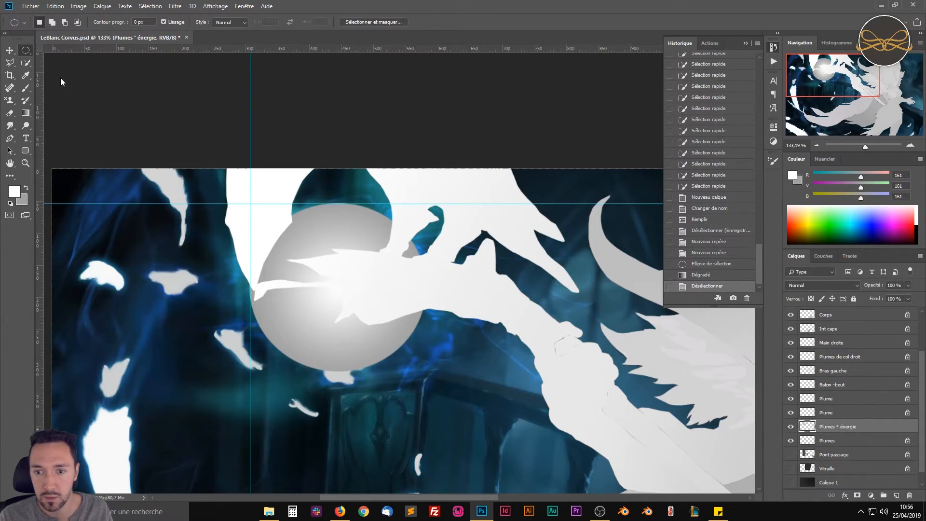
left_click_drag(231, 177, 453, 392)
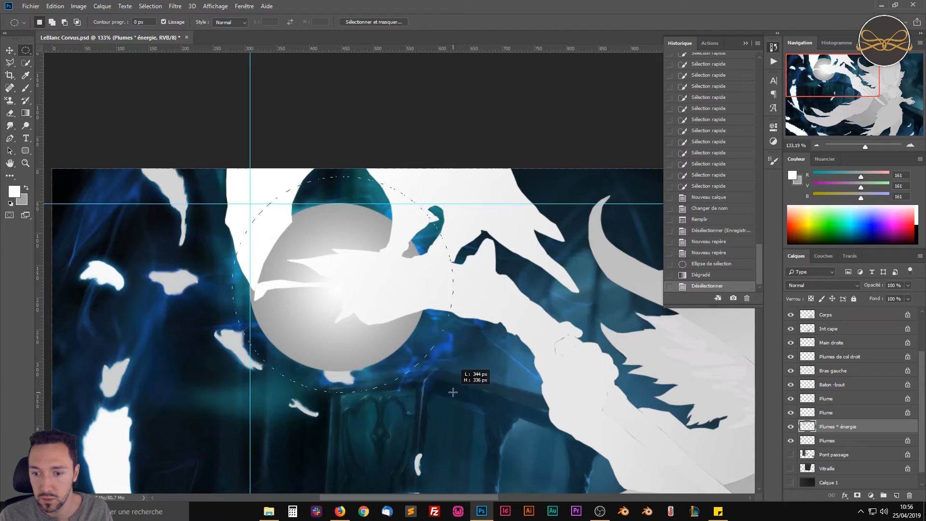
left_click_drag(453, 392, 453, 392)
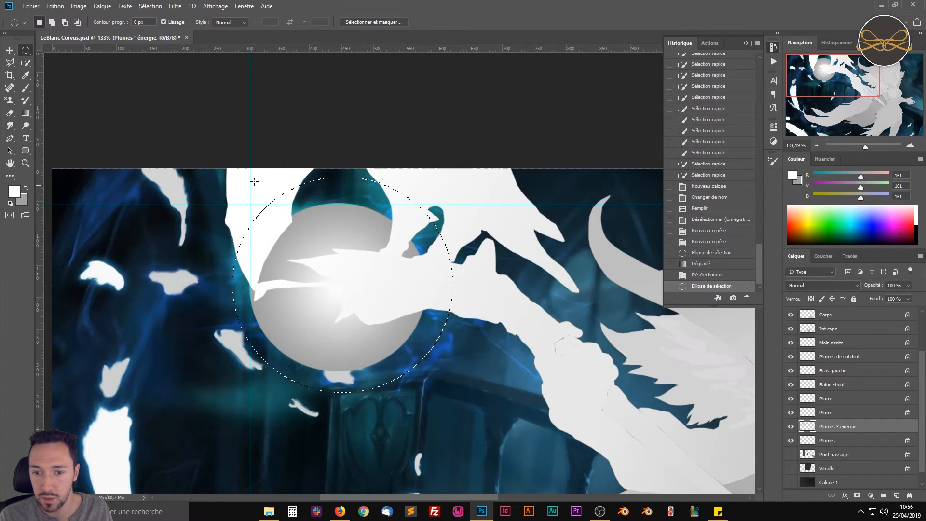
Apply a Gaussian blur to the selected orb area on Plumes * énergie and deselect.
left_click(175, 9)
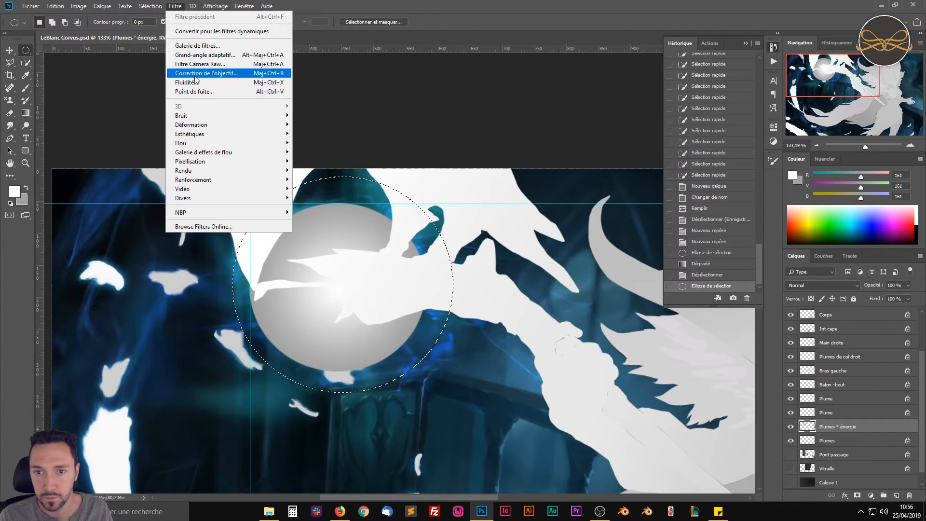
mouse_move(212, 144)
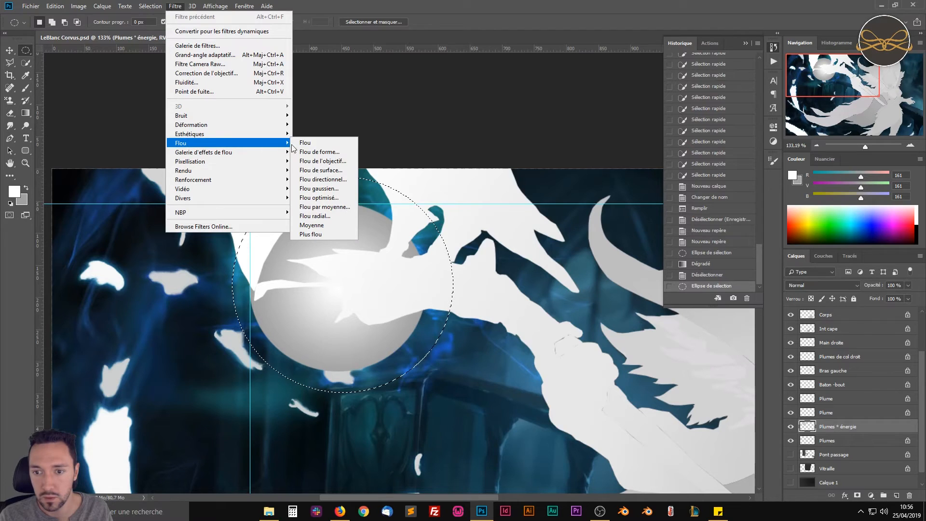
left_click(317, 188)
left_click(204, 113)
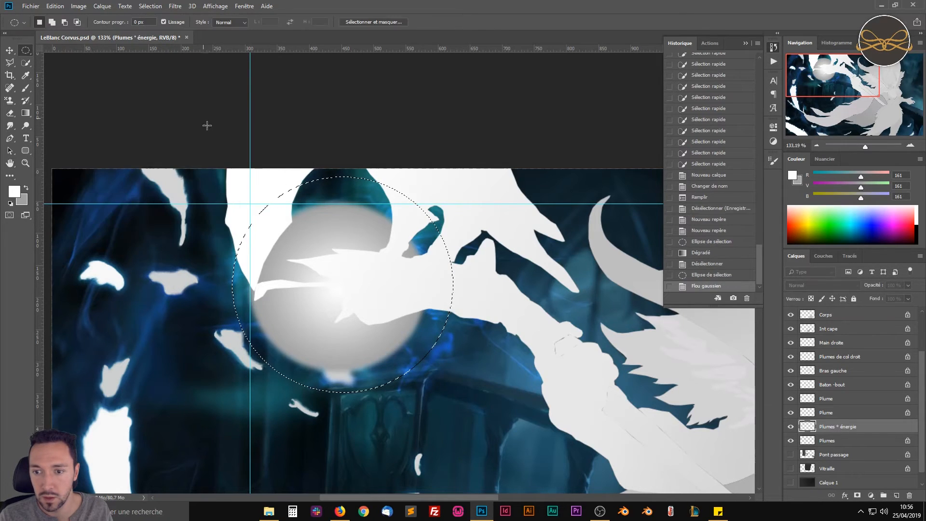
key("ctrl+d")
Remove both the horizontal and the vertical guide from the canvas.
scroll(404, 328, "down", 3)
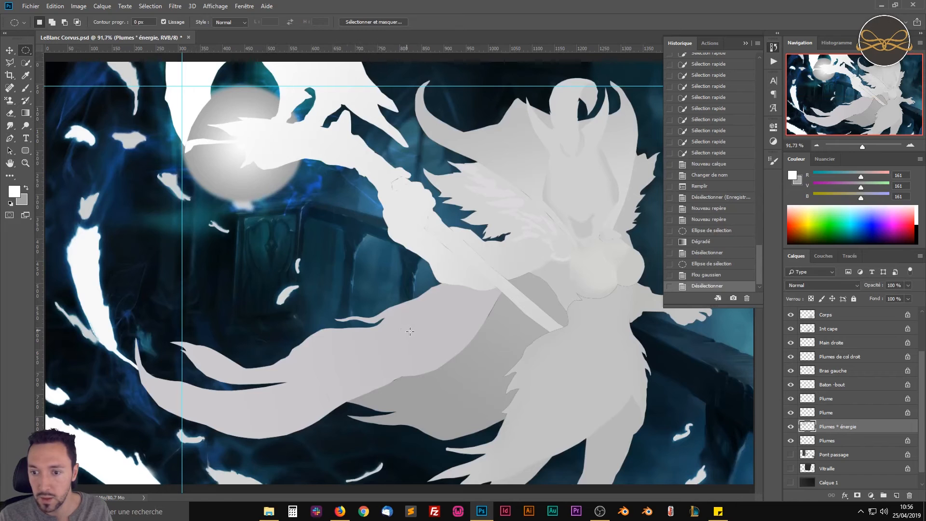
left_click_drag(207, 87, 235, 38)
left_click_drag(181, 75, 39, 80)
Show the Pont passage, Vitraille and Calque 1 background layers, save the document and hide the history.
scroll(415, 254, "down", 2)
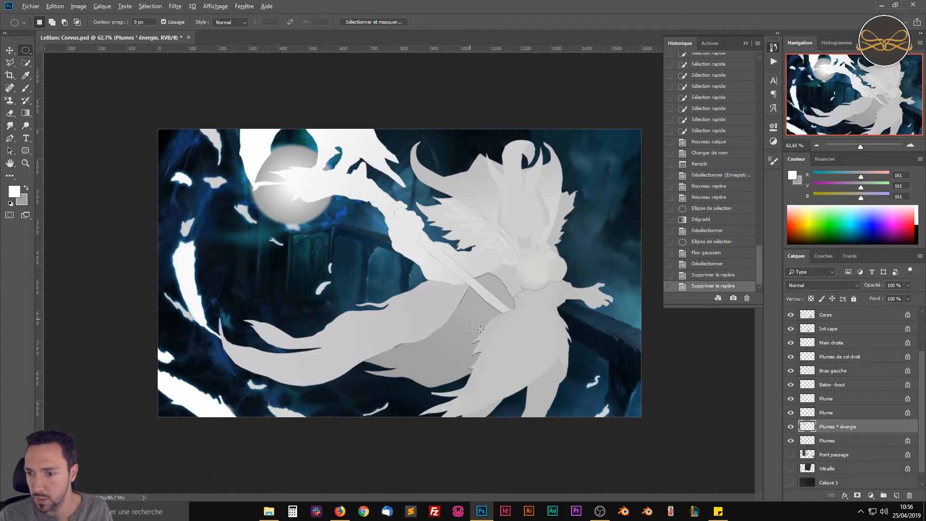
scroll(480, 329, "up", 1)
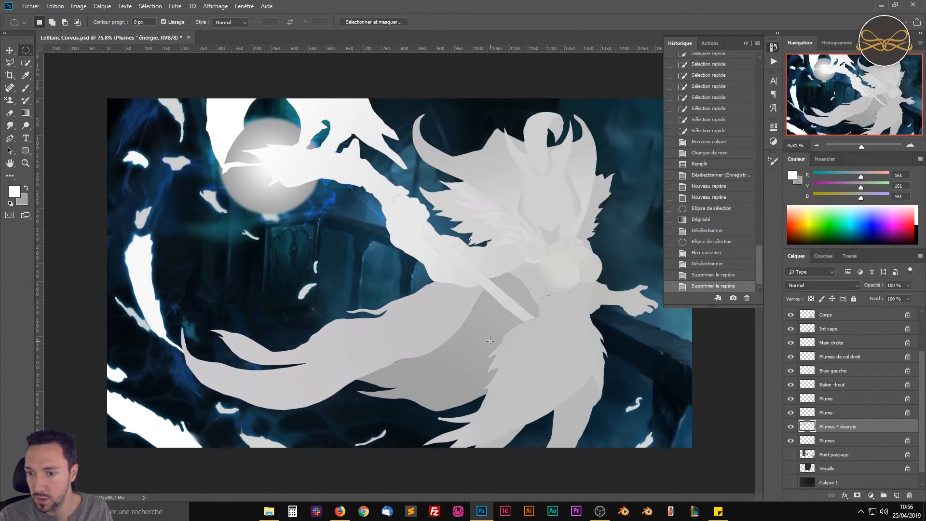
left_click(791, 468)
left_click(792, 483)
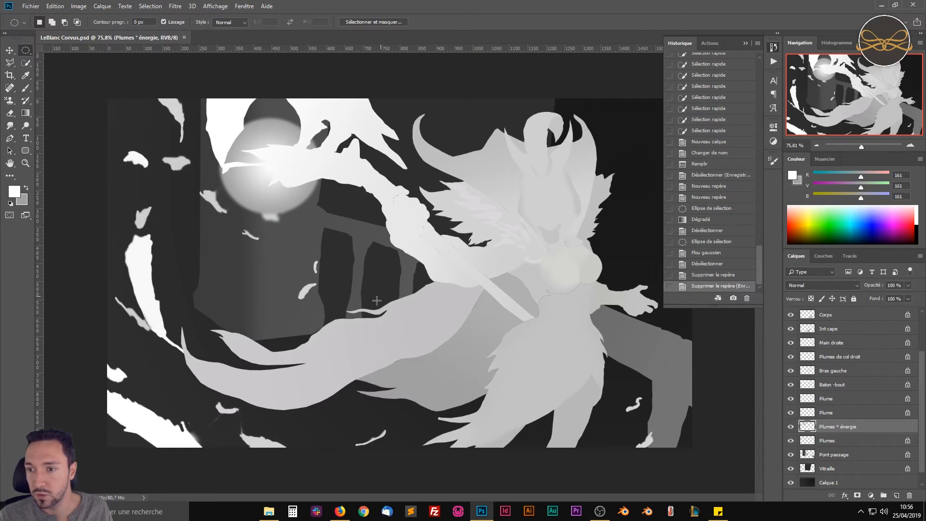
left_click(775, 47)
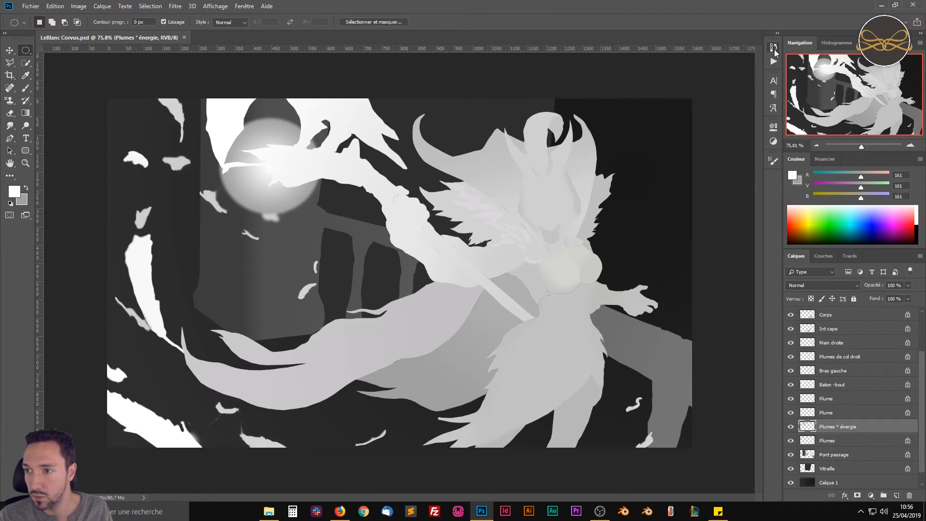
Save a JPEG copy of the depth map as LeBlanc Corvus_depth.jpg in the Facebook 3D effect folder, replacing the existing file.
key("ctrl+shift+s")
left_click(217, 334)
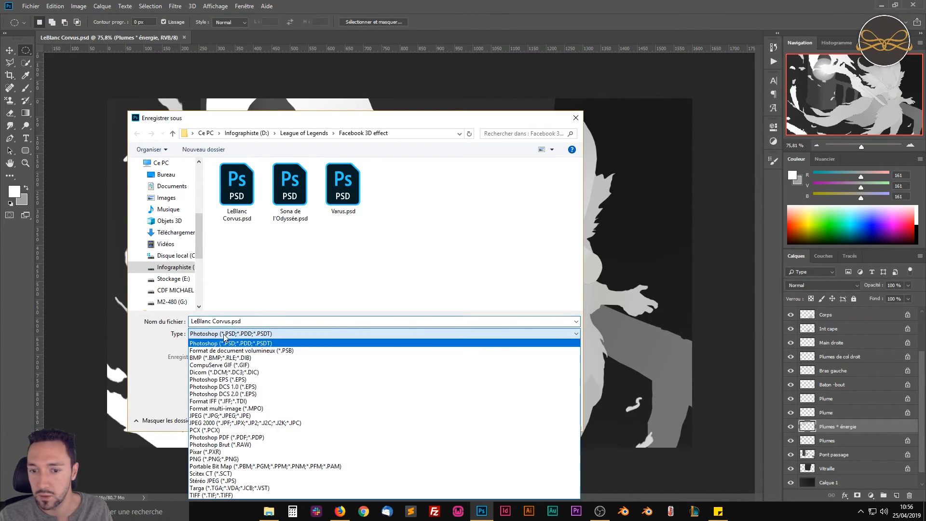
left_click(213, 415)
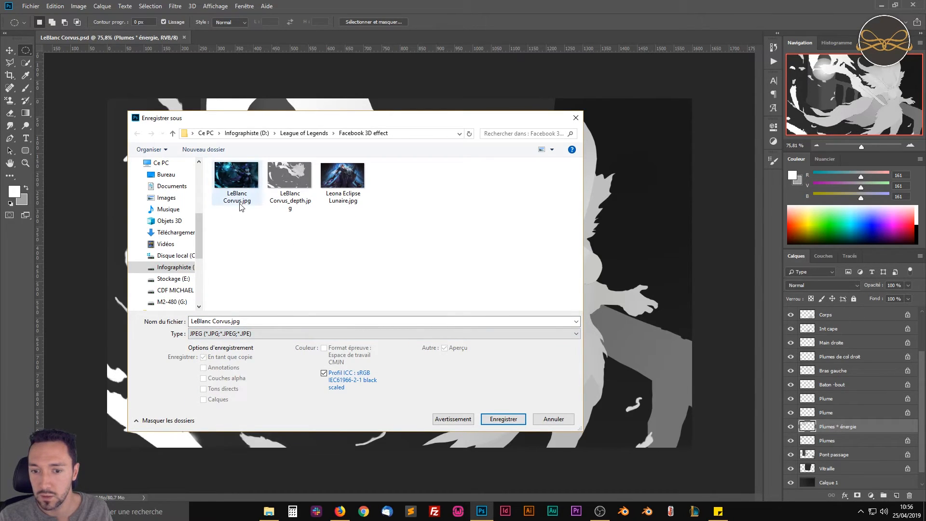
left_click(232, 326)
key("Right")
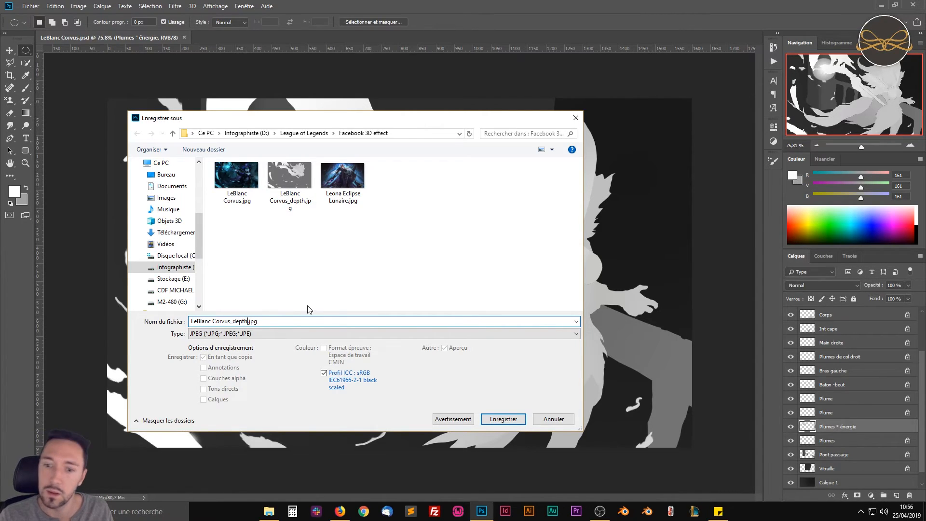
left_click(498, 420)
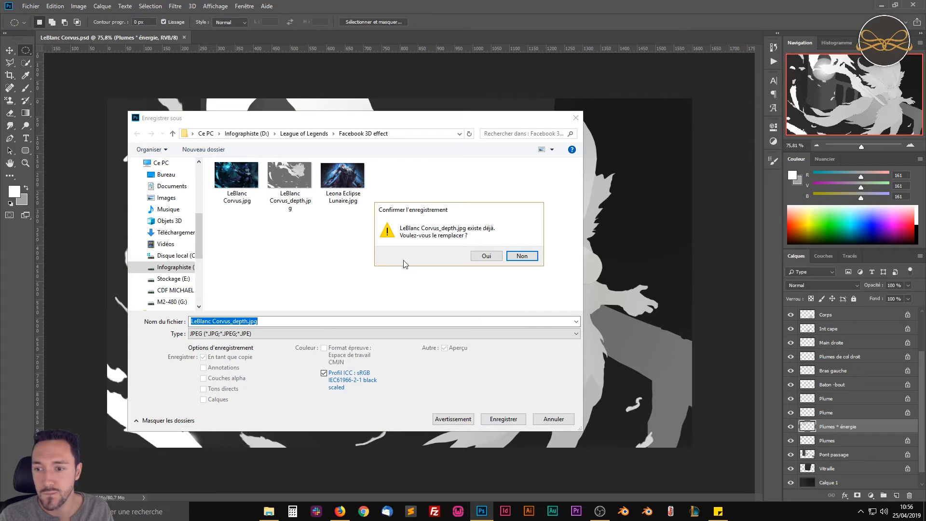
left_click(488, 256)
left_click(411, 251)
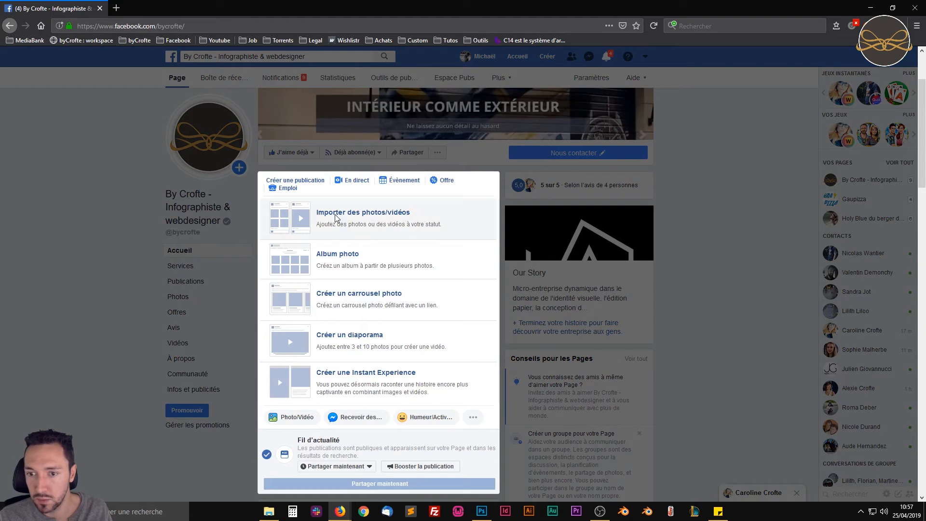
Upload LeBlanc Corvus.jpg and LeBlanc Corvus_depth.jpg together to the new Facebook page post.
left_click(337, 217)
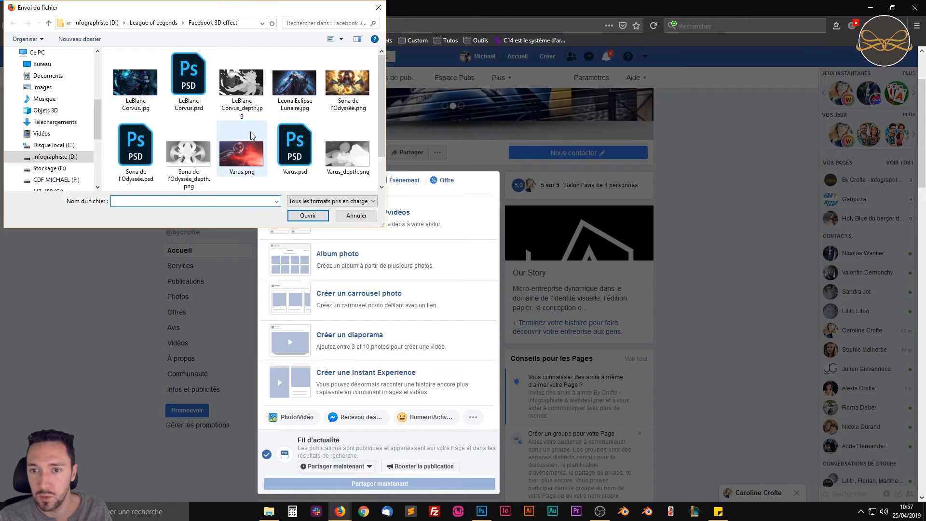
left_click(136, 83)
left_click(236, 86, "ctrl")
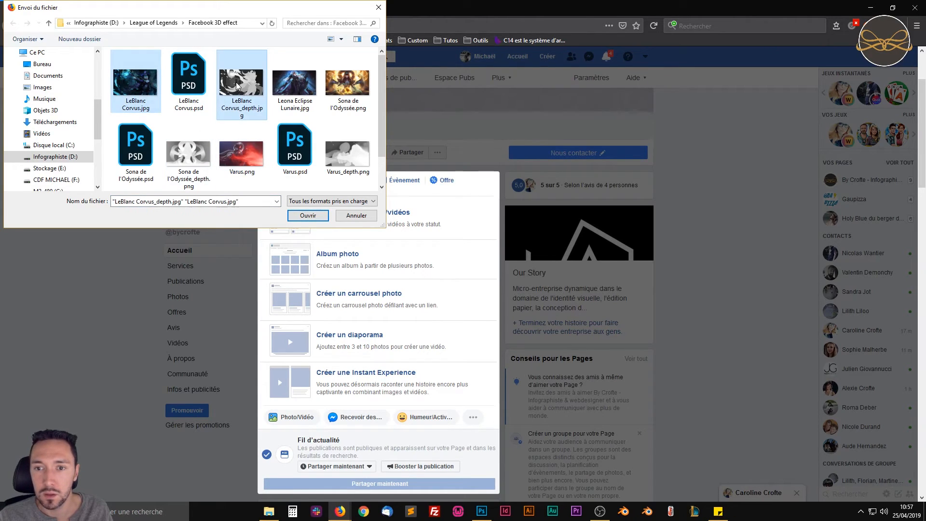
left_click(307, 216)
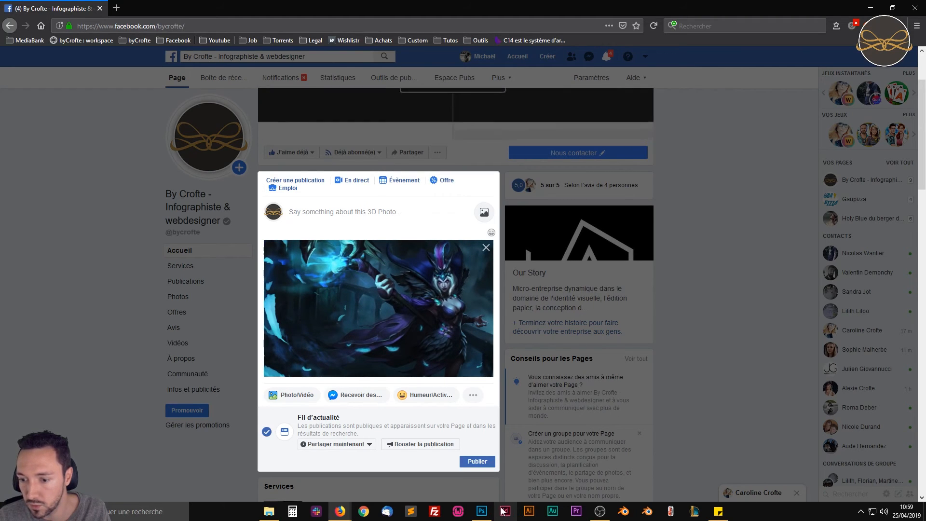
Switch back to Photoshop and examine up close the light feathers over the cape and the edges of the arm and staff.
left_click(481, 512)
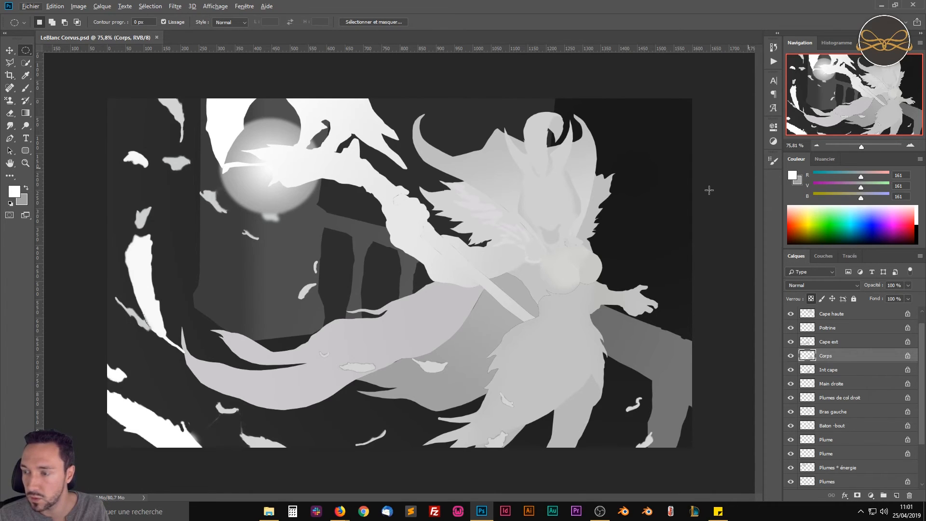
scroll(409, 384, "down", 2)
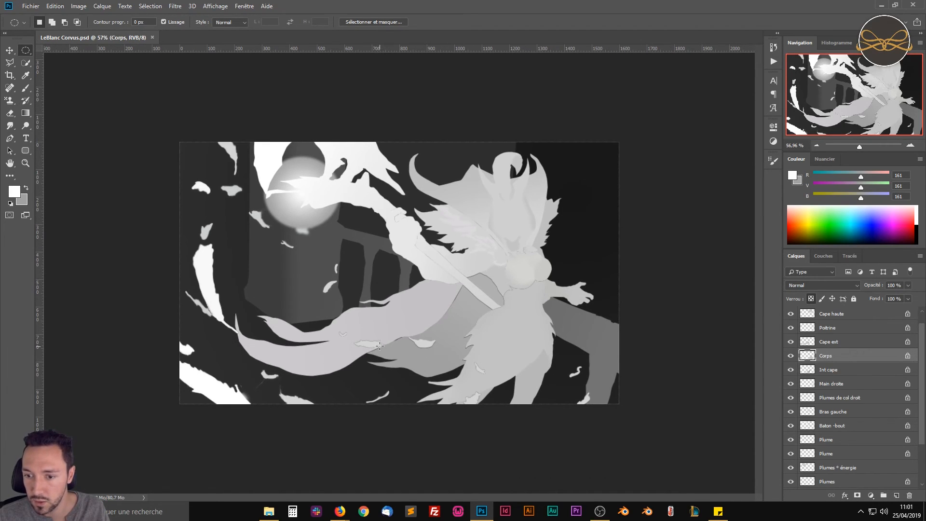
scroll(358, 354, "up", 10)
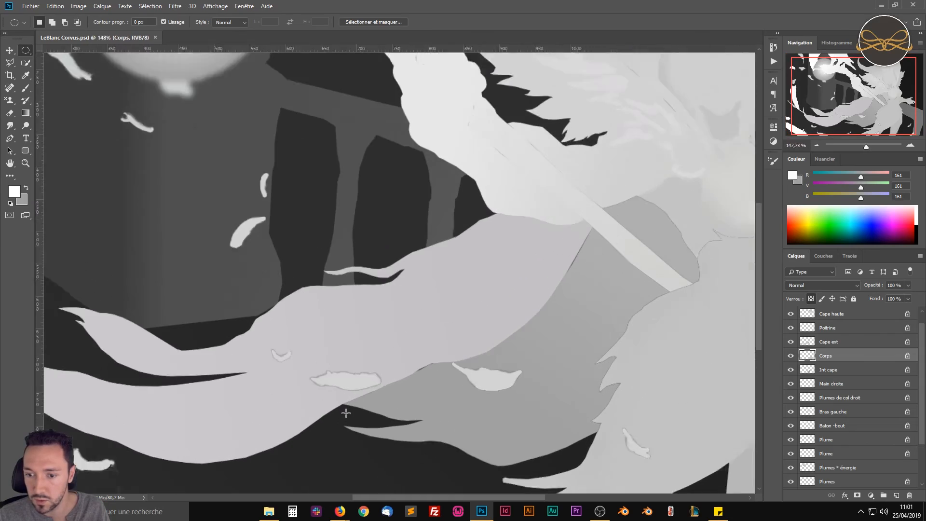
scroll(358, 377, "up", 2)
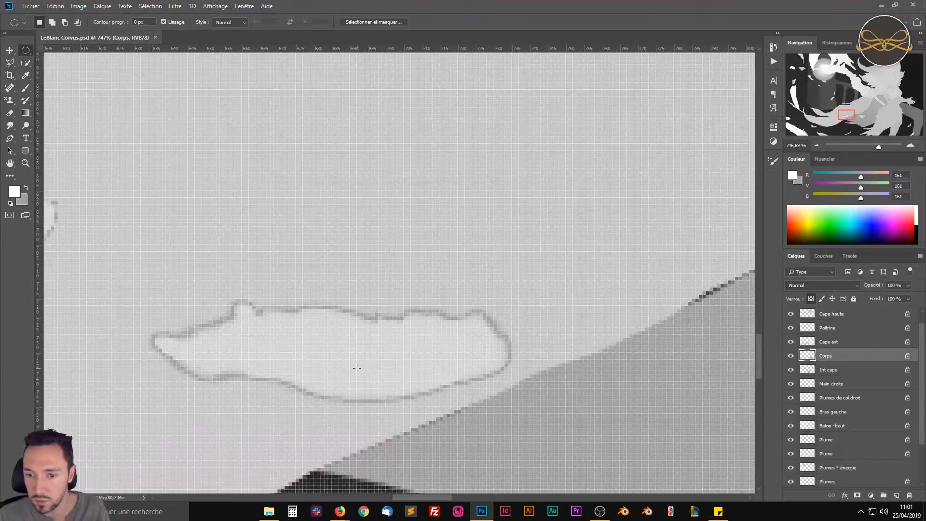
scroll(357, 368, "down", 6)
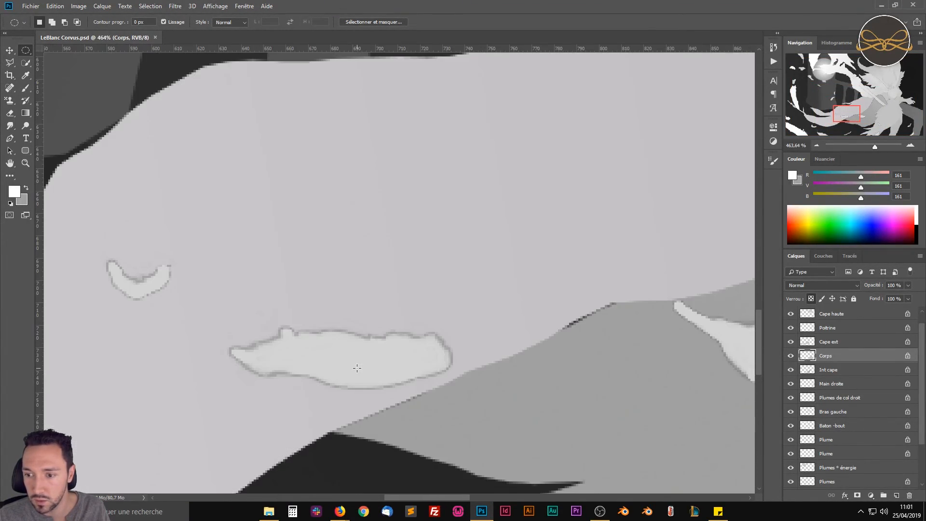
scroll(444, 380, "down", 3)
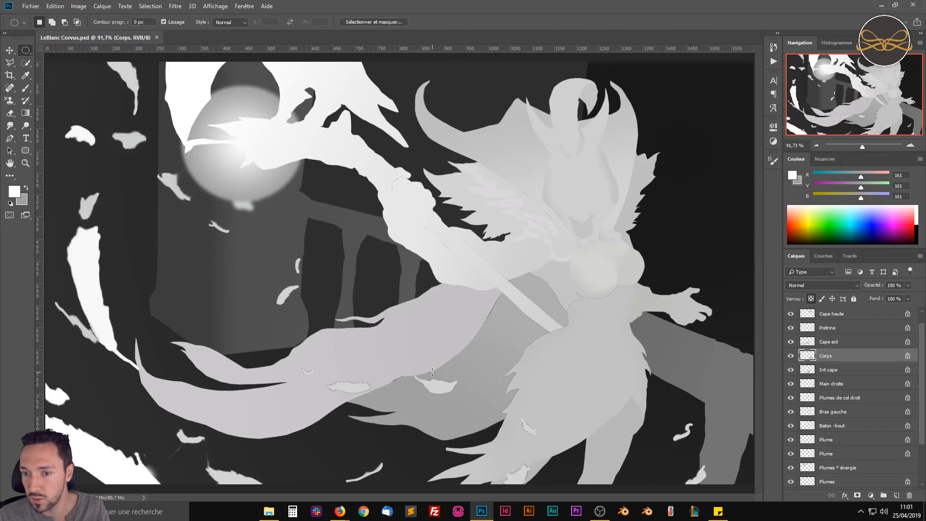
scroll(405, 176, "up", 2)
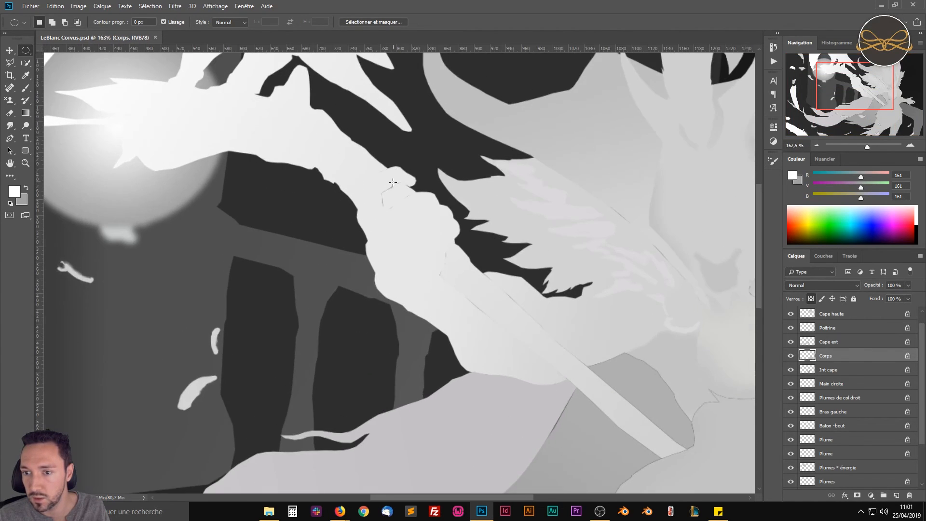
scroll(400, 227, "down", 3)
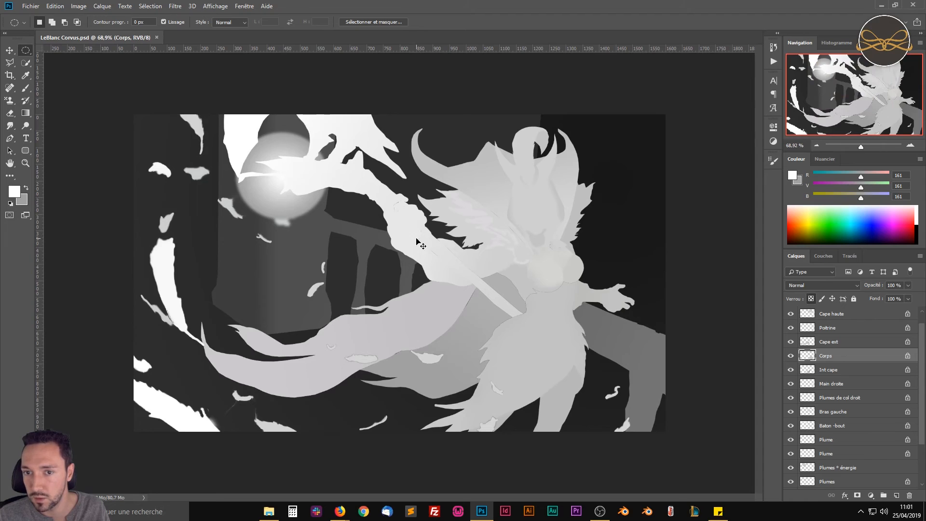
Export the revised depth map, with feathers over the cape and body, as a JPEG overwriting LeBlanc Corvus_depth.jpg.
key("ctrl+shift+s")
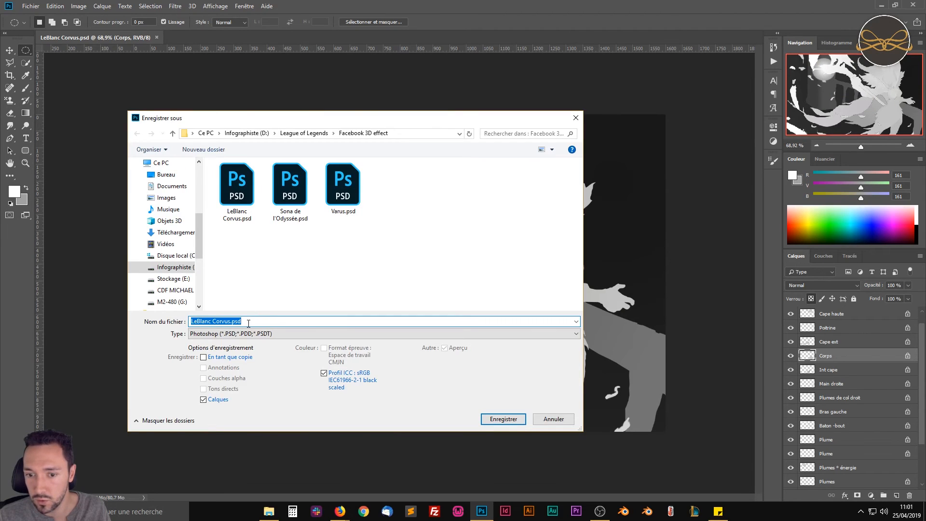
left_click(249, 333)
left_click(251, 415)
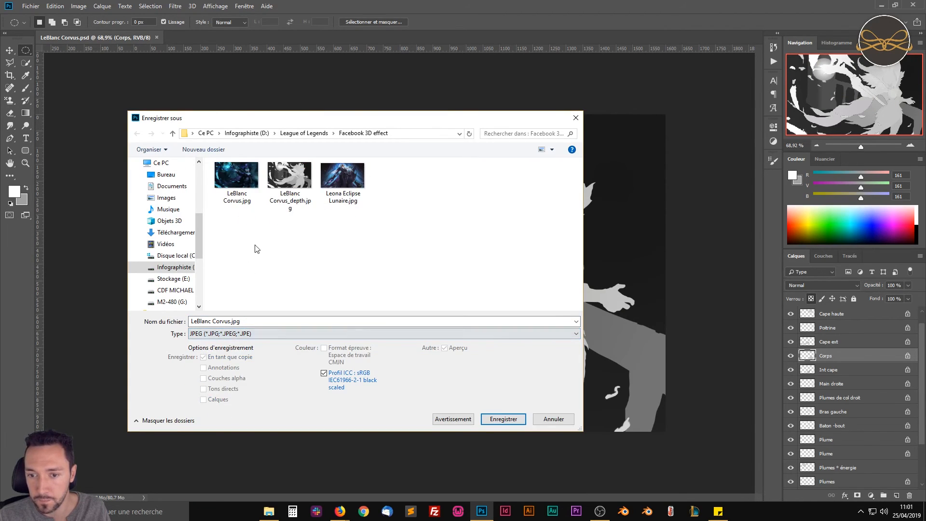
left_click(500, 417)
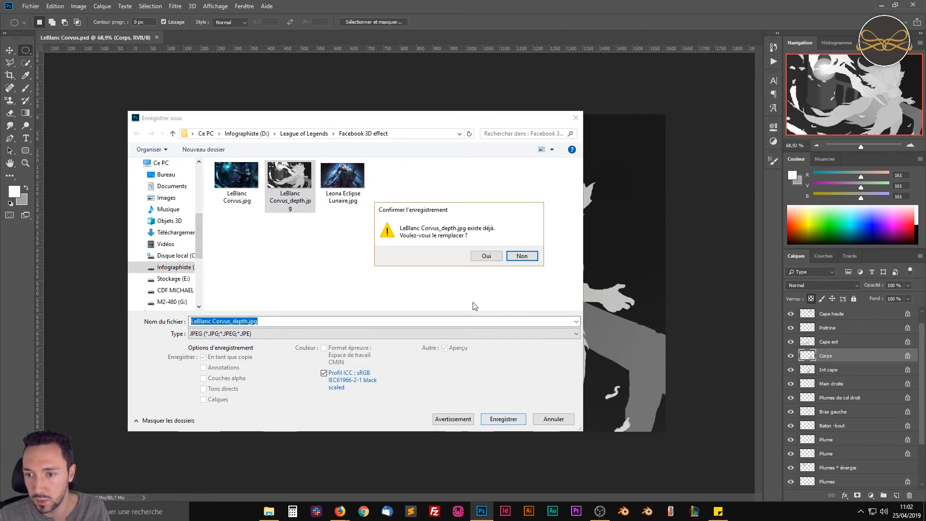
left_click(482, 256)
left_click(414, 249)
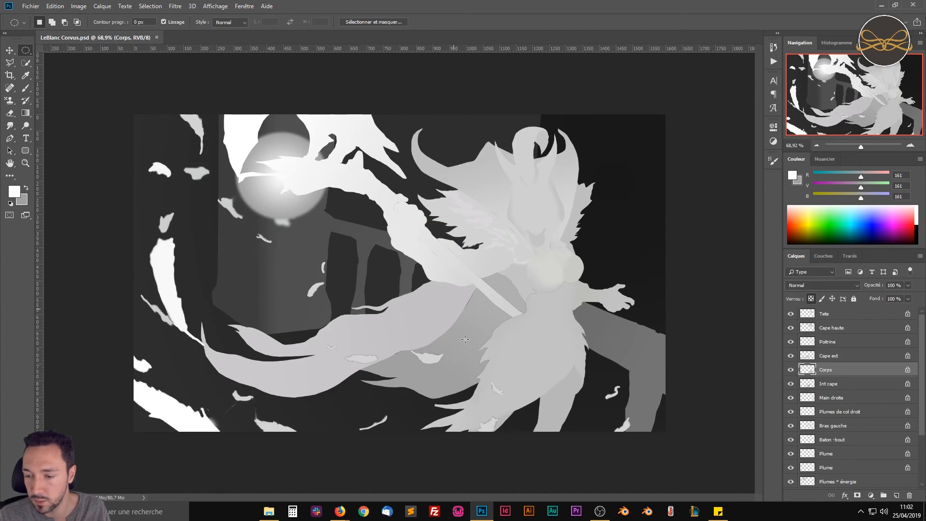